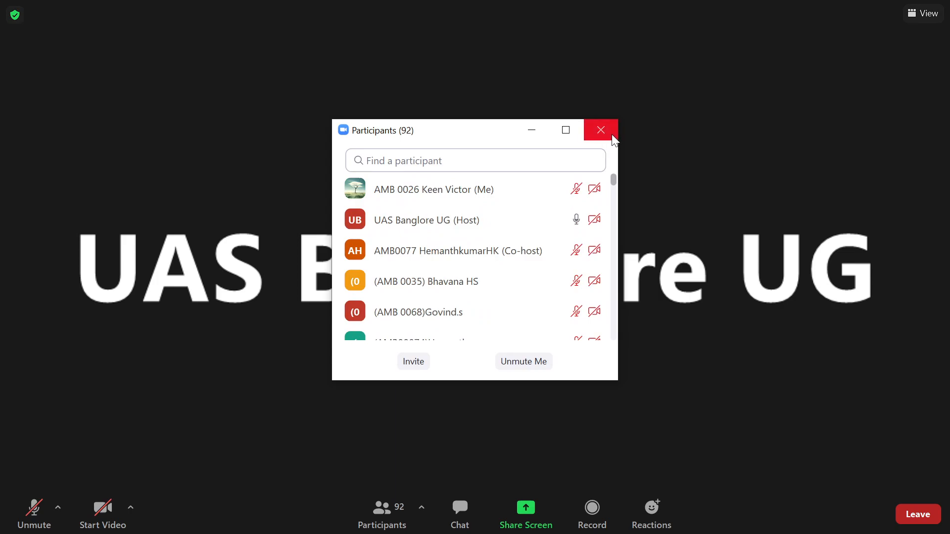
Close the meeting's participants list, search for MS Excel, and open a blank workbook in Excel 2013
{"action": "left_click", "coordinate": [600, 130]}
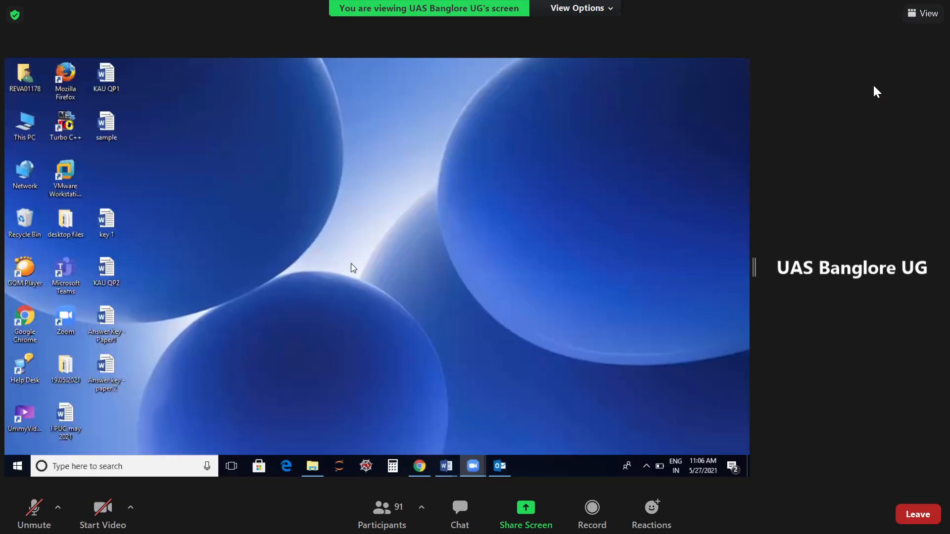
{"action": "left_click", "coordinate": [89, 467]}
{"action": "type", "text": "m"}
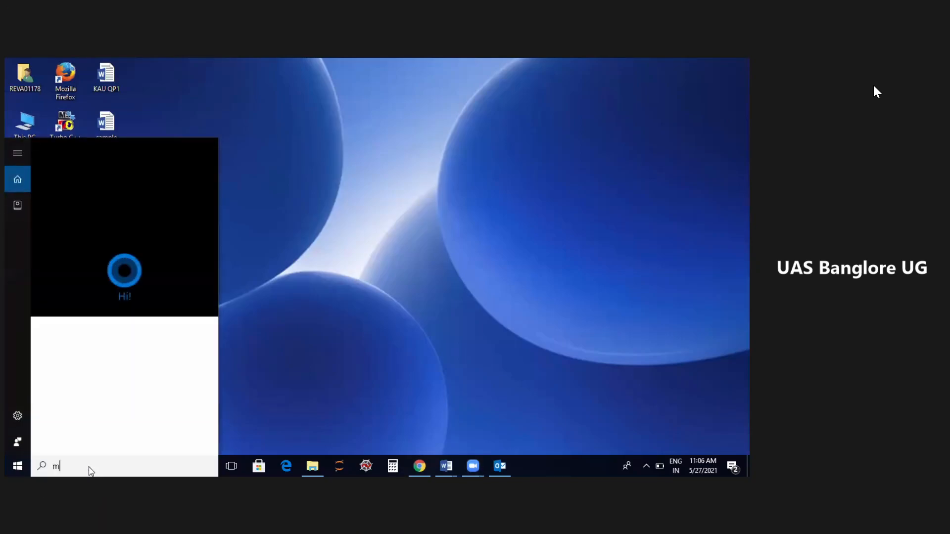
{"action": "type", "text": "s ex"}
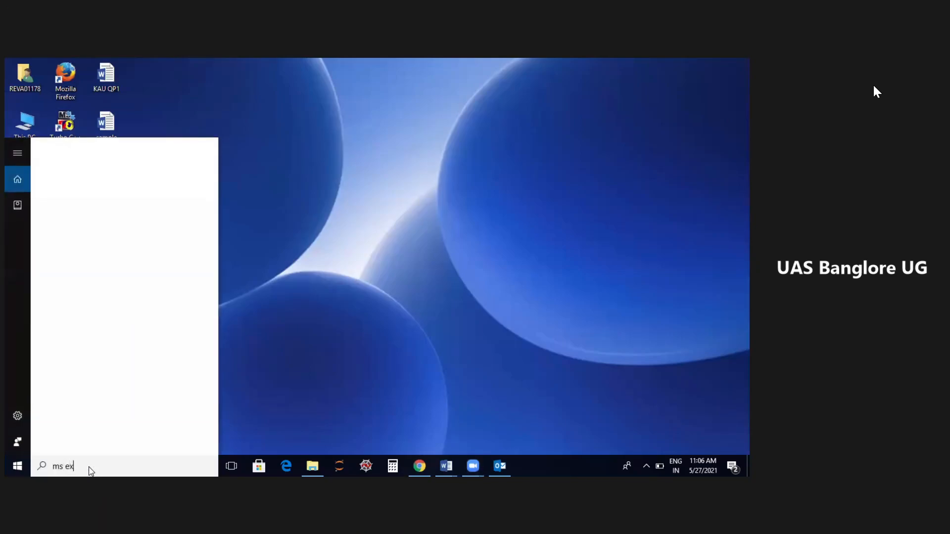
{"action": "type", "text": "cel"}
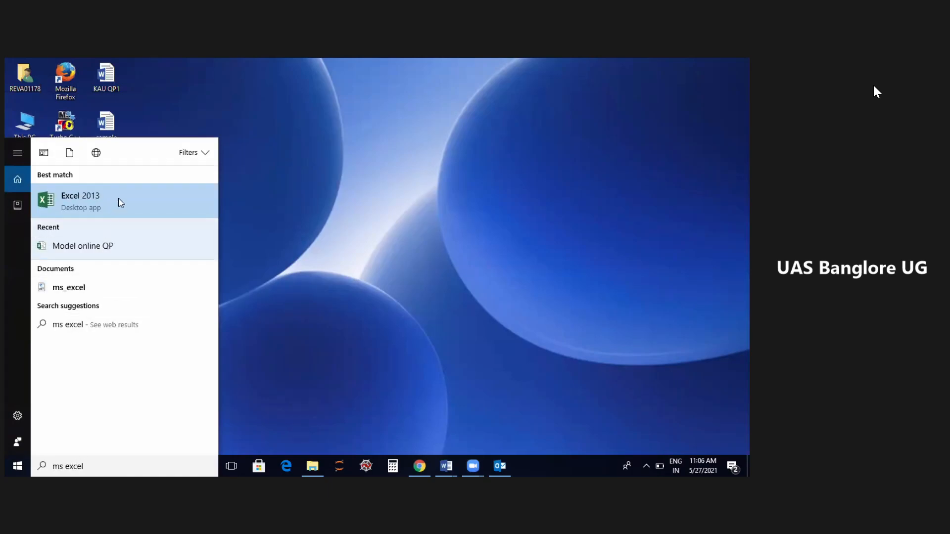
{"action": "left_click", "coordinate": [120, 203]}
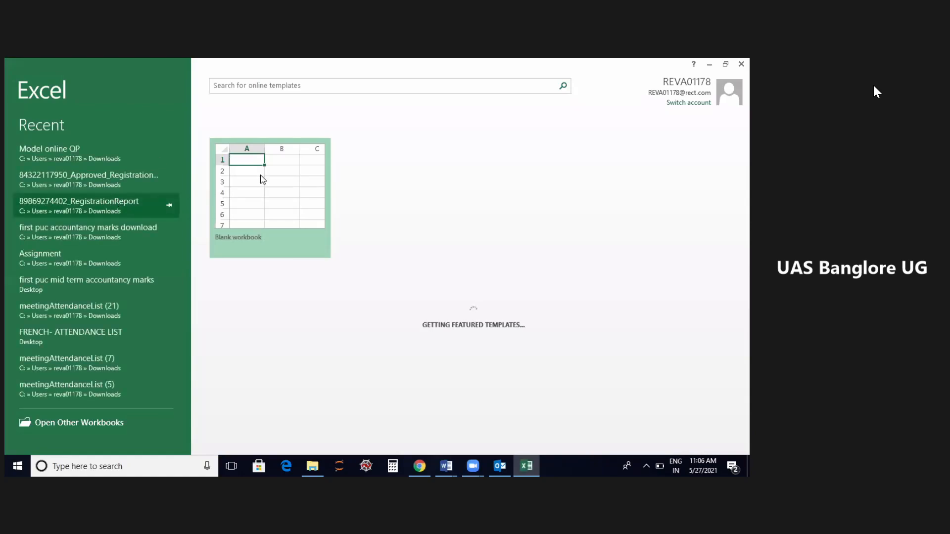
{"action": "left_click", "coordinate": [304, 201]}
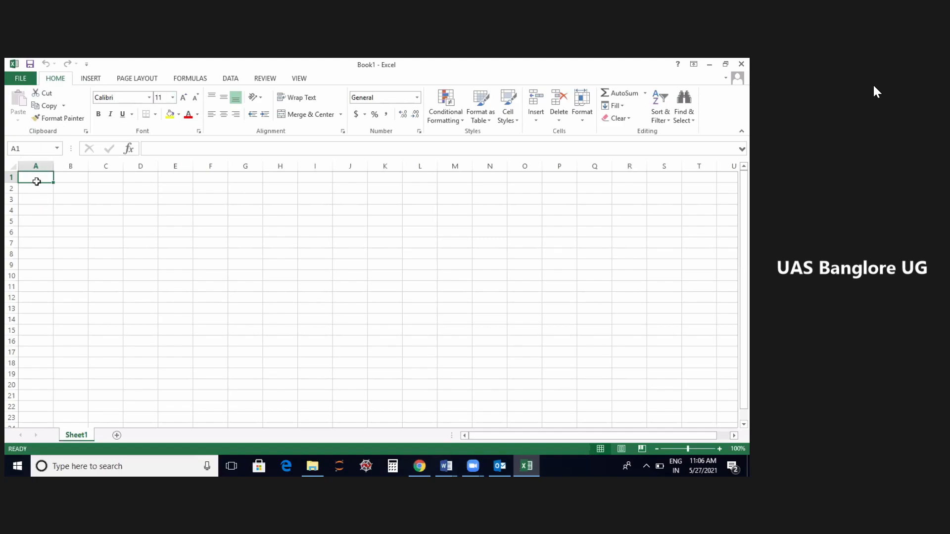
Move the active cell along row 1 as far as H1 and back to A1
{"action": "key", "text": "Right"}
{"action": "key", "text": "Right"}
{"action": "key", "text": "Right"}
{"action": "key", "text": "Right"}
{"action": "key", "text": "Right"}
{"action": "key", "text": "Right"}
{"action": "key", "text": "Right"}
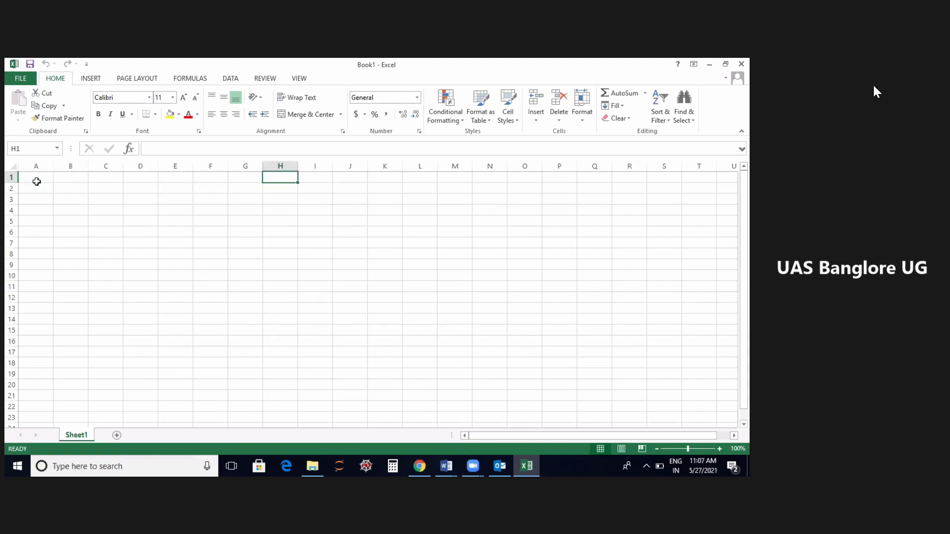
{"action": "key", "text": "Left"}
{"action": "key", "text": "Left"}
{"action": "key", "text": "Left"}
{"action": "key", "text": "Left"}
{"action": "key", "text": "Left"}
{"action": "key", "text": "Left"}
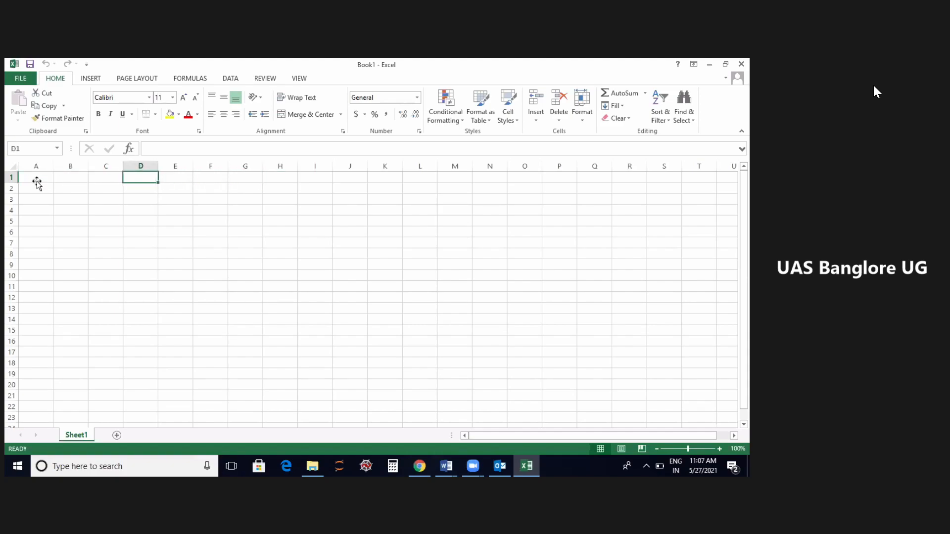
{"action": "key", "text": "Left"}
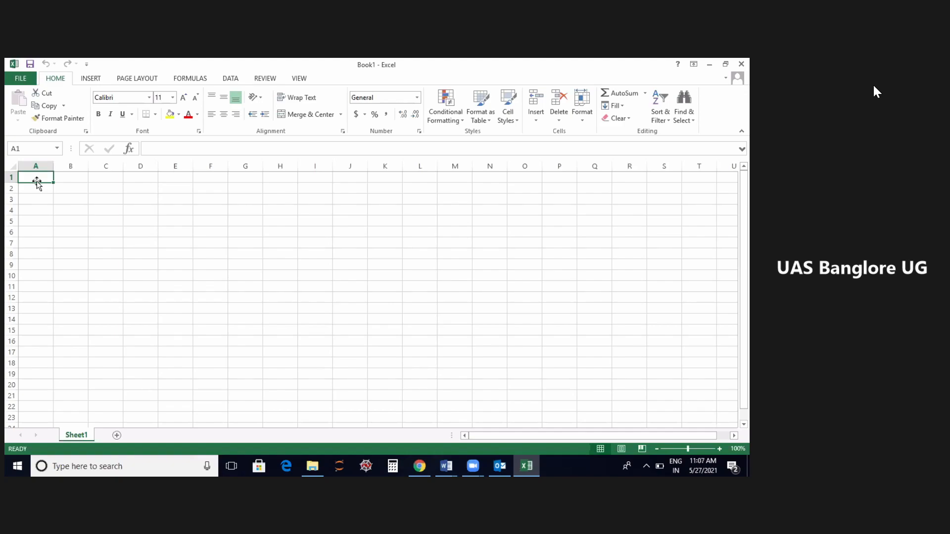
Enter 1048576 in cell C4 and label it "rows" in cell B4
{"action": "left_click", "coordinate": [132, 212]}
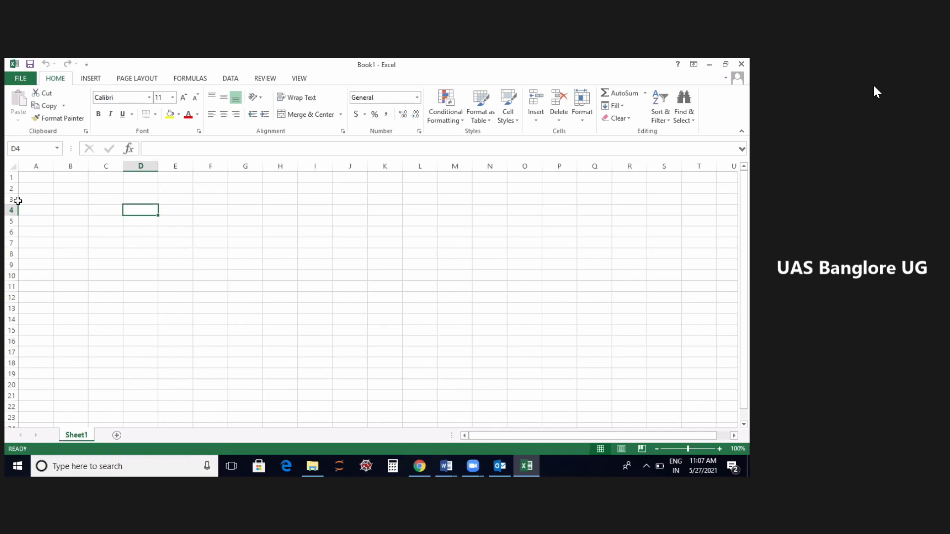
{"action": "left_click", "coordinate": [102, 213]}
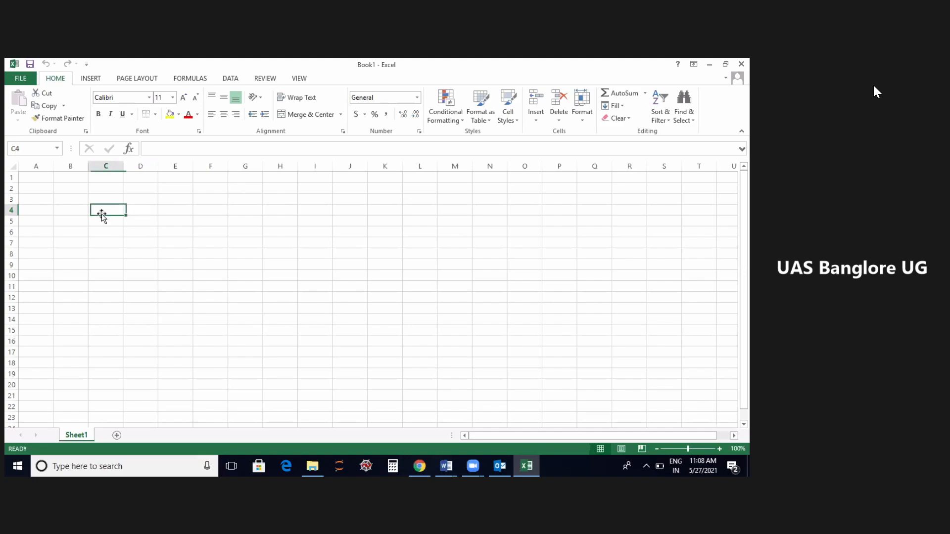
{"action": "type", "text": "1"}
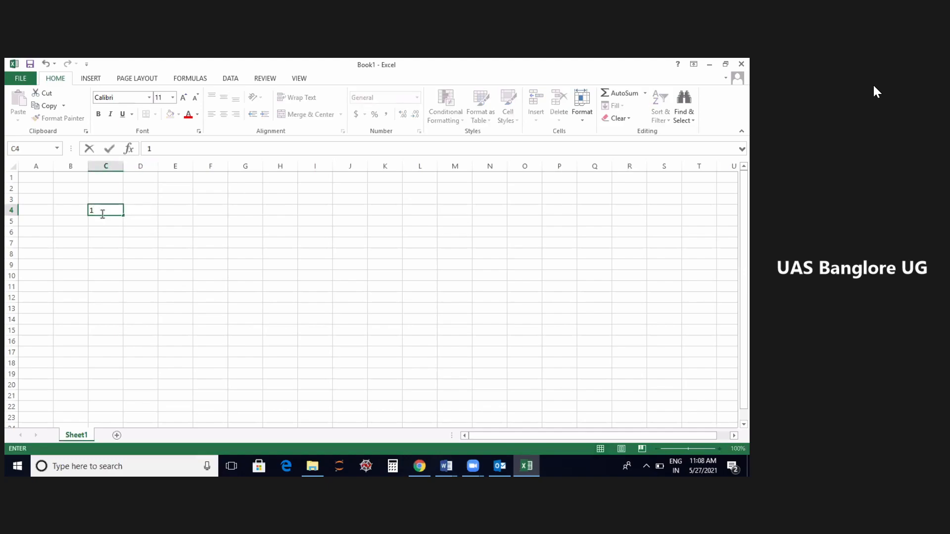
{"action": "type", "text": "048576"}
{"action": "left_click", "coordinate": [68, 210]}
{"action": "type", "text": "rows"}
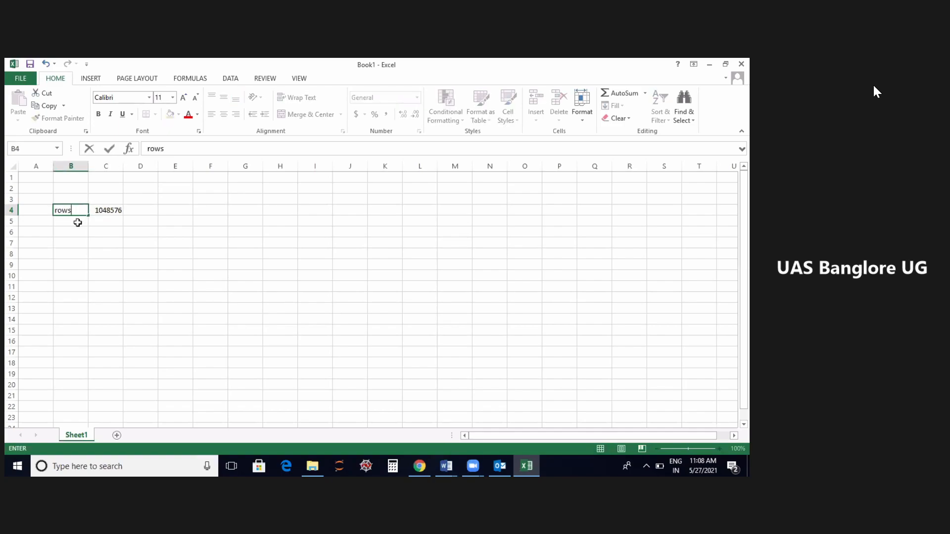
Enter the label "columns" in cell B5 and the value 16384 in cell C5
{"action": "left_click", "coordinate": [77, 222]}
{"action": "type", "text": "columnc"}
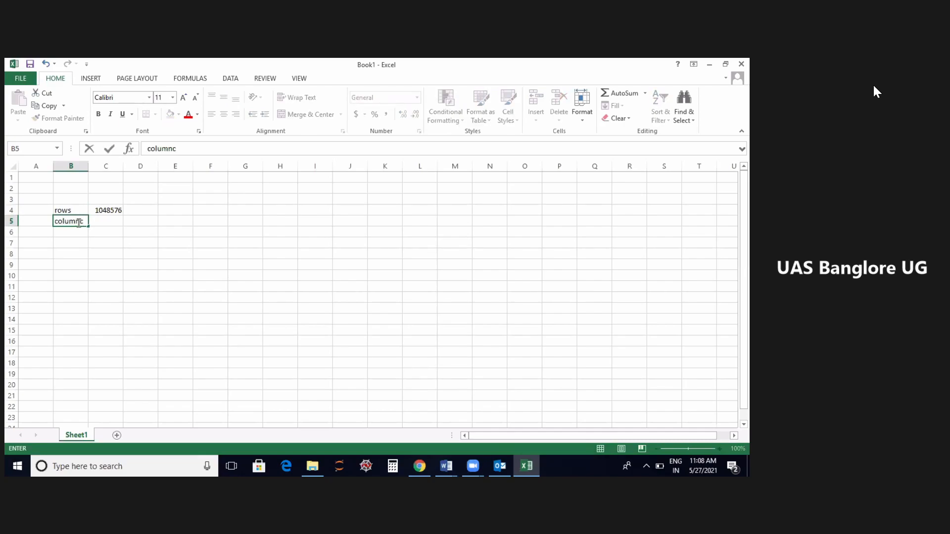
{"action": "key", "text": "BackSpace"}
{"action": "type", "text": "s"}
{"action": "left_click", "coordinate": [104, 219]}
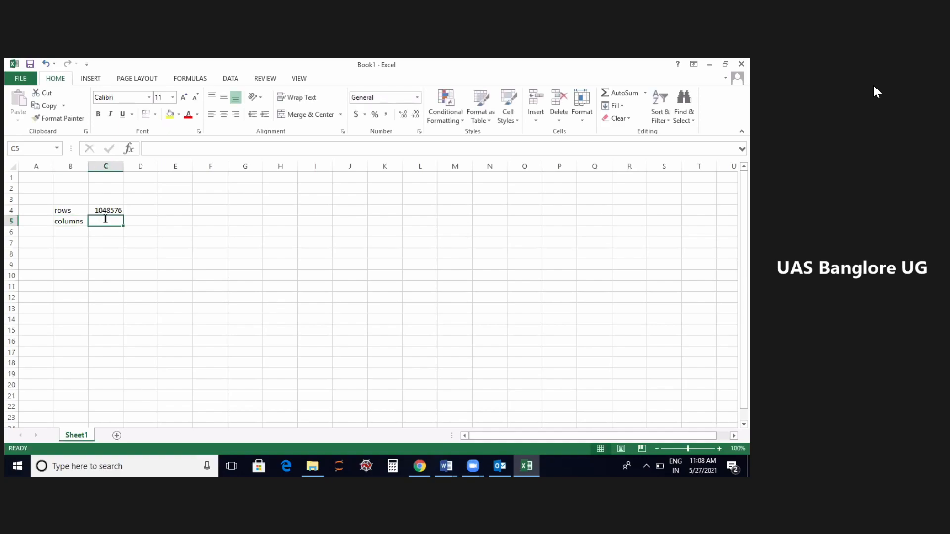
{"action": "type", "text": "16384"}
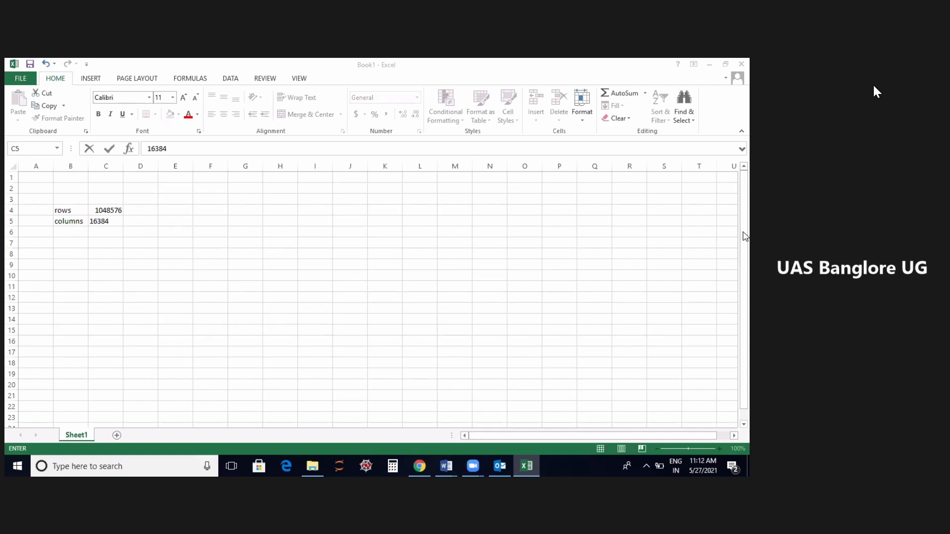
{"action": "left_click", "coordinate": [744, 298]}
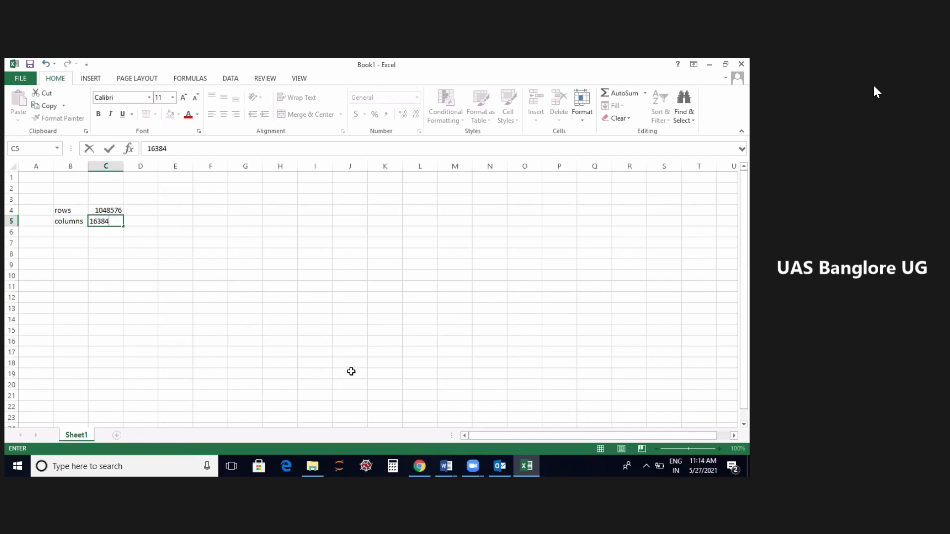
Look through the list of available fonts while keeping the current one
{"action": "left_click", "coordinate": [149, 97]}
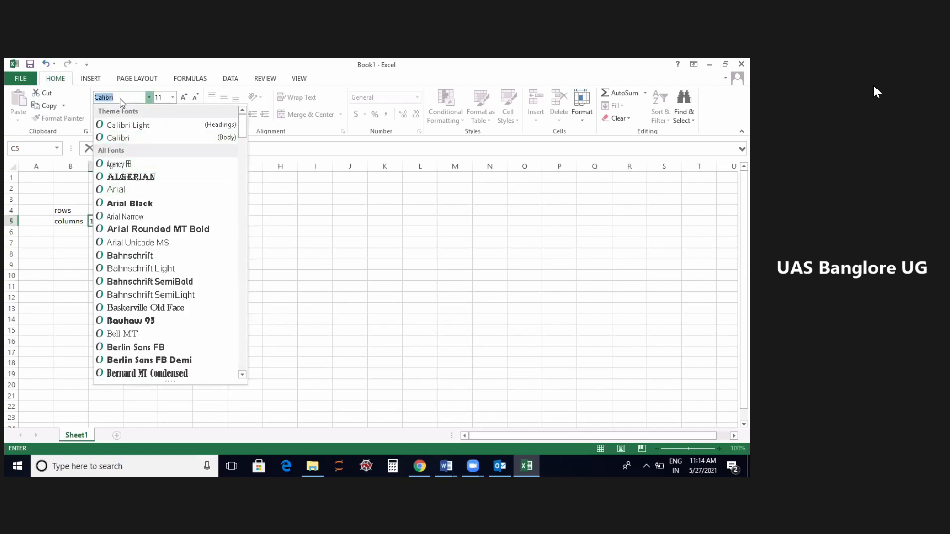
{"action": "scroll", "coordinate": [120, 101], "scroll_direction": "down", "scroll_amount": 1}
{"action": "scroll", "coordinate": [121, 101], "scroll_direction": "up", "scroll_amount": 1}
{"action": "left_click", "coordinate": [340, 291]}
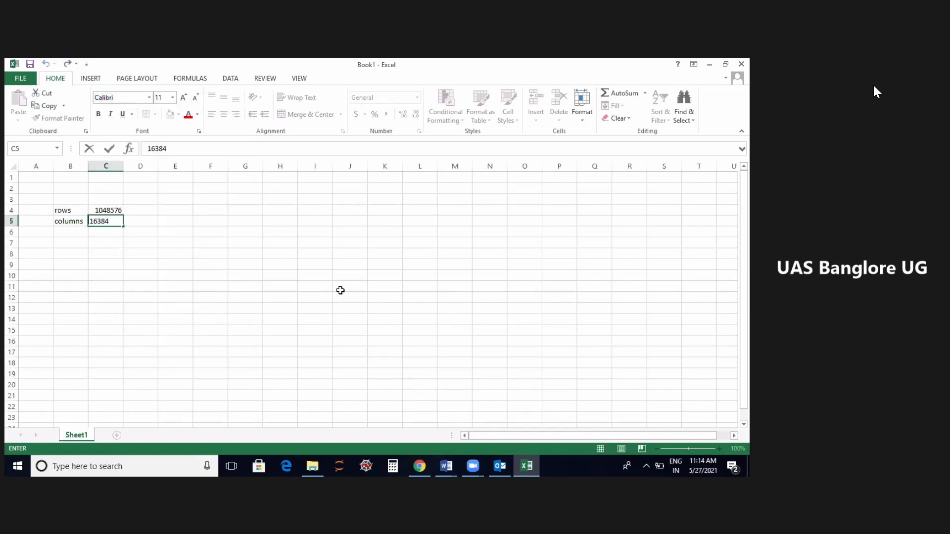
{"action": "left_click", "coordinate": [188, 374]}
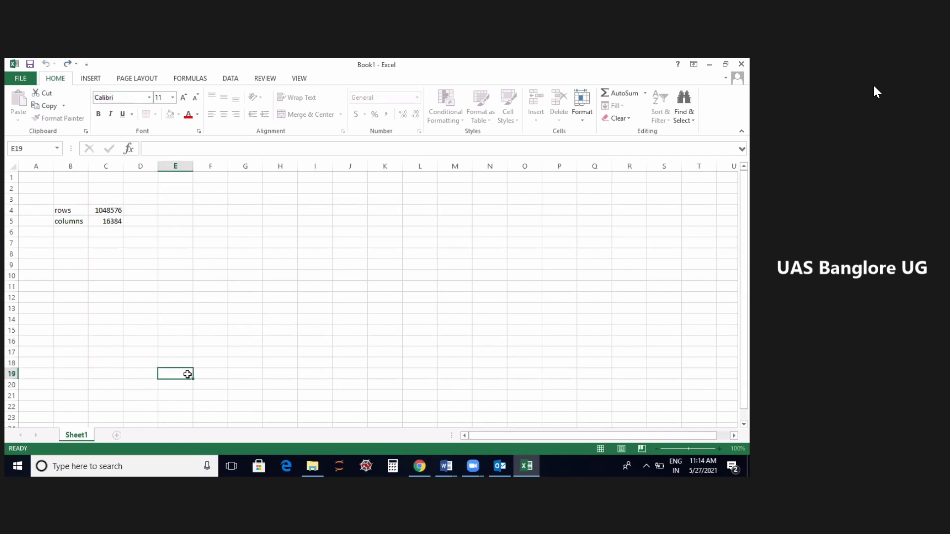
{"action": "left_click", "coordinate": [97, 241]}
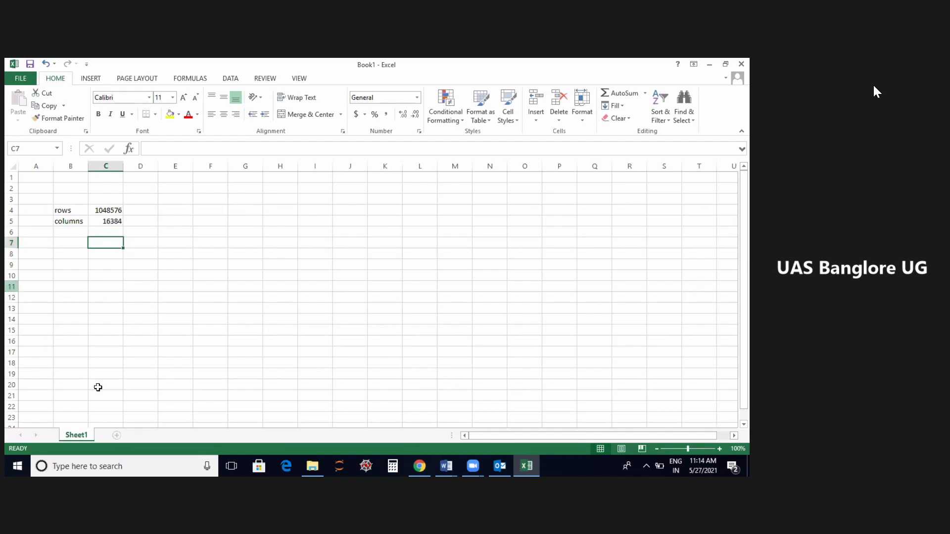
{"action": "left_click", "coordinate": [130, 361]}
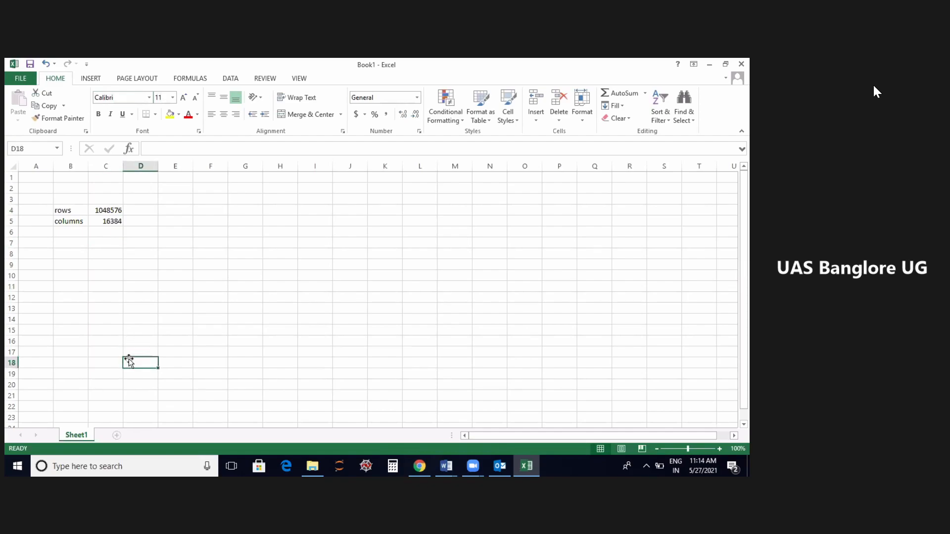
{"action": "left_click", "coordinate": [51, 211]}
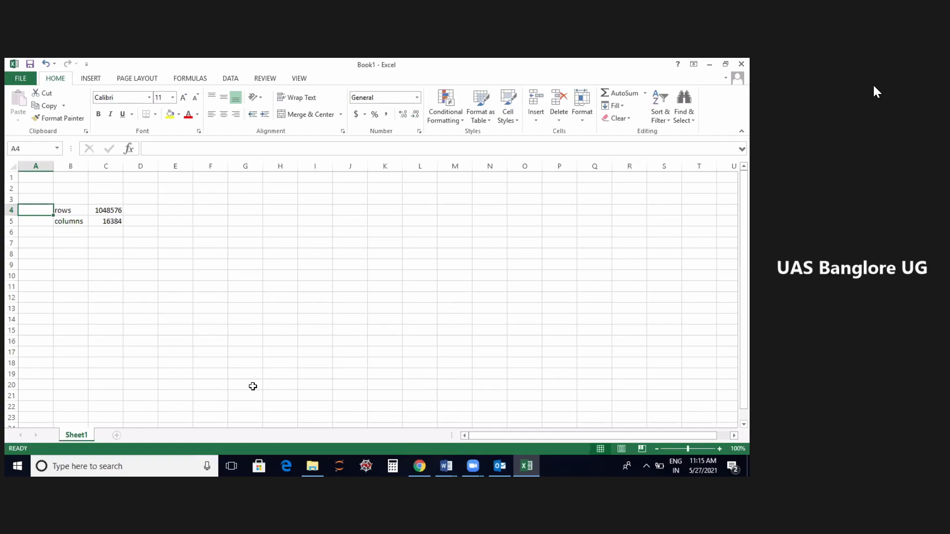
{"action": "key", "text": "Down"}
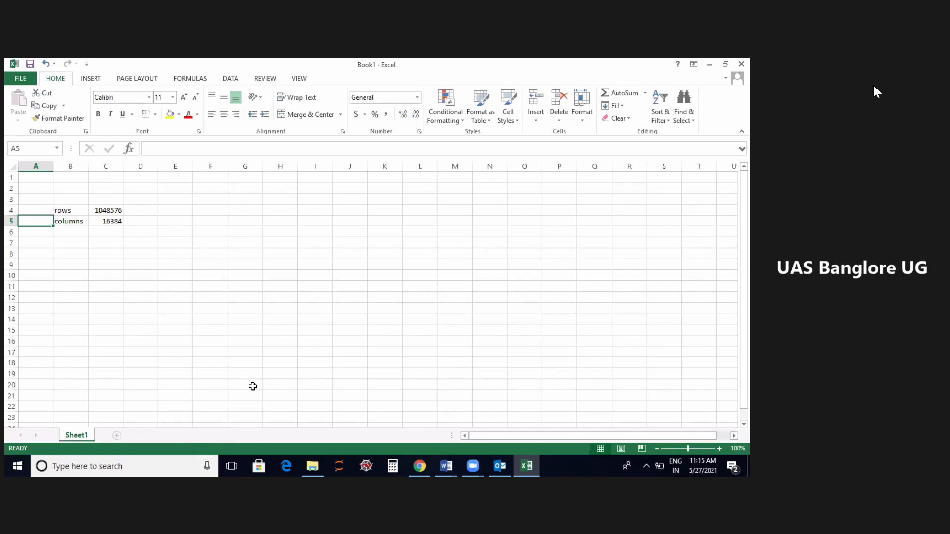
{"action": "key", "text": "Down"}
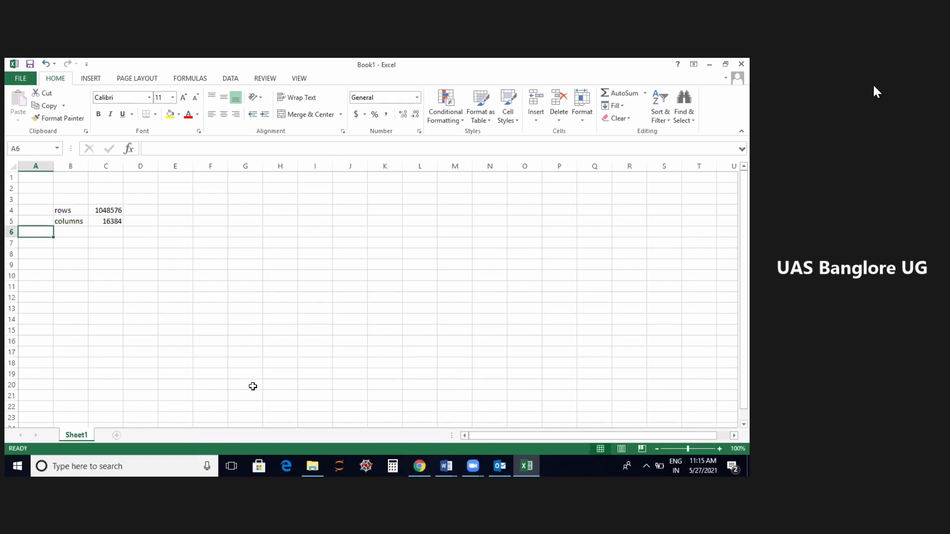
{"action": "key", "text": "Down"}
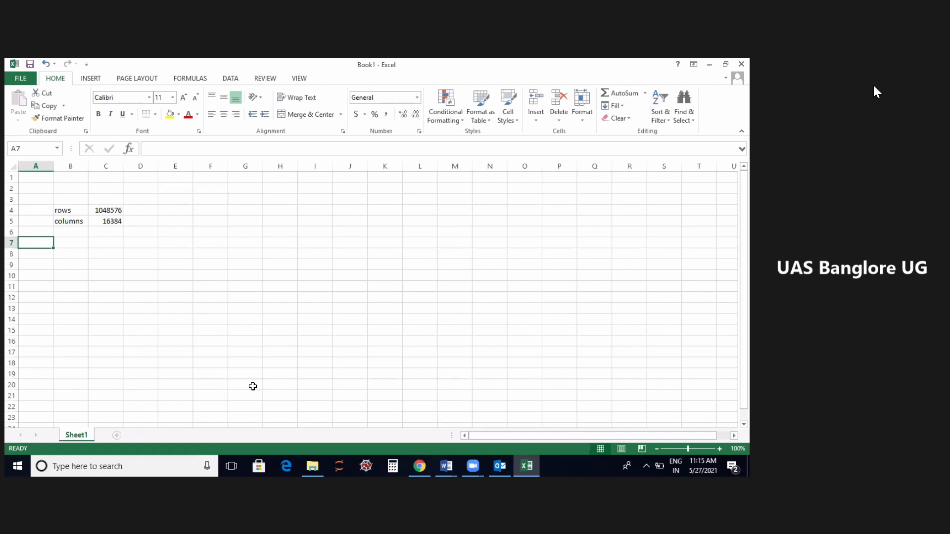
{"action": "key", "text": "Up"}
{"action": "key", "text": "Up"}
{"action": "key", "text": "Up"}
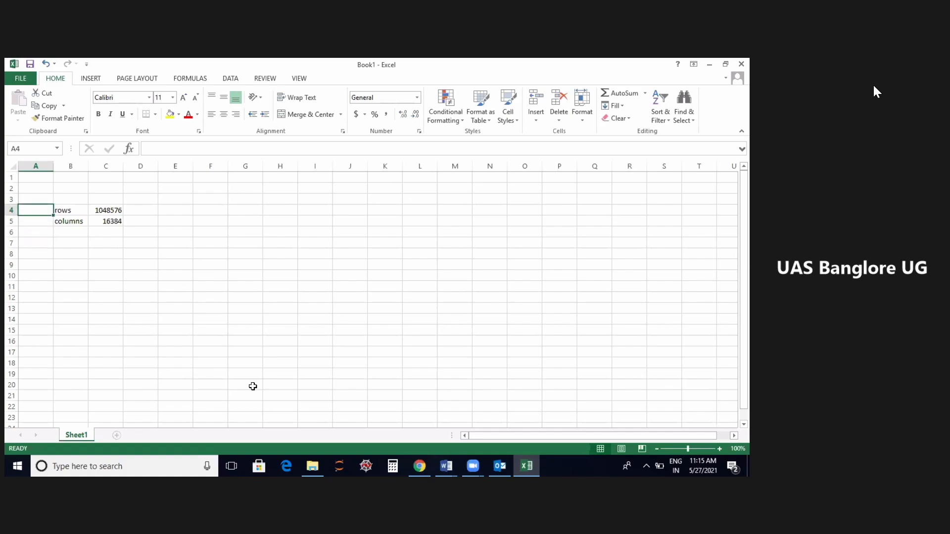
Clear the contents of cells B4 to C6, removing the row and column entries
{"action": "left_click", "coordinate": [208, 254]}
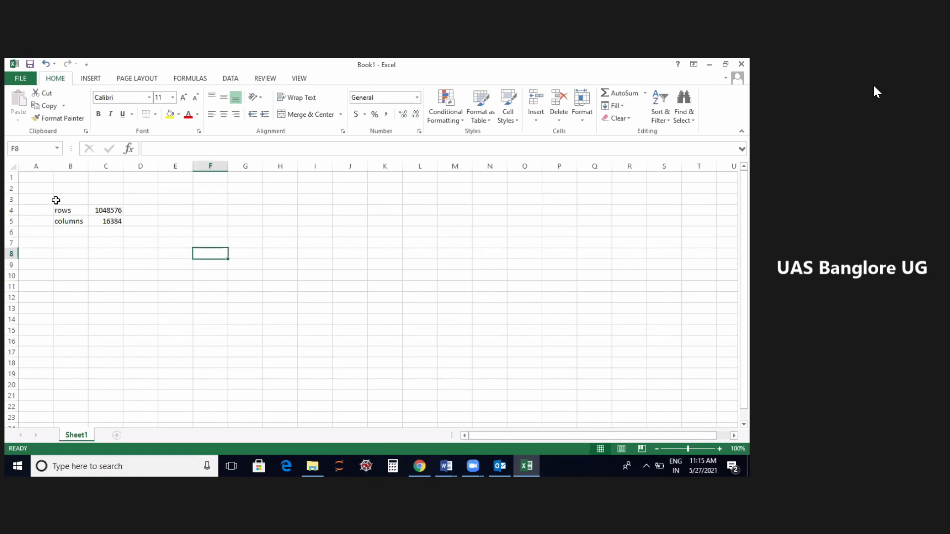
{"action": "left_click_drag", "start_coordinate": [81, 213], "coordinate": [115, 231]}
{"action": "key", "text": "Delete"}
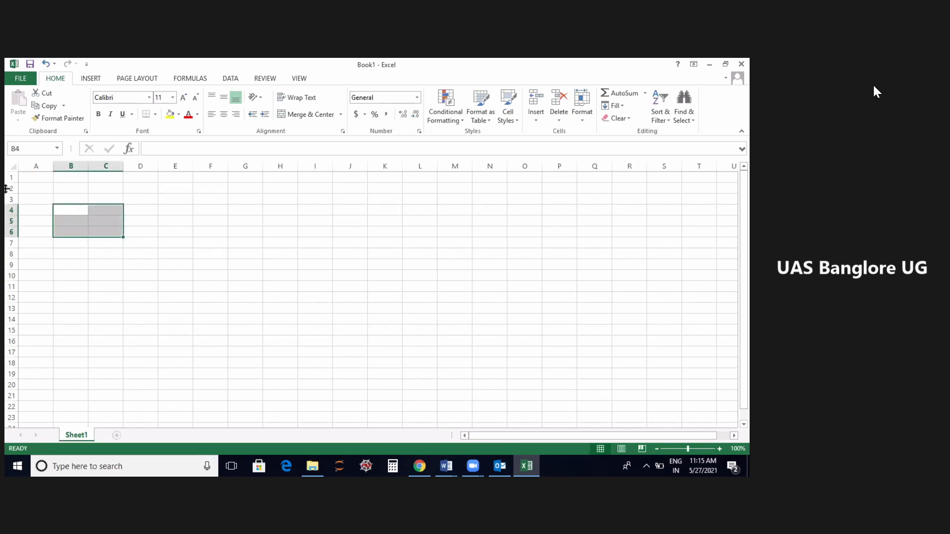
Merge and center cells D2 to K2 into a single title cell
{"action": "left_click", "coordinate": [44, 186]}
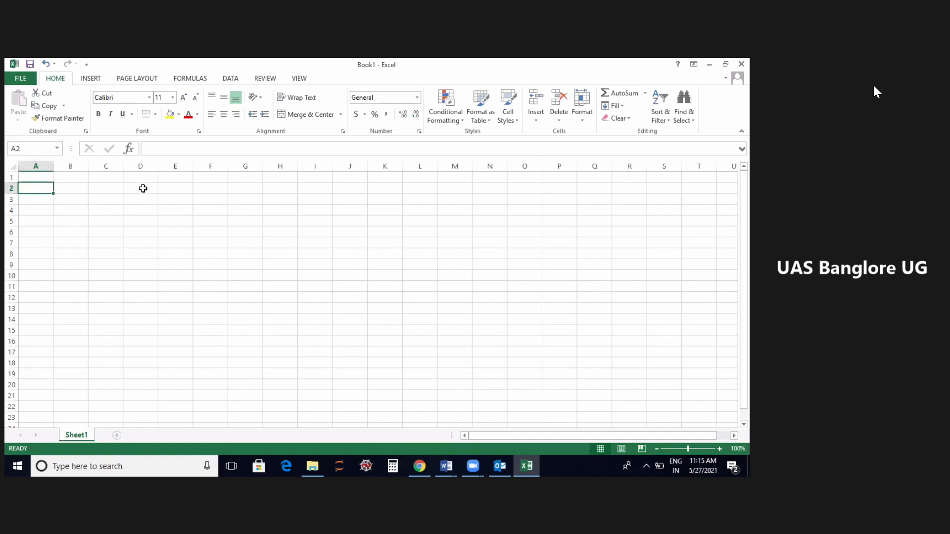
{"action": "left_click_drag", "start_coordinate": [135, 189], "coordinate": [377, 193]}
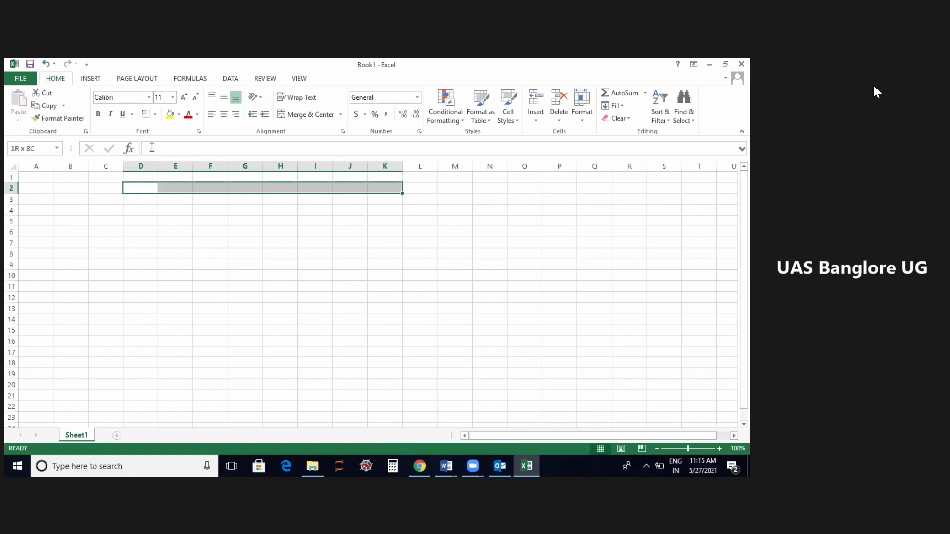
{"action": "left_click", "coordinate": [293, 115]}
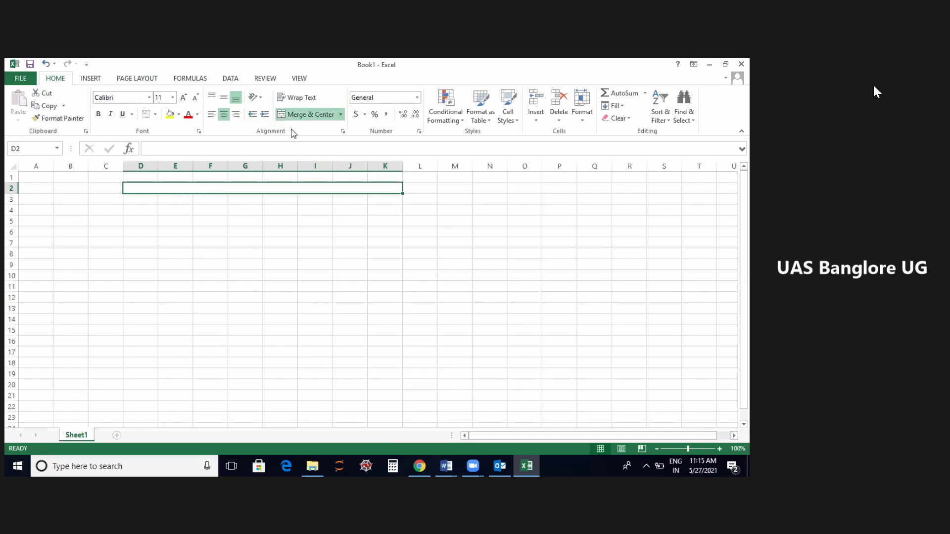
Enter the title "Employee Salary Database" in the merged cell in row 2
{"action": "double_click", "coordinate": [222, 189]}
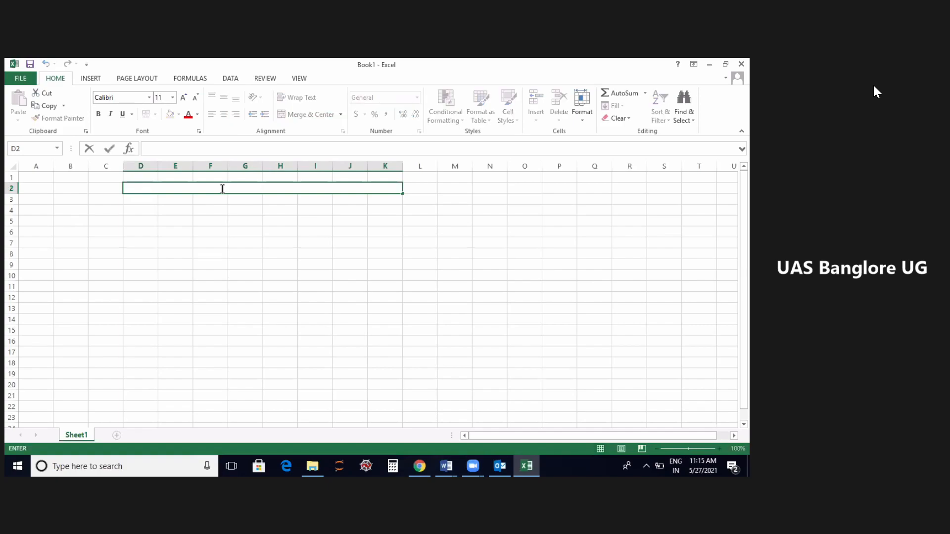
{"action": "type", "text": "Employee Database"}
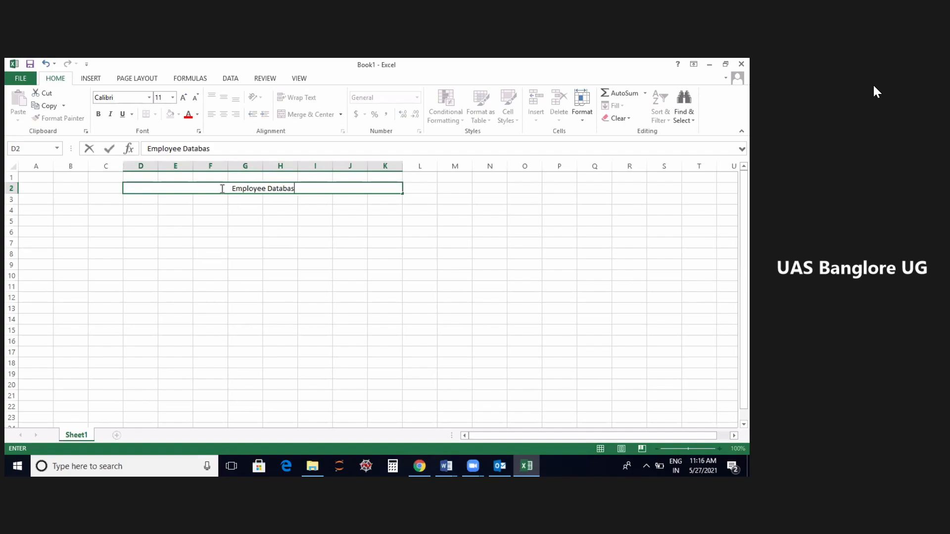
{"action": "left_click", "coordinate": [265, 190]}
{"action": "type", "text": "Salary"}
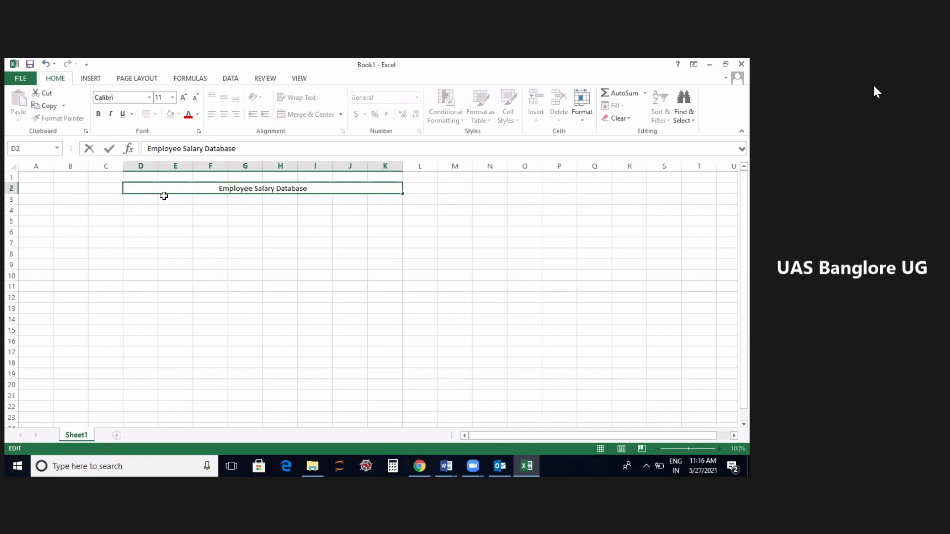
Format the title text in the merged cell with the Algerian font, size 12 and the standard dark blue font color
{"action": "left_click_drag", "start_coordinate": [301, 185], "coordinate": [344, 177]}
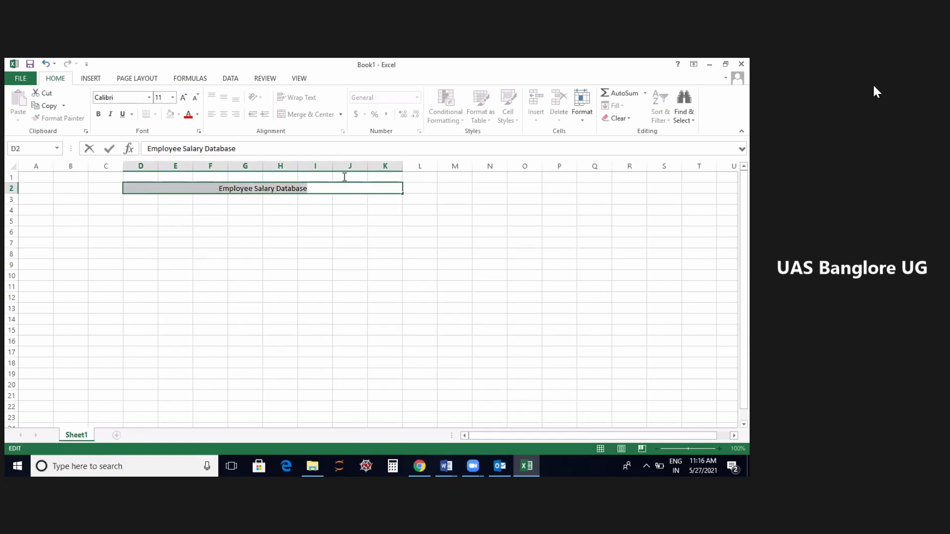
{"action": "left_click", "coordinate": [149, 97]}
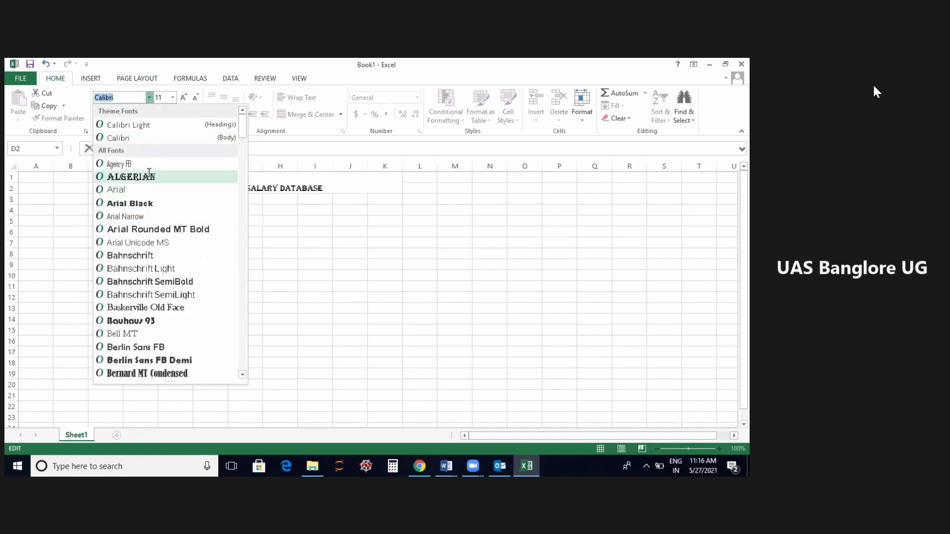
{"action": "key", "text": "Return"}
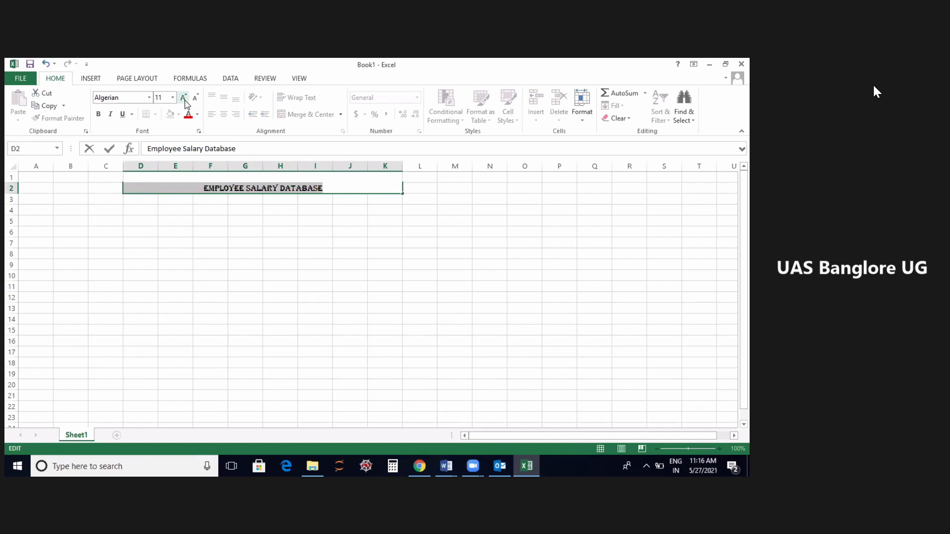
{"action": "left_click", "coordinate": [183, 97]}
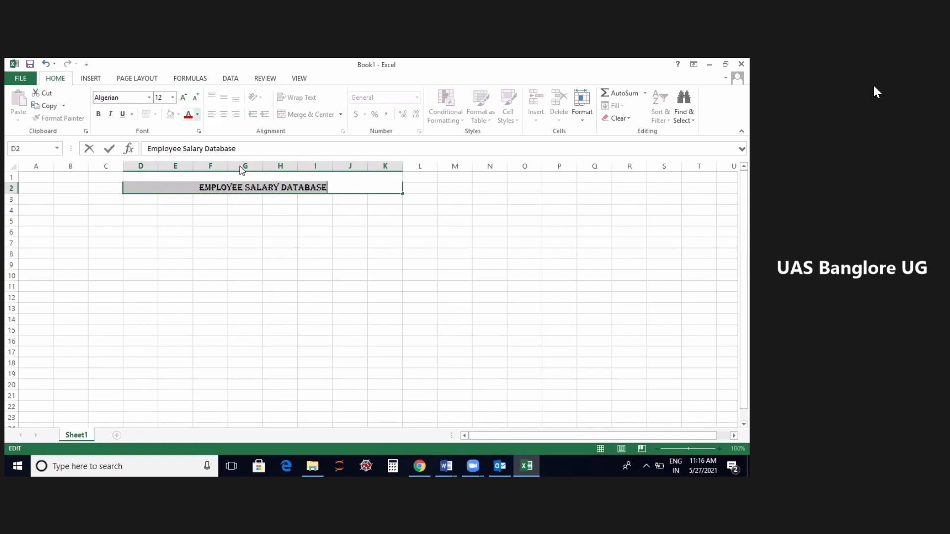
{"action": "left_click", "coordinate": [197, 115]}
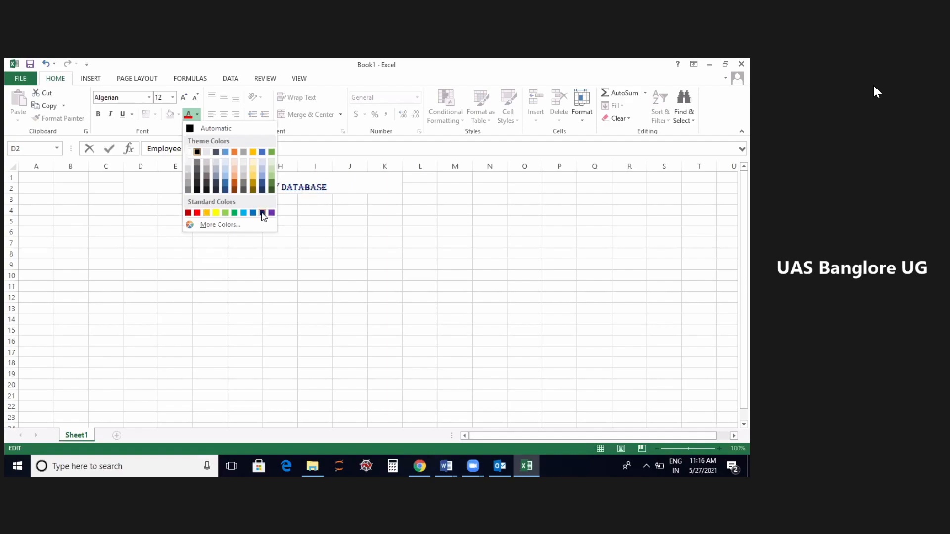
{"action": "left_click", "coordinate": [262, 212]}
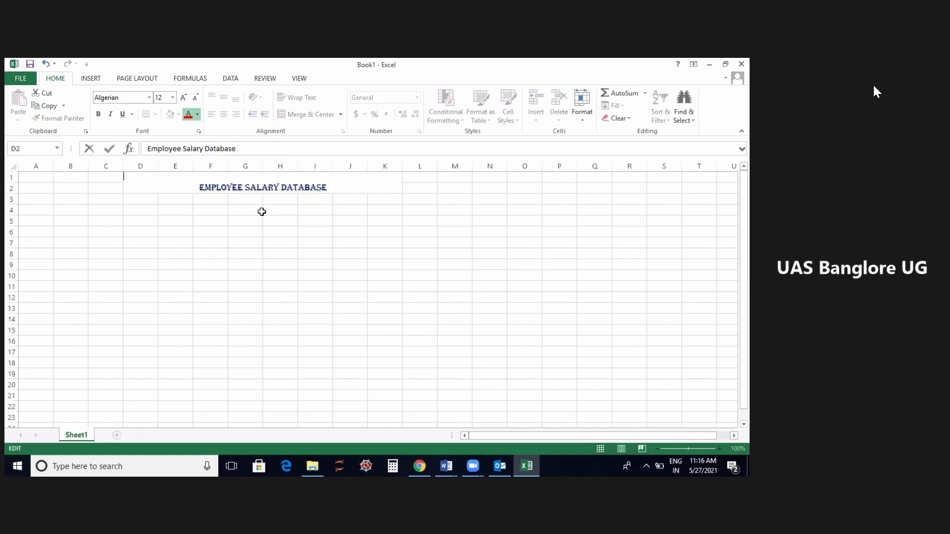
{"action": "left_click", "coordinate": [328, 230]}
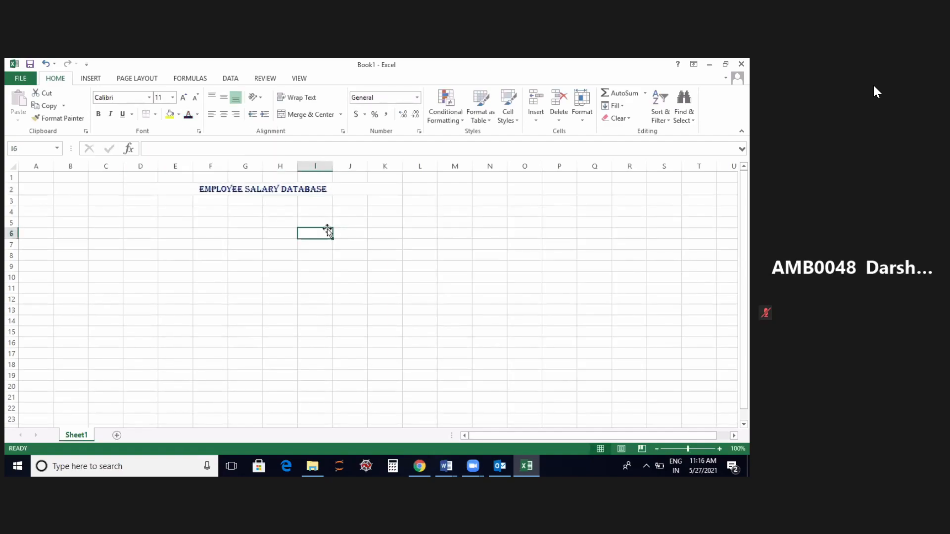
Enter the column headings "Ecode" in cell A4 and "Ename" in cell B4
{"action": "left_click", "coordinate": [38, 215]}
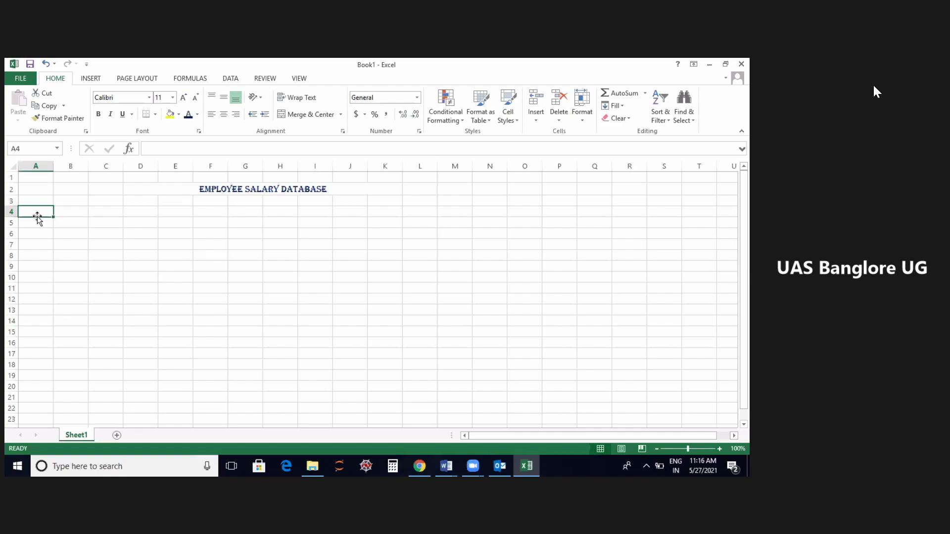
{"action": "type", "text": "Ecode"}
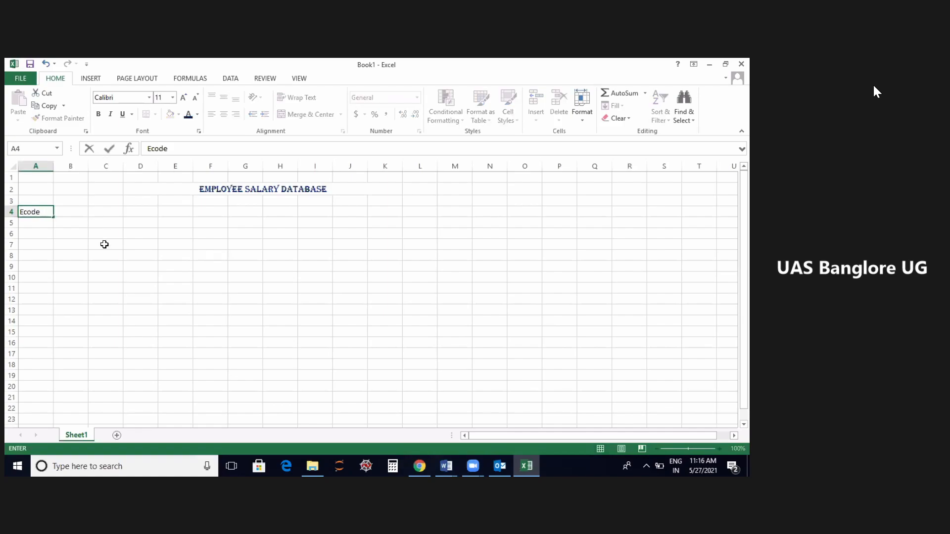
{"action": "left_click", "coordinate": [77, 213]}
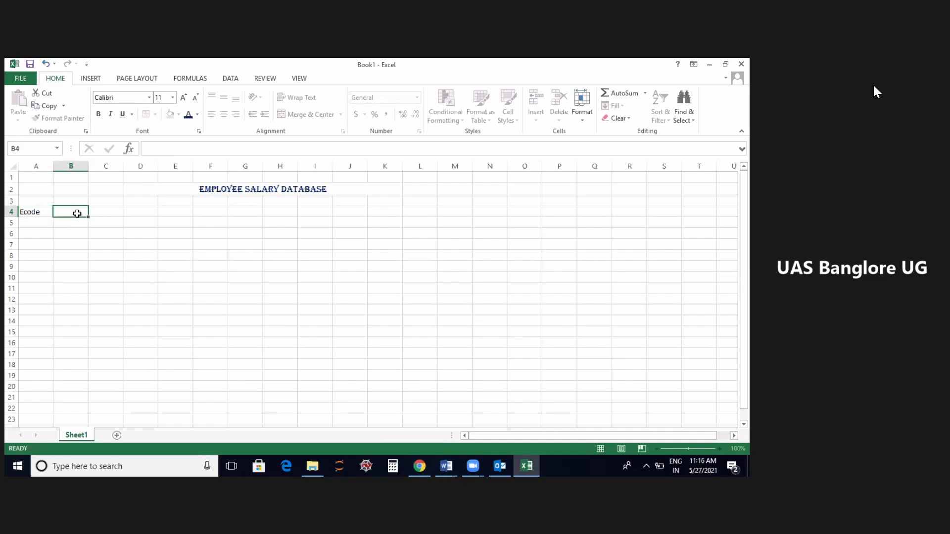
{"action": "type", "text": "Ename"}
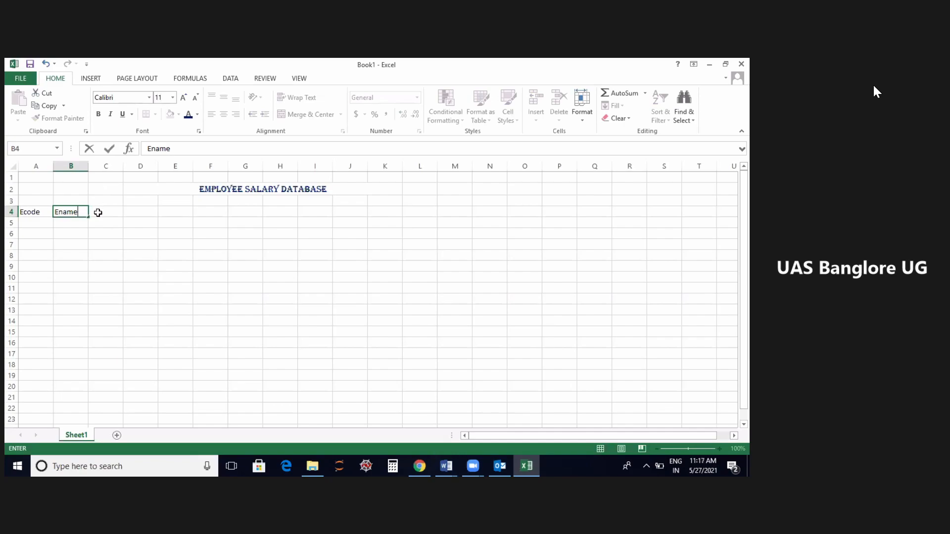
{"action": "left_click", "coordinate": [98, 213]}
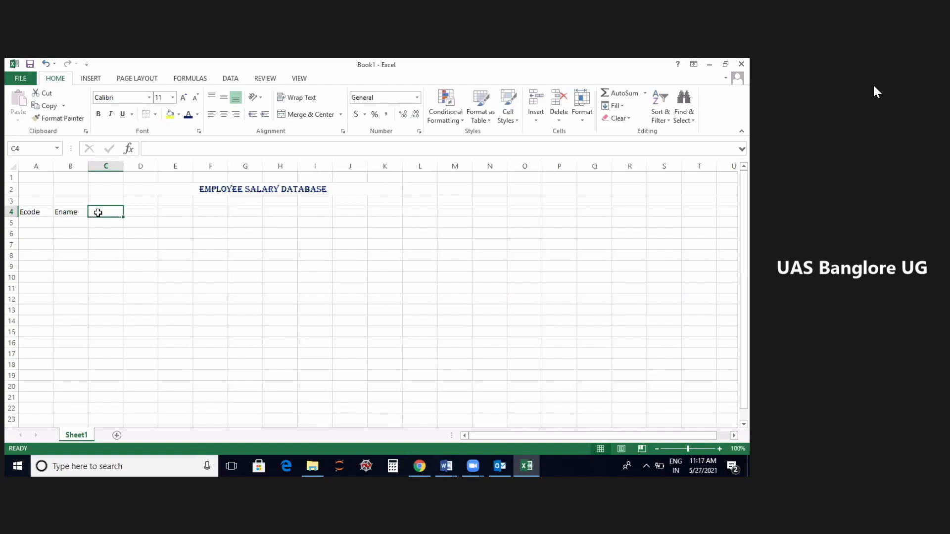
{"action": "type", "text": "DA"}
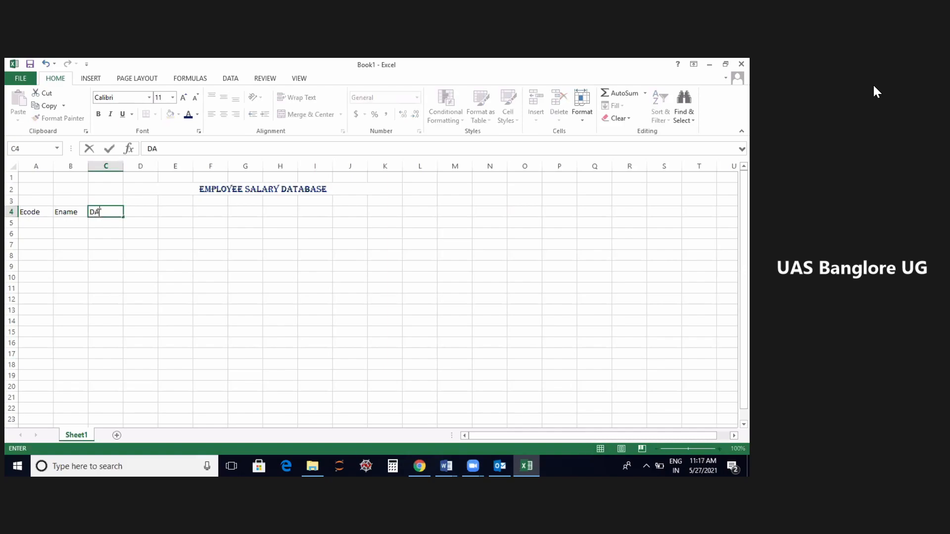
{"action": "left_click", "coordinate": [142, 214]}
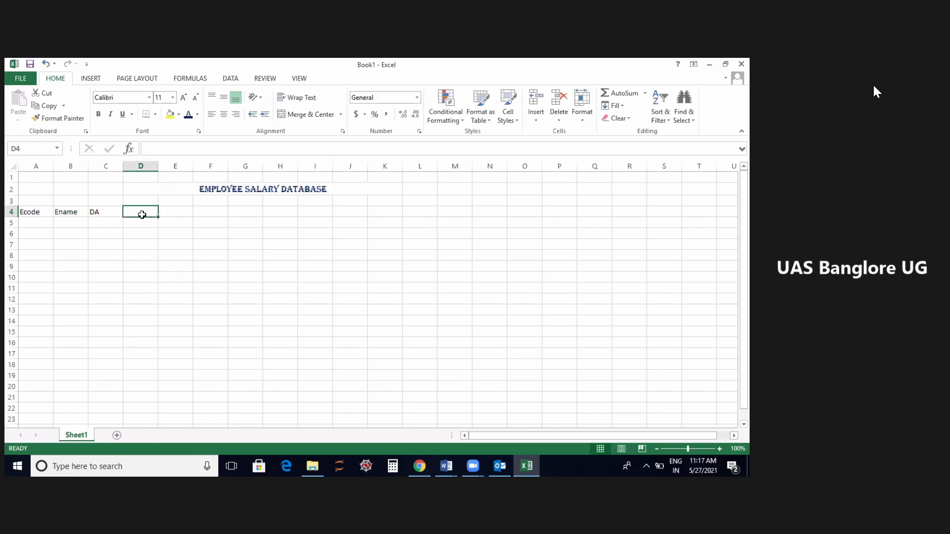
{"action": "left_click", "coordinate": [94, 211]}
{"action": "key", "text": "Delete"}
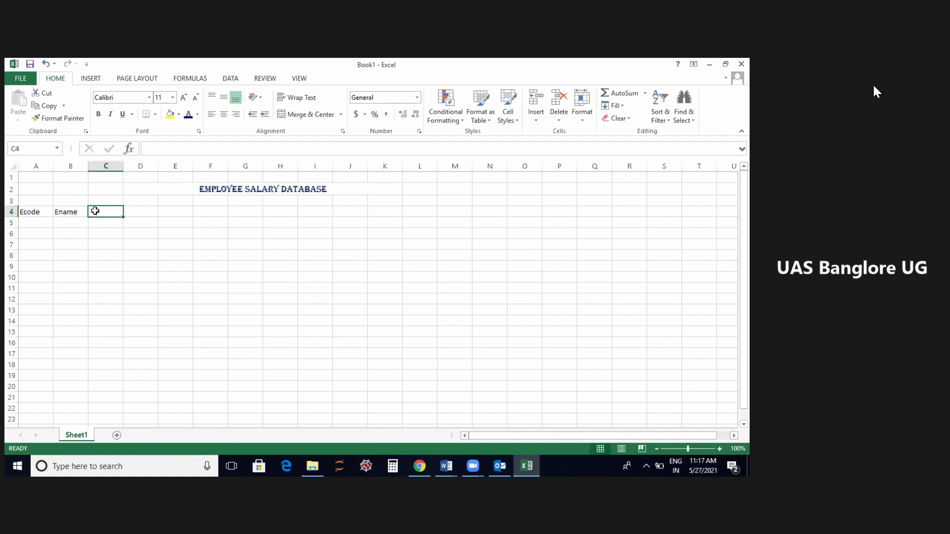
Enter the headings "Basic Sal", "DA", "HRA" and "CCA" in cells C4 to F4
{"action": "type", "text": "Bas"}
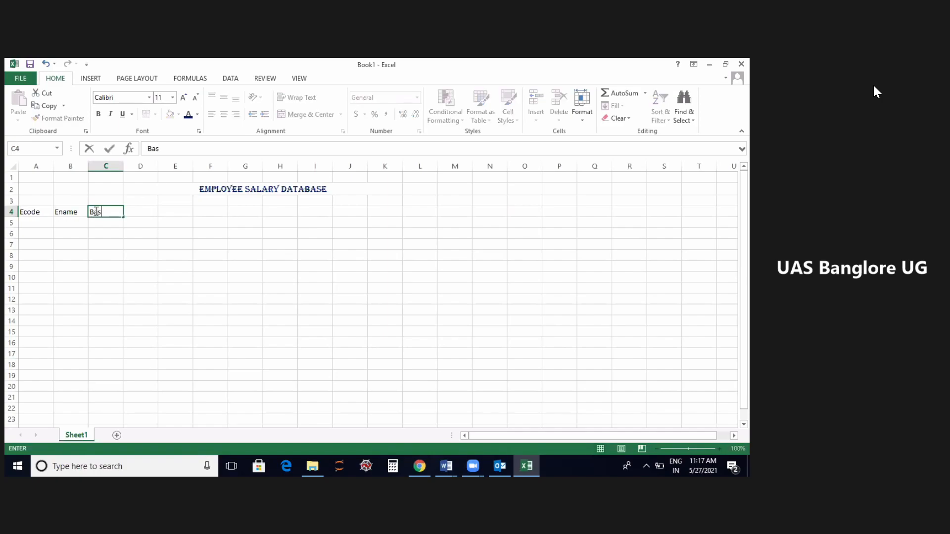
{"action": "type", "text": "ic Sal"}
{"action": "left_click", "coordinate": [141, 211]}
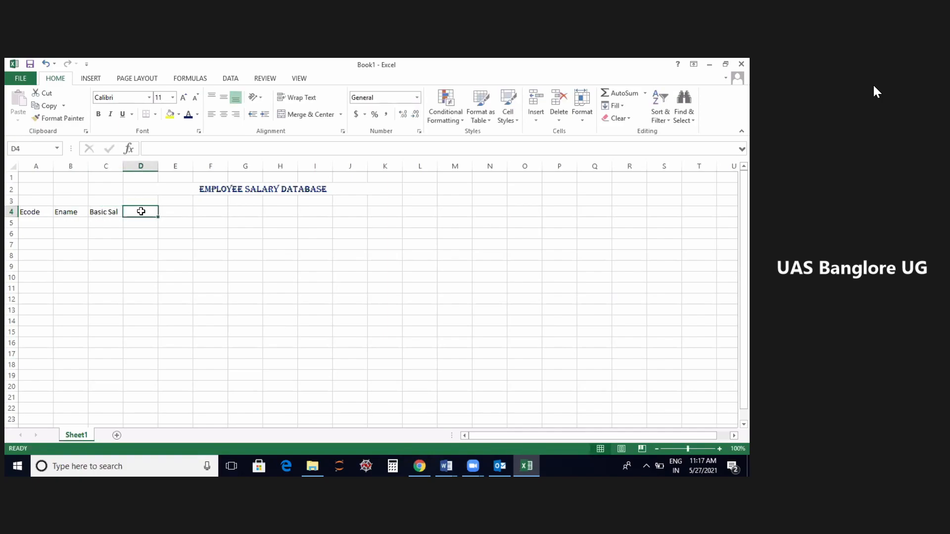
{"action": "type", "text": "DA"}
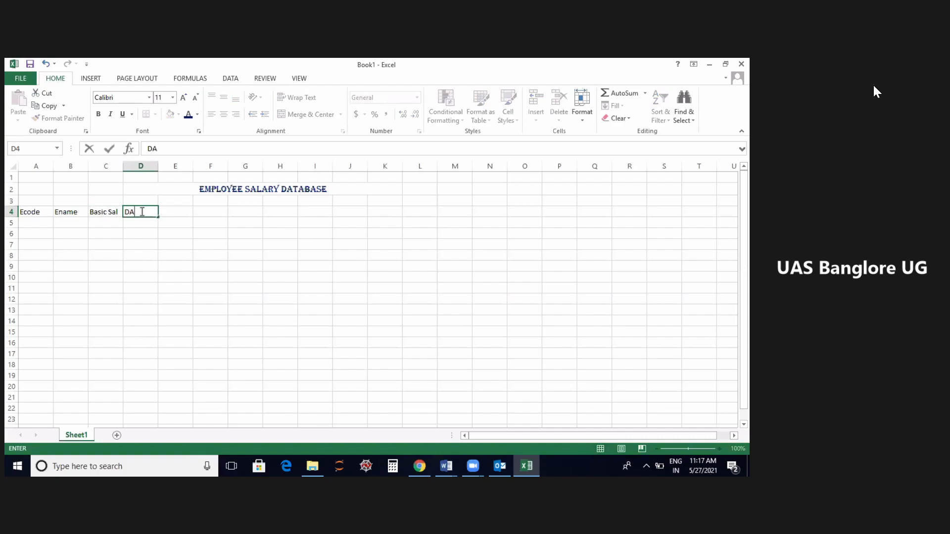
{"action": "left_click", "coordinate": [174, 212]}
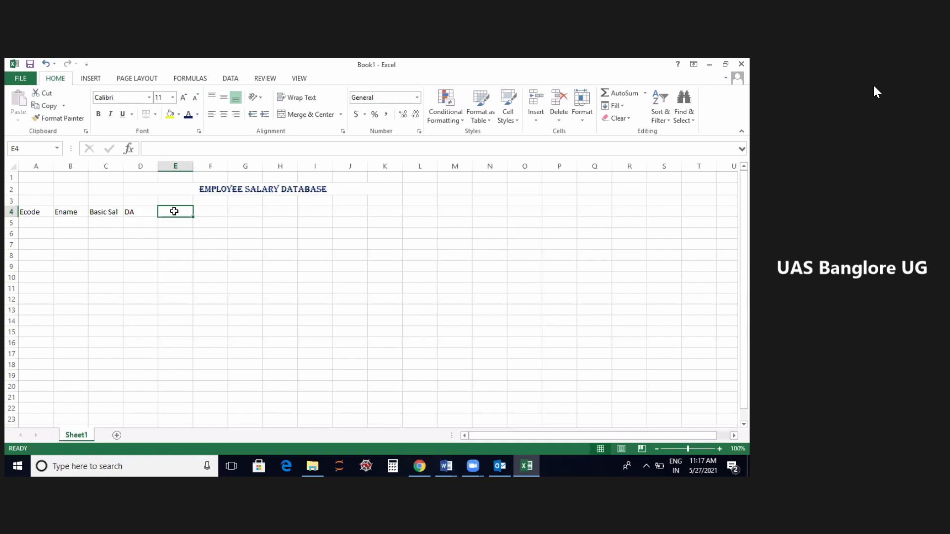
{"action": "type", "text": "HRA"}
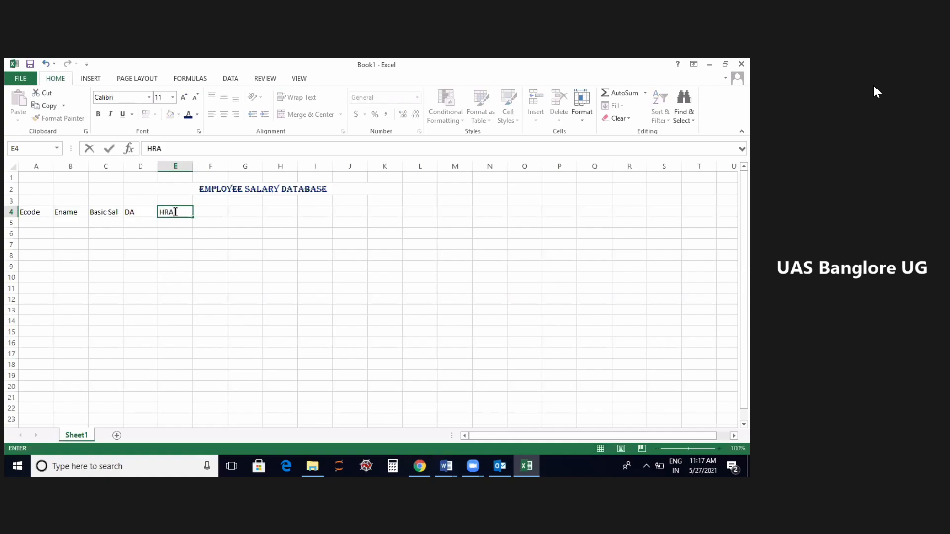
{"action": "left_click", "coordinate": [205, 210]}
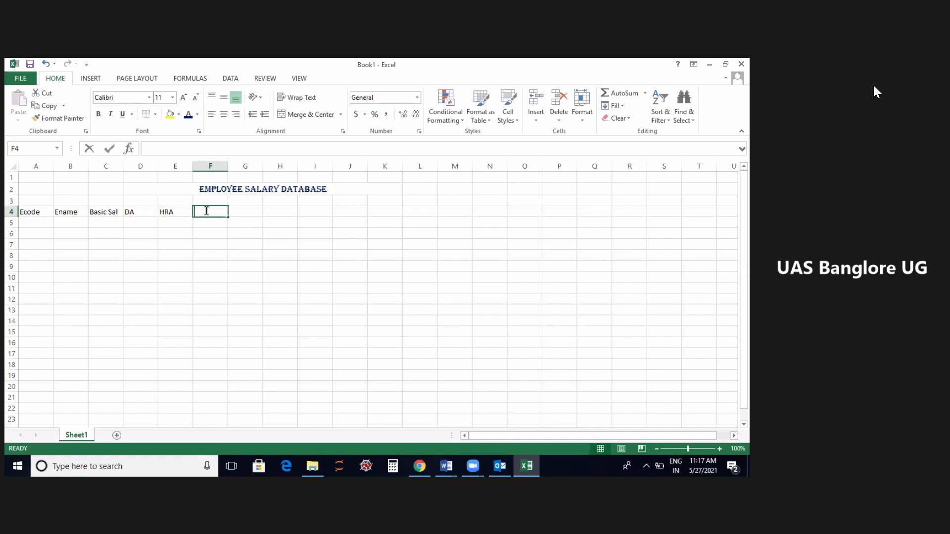
{"action": "type", "text": "CCA"}
Enter the deduction headings "LIC" in cell G4 and "Loans" in cell H4
{"action": "left_click", "coordinate": [239, 213]}
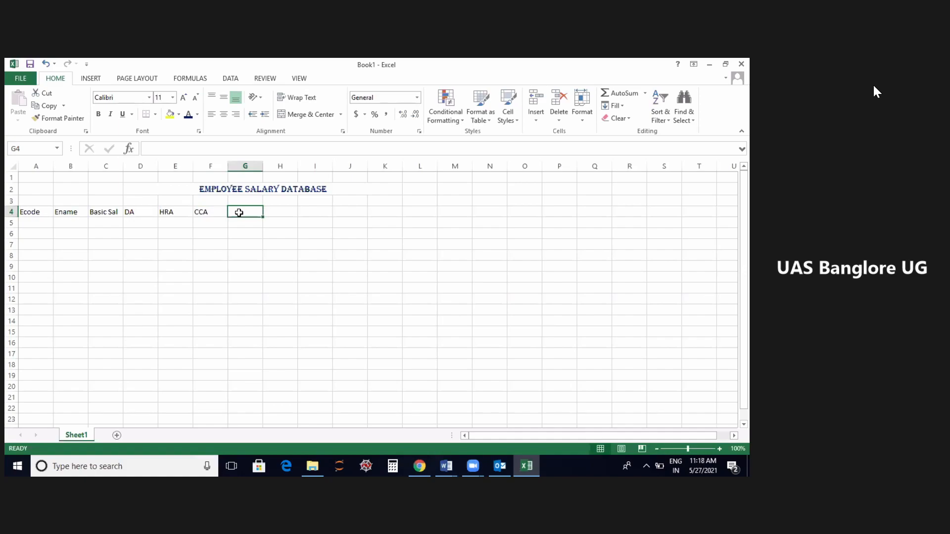
{"action": "type", "text": "LIC"}
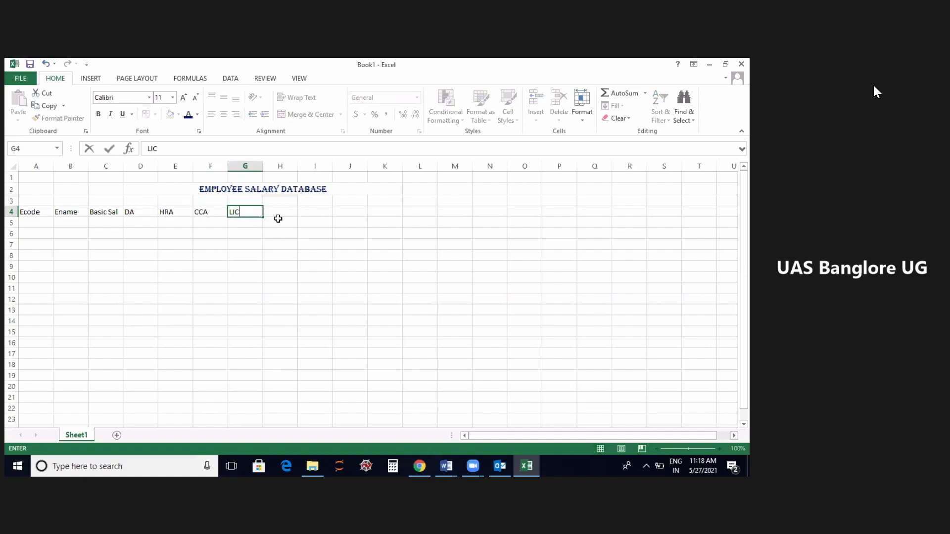
{"action": "left_click", "coordinate": [278, 215]}
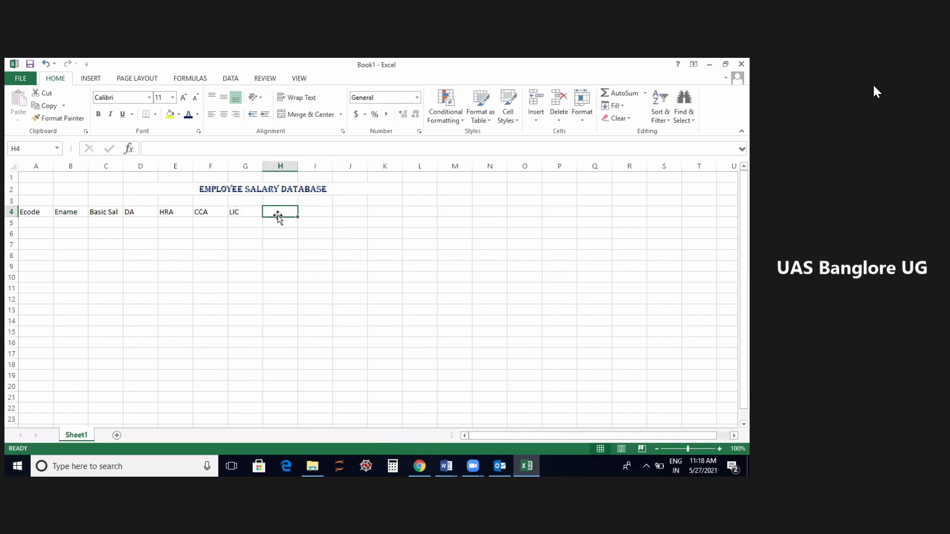
{"action": "type", "text": "Loans"}
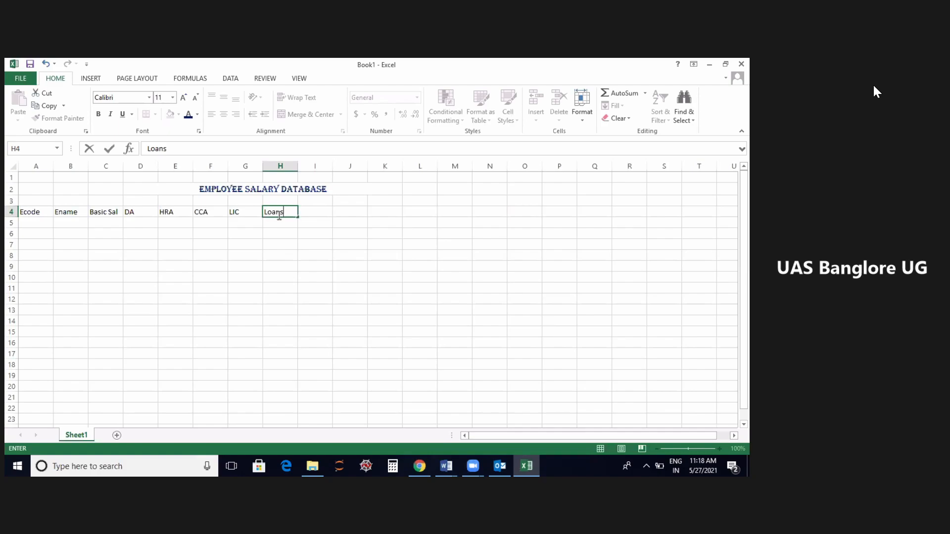
Enter the total headings "Gross sal" in cell I4 and "Net Sal" in cell J4
{"action": "left_click", "coordinate": [314, 215]}
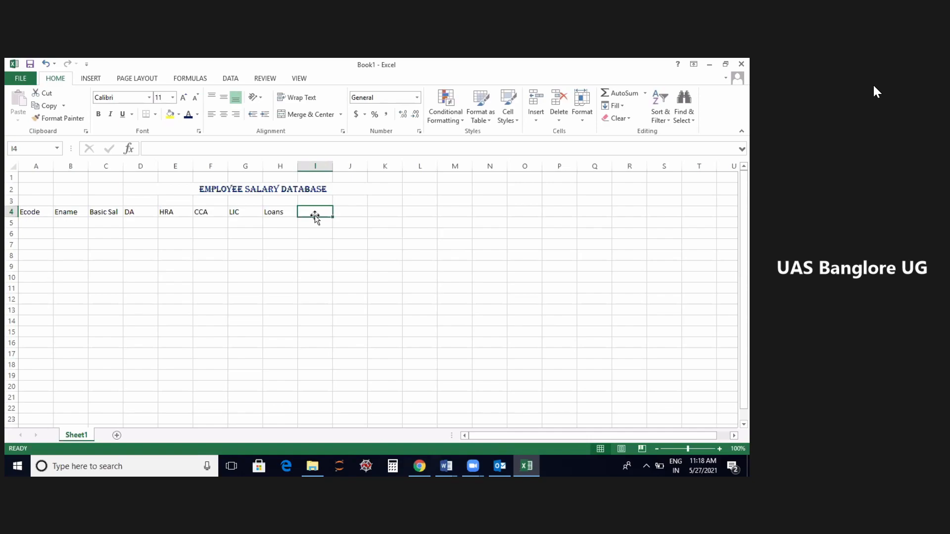
{"action": "type", "text": "gross"}
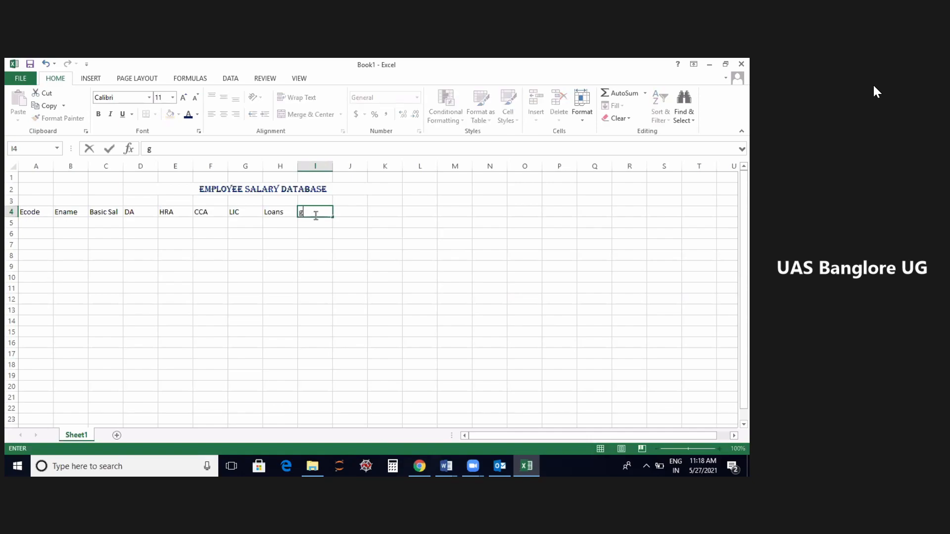
{"action": "key", "text": "BackSpace"}
{"action": "key", "text": "BackSpace"}
{"action": "key", "text": "BackSpace"}
{"action": "key", "text": "BackSpace"}
{"action": "key", "text": "BackSpace"}
{"action": "type", "text": "Gross sal"}
{"action": "left_click", "coordinate": [355, 212]}
{"action": "type", "text": "N"}
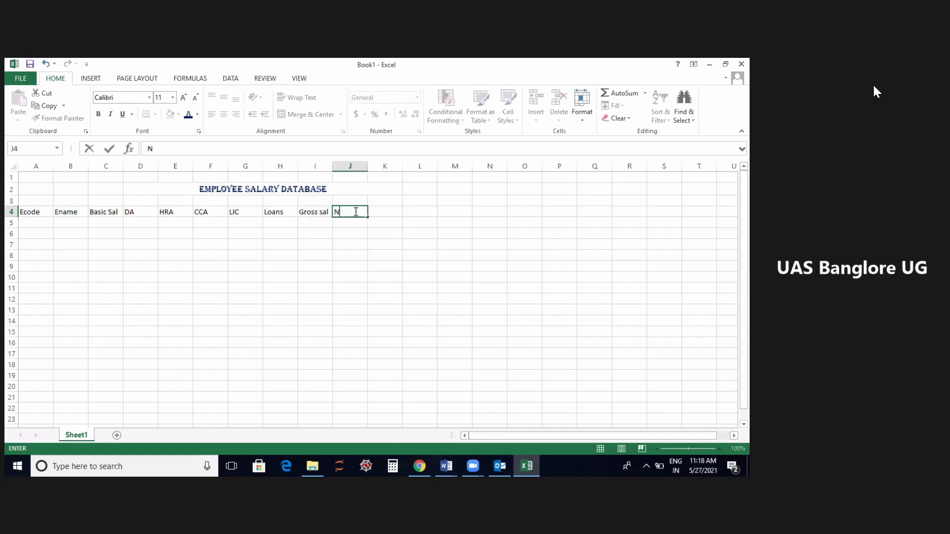
{"action": "type", "text": "et Sal"}
{"action": "key", "text": "Return"}
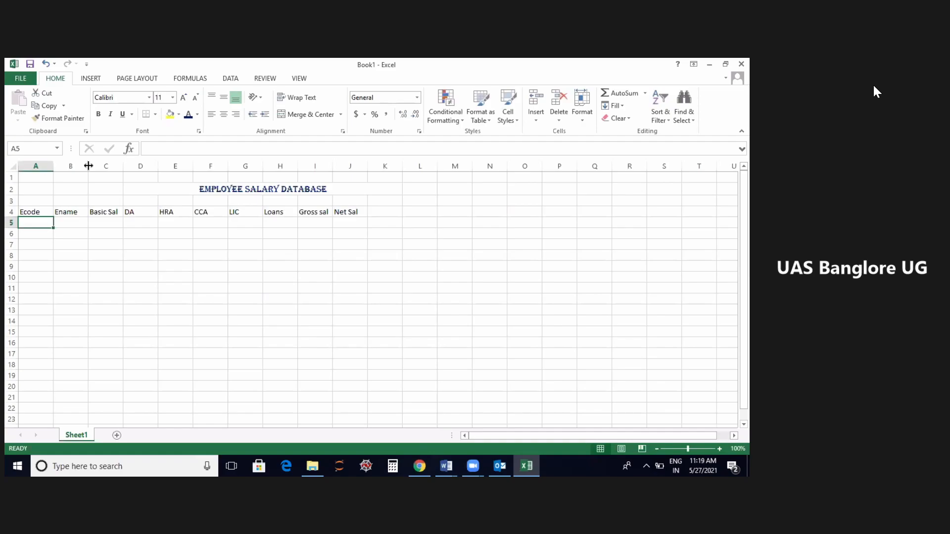
Widen the Ename, Basic Sal, DA, Gross sal and Net Sal columns, making the Ename column the widest
{"action": "left_click_drag", "start_coordinate": [88, 166], "coordinate": [144, 162]}
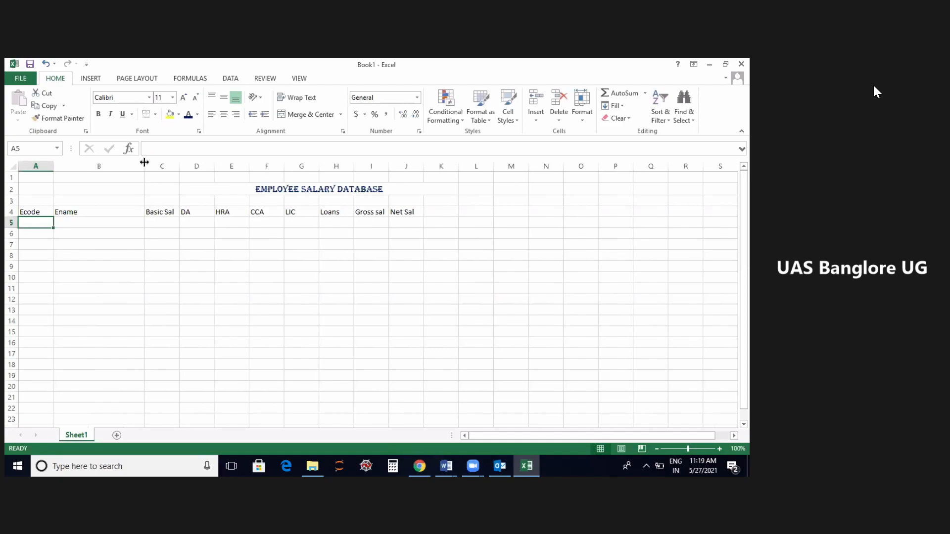
{"action": "left_click_drag", "start_coordinate": [144, 162], "coordinate": [270, 168]}
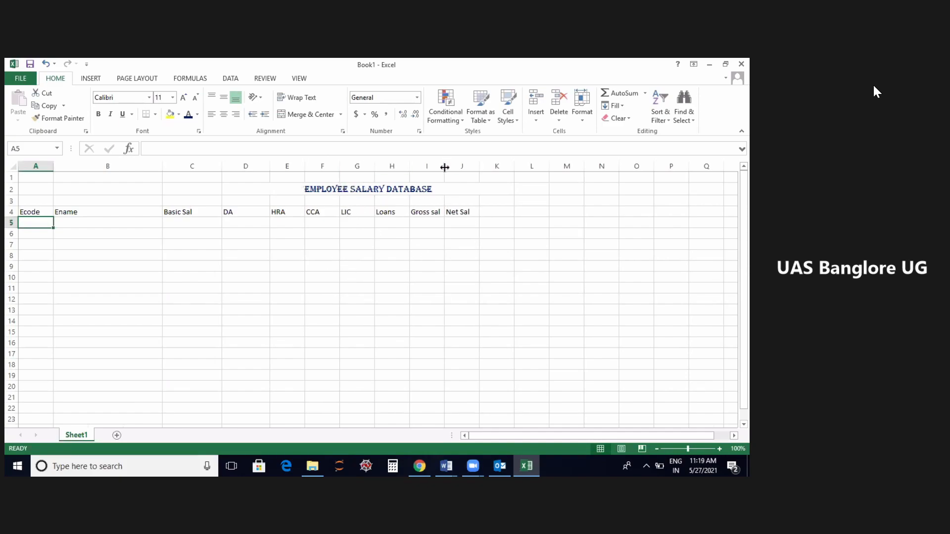
{"action": "left_click_drag", "start_coordinate": [444, 167], "coordinate": [459, 170]}
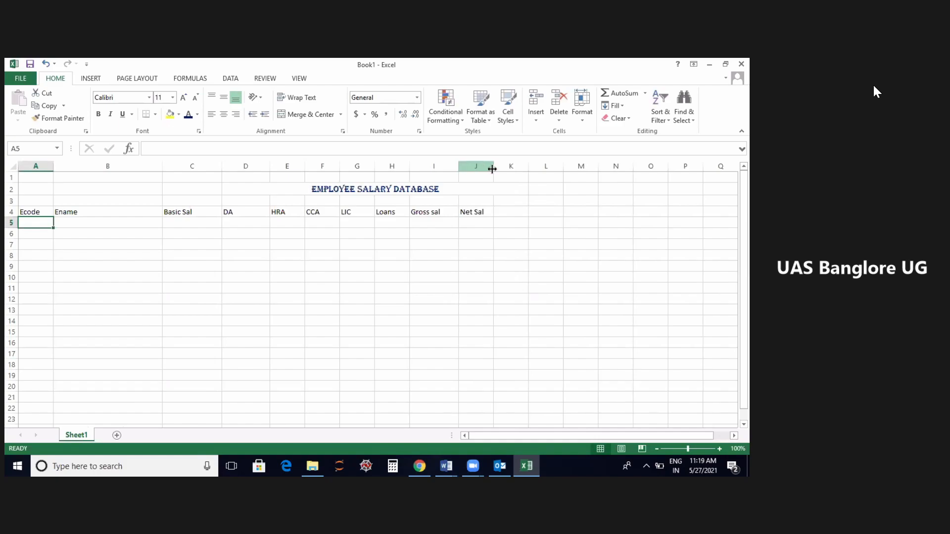
{"action": "left_click_drag", "start_coordinate": [494, 168], "coordinate": [499, 169]}
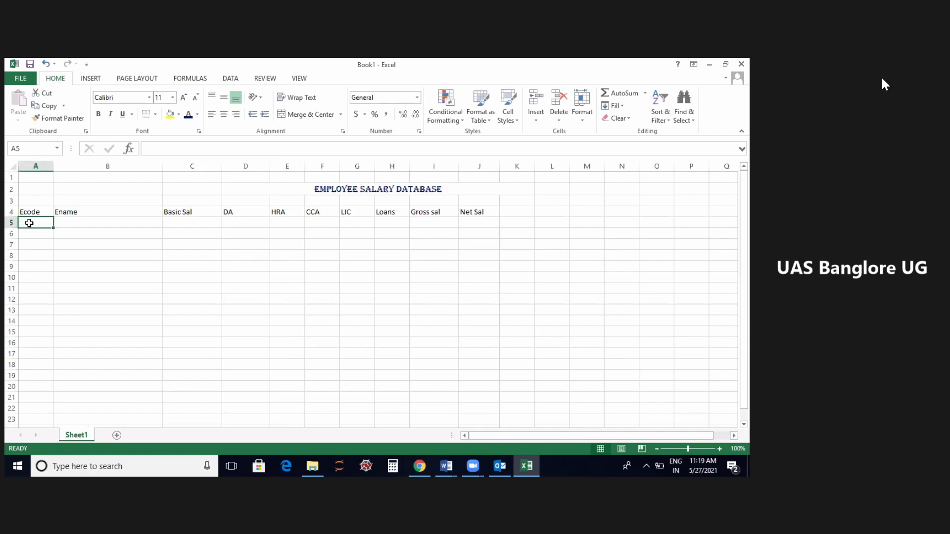
Enter the employee codes E001 in cell A5 and E002 in cell A6
{"action": "type", "text": "Ecode"}
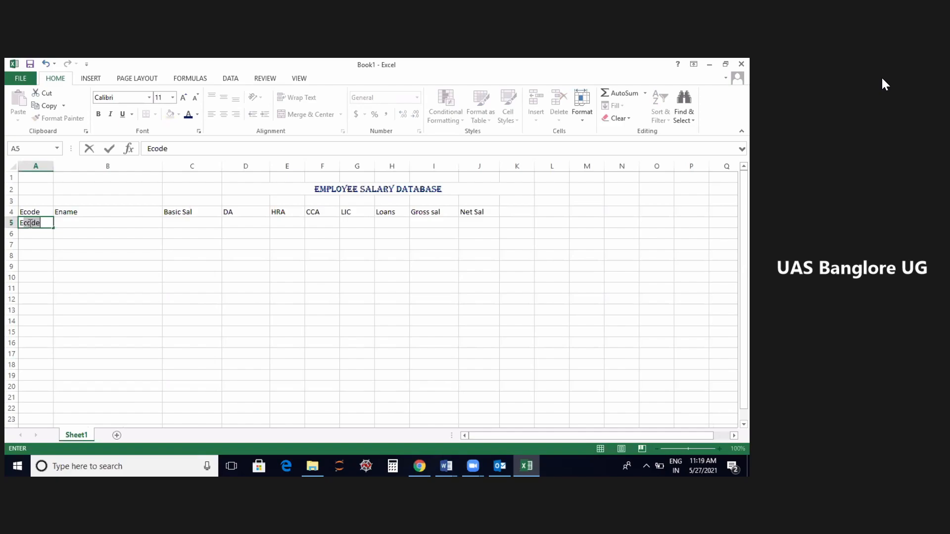
{"action": "key", "text": "BackSpace"}
{"action": "key", "text": "BackSpace"}
{"action": "key", "text": "BackSpace"}
{"action": "key", "text": "BackSpace"}
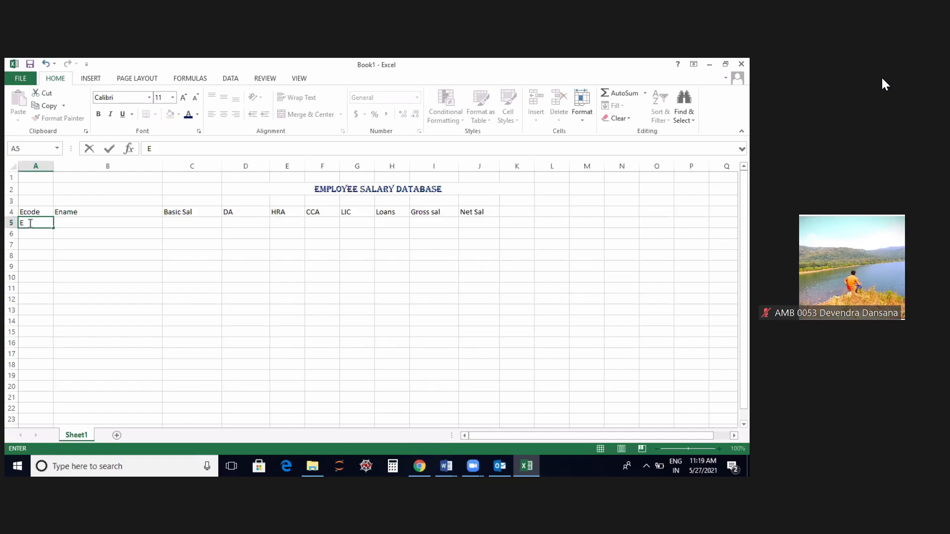
{"action": "type", "text": "001"}
{"action": "left_click", "coordinate": [29, 233]}
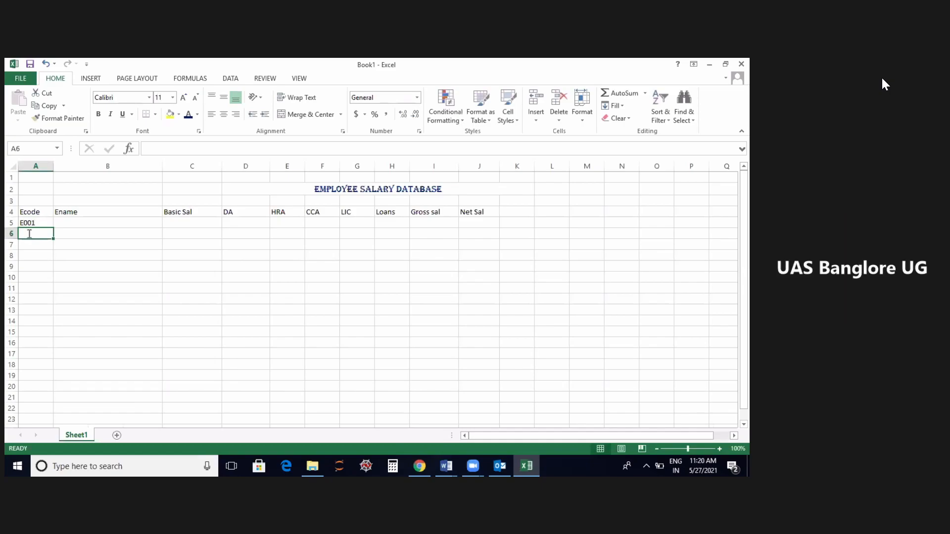
{"action": "type", "text": "E002"}
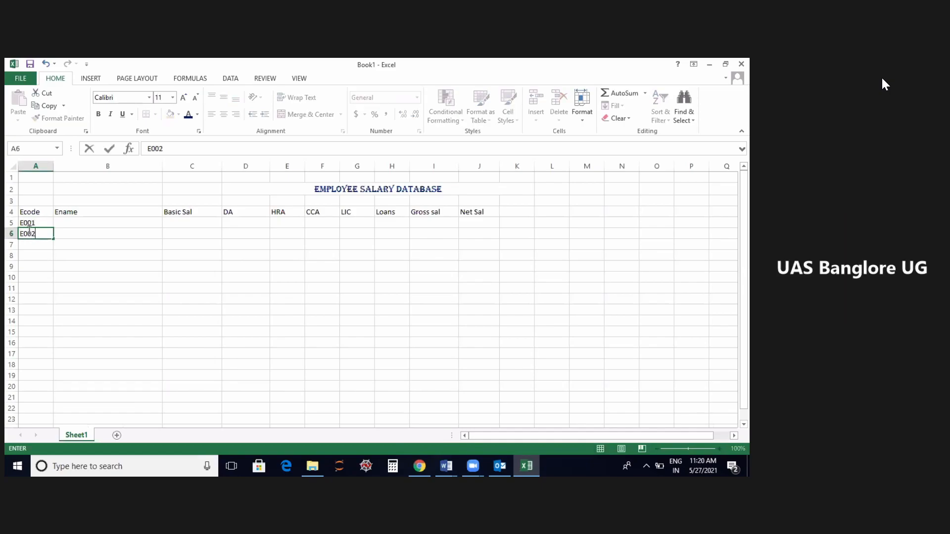
{"action": "left_click", "coordinate": [135, 263]}
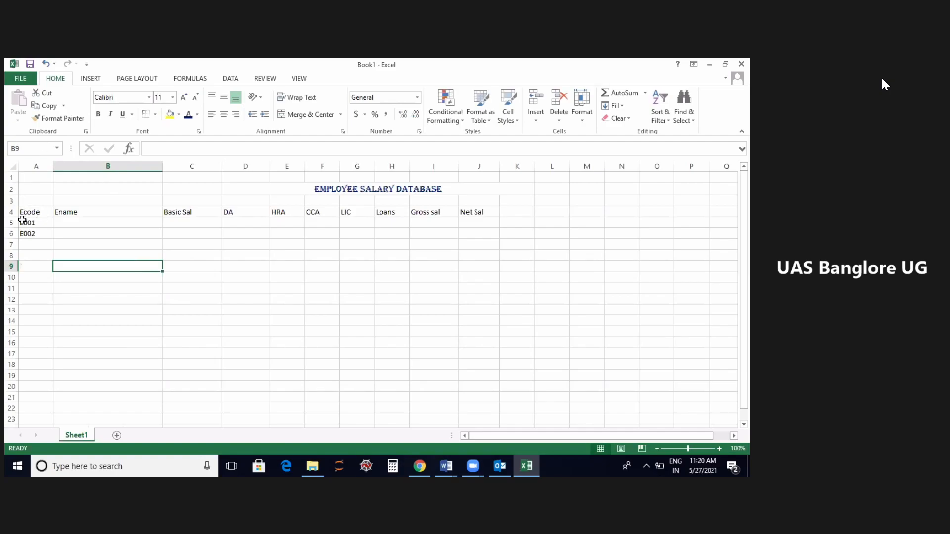
Fill the employee code series from cells A5:A6 down to E015 in cell A19
{"action": "left_click_drag", "start_coordinate": [22, 220], "coordinate": [50, 235]}
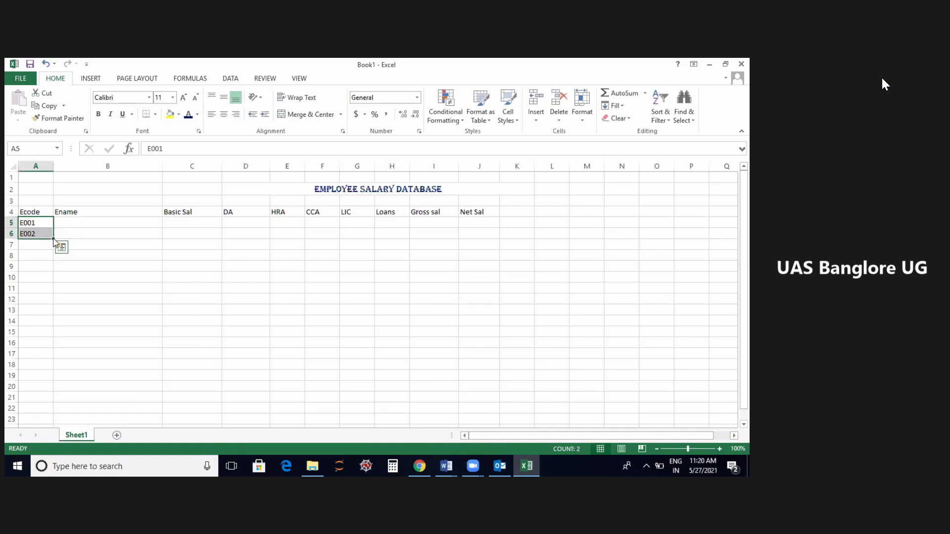
{"action": "left_click_drag", "start_coordinate": [54, 239], "coordinate": [56, 382]}
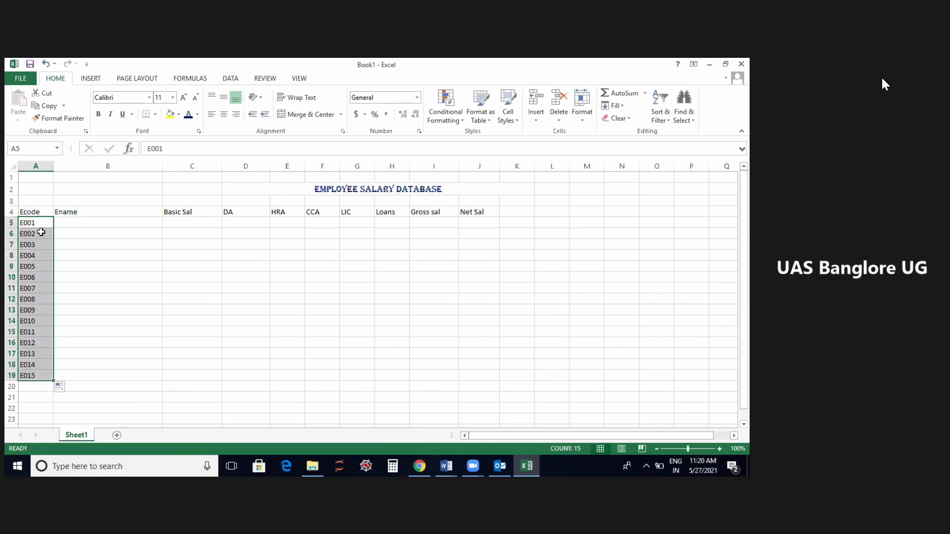
{"action": "left_click", "coordinate": [41, 221]}
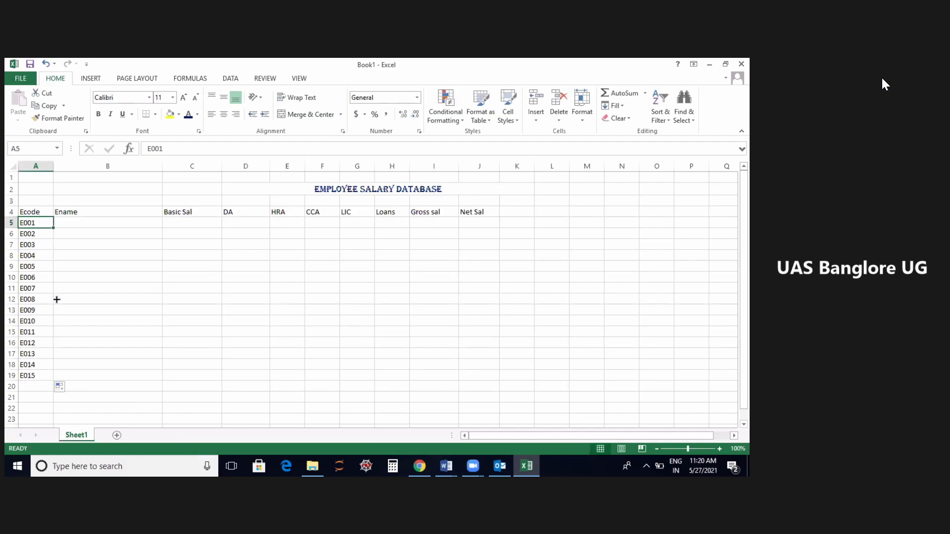
{"action": "left_click_drag", "start_coordinate": [58, 337], "coordinate": [90, 260]}
{"action": "left_click", "coordinate": [79, 222]}
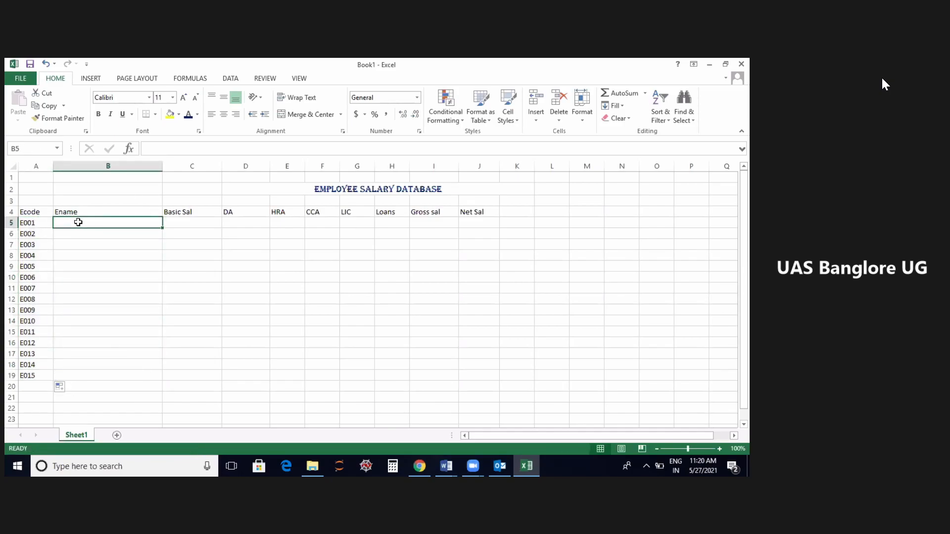
Try filling the value 1 from cell D5 down to D20, and clear the filled cells
{"action": "left_click", "coordinate": [237, 222]}
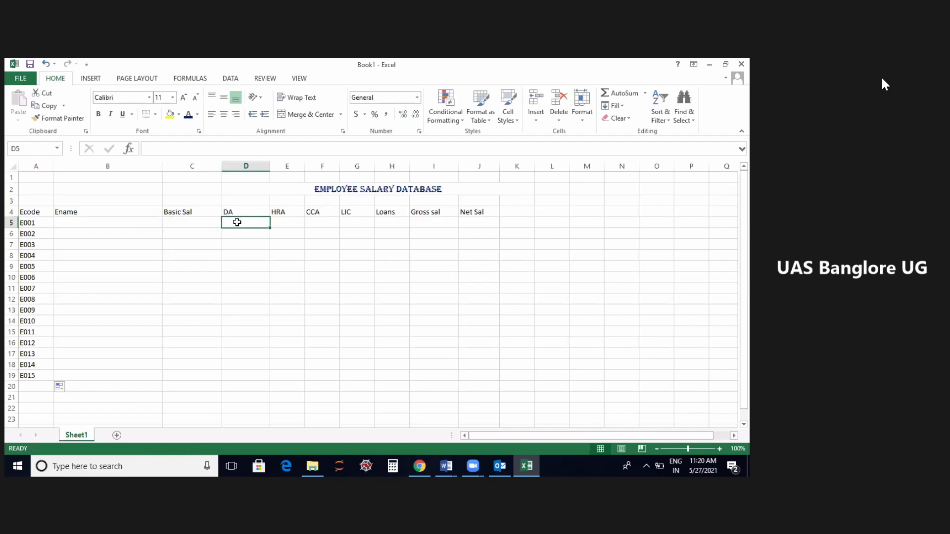
{"action": "type", "text": "01"}
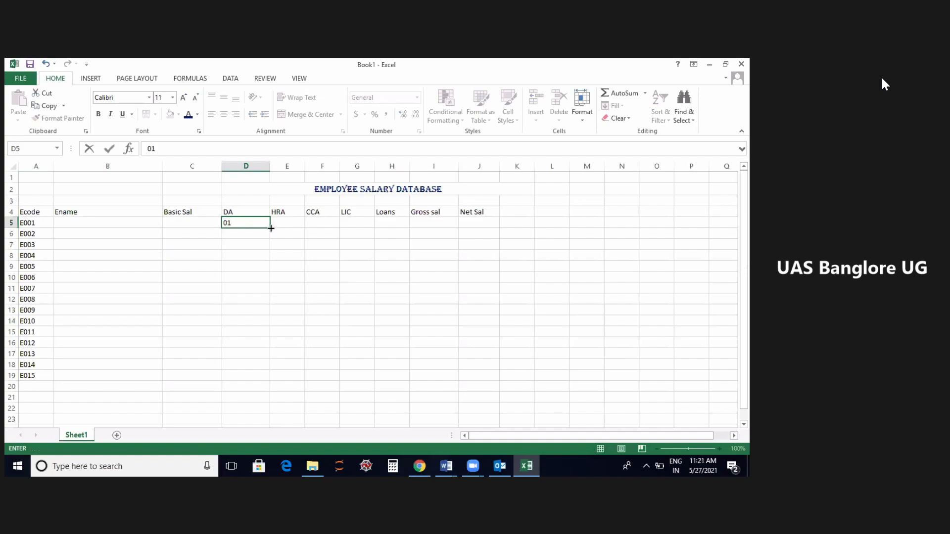
{"action": "mouse_move", "coordinate": [270, 229]}
{"action": "left_mouse_down"}
{"action": "mouse_move", "coordinate": [273, 293]}
{"action": "mouse_move", "coordinate": [270, 228]}
{"action": "left_mouse_up"}
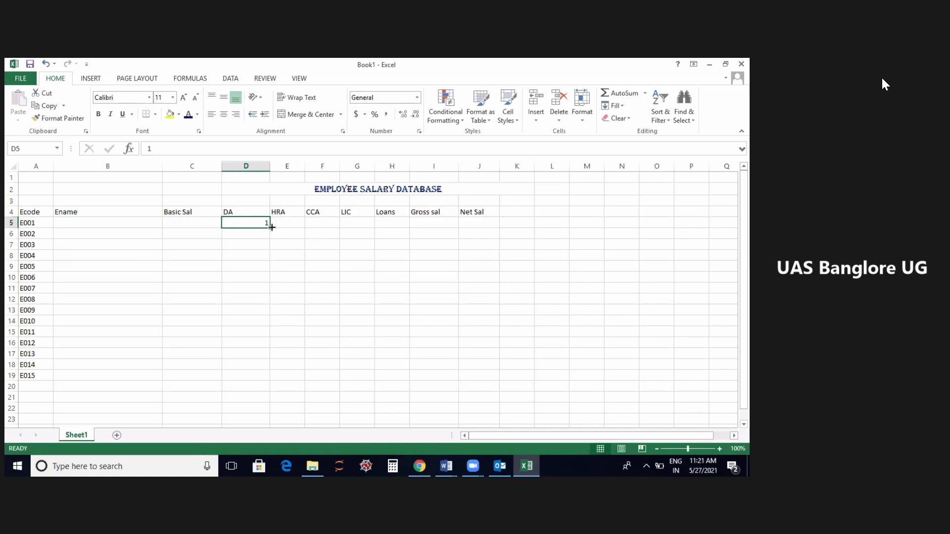
{"action": "left_click_drag", "start_coordinate": [270, 228], "coordinate": [279, 395]}
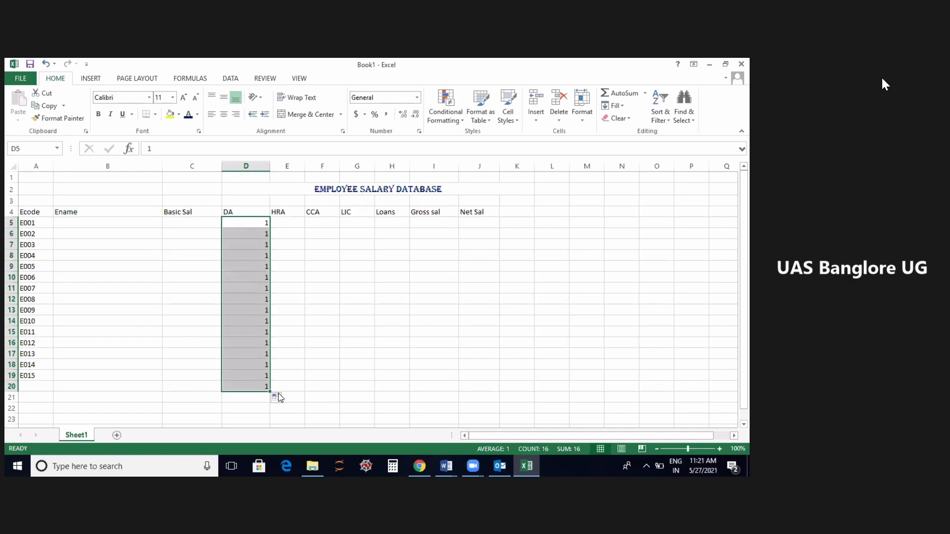
{"action": "key", "text": "Delete"}
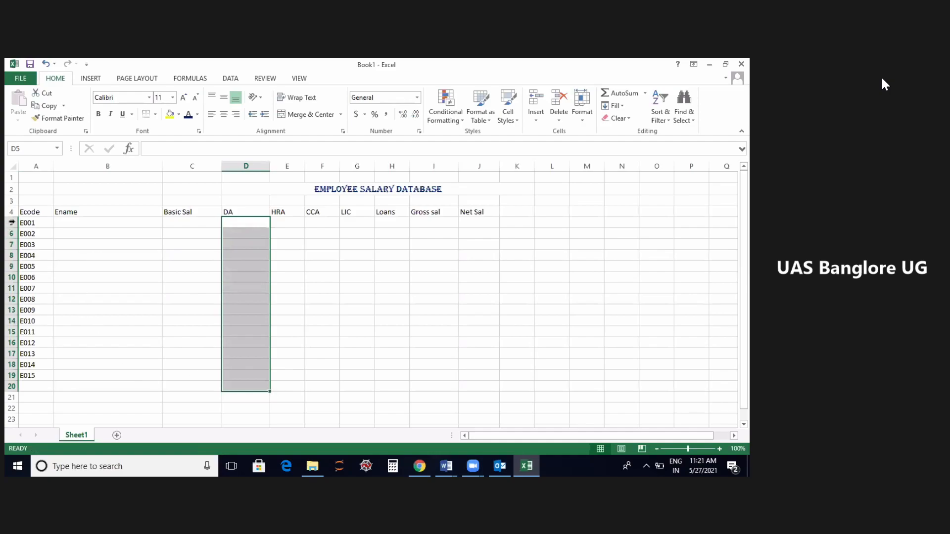
Repeat the employee code fill from cells A5:A6 down to cell A19
{"action": "left_click_drag", "start_coordinate": [27, 224], "coordinate": [41, 236]}
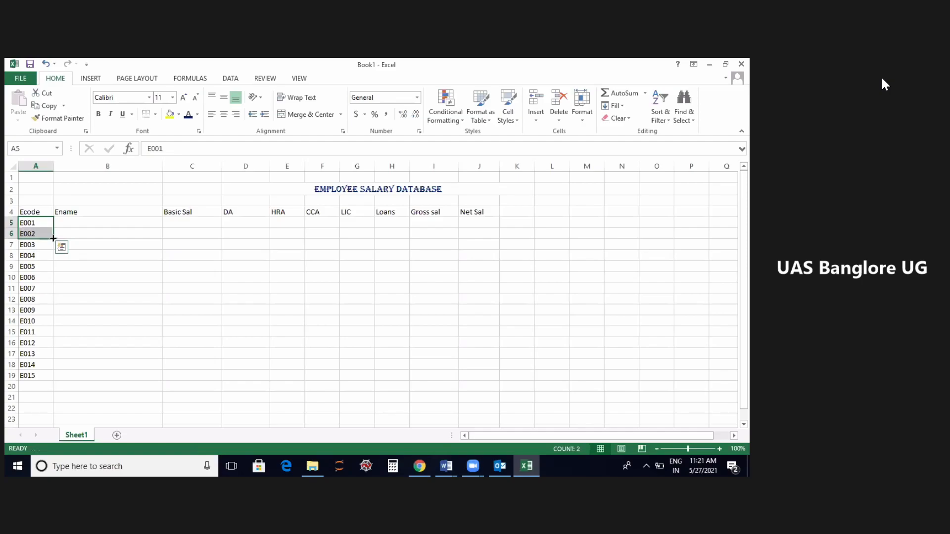
{"action": "left_click_drag", "start_coordinate": [53, 239], "coordinate": [58, 377]}
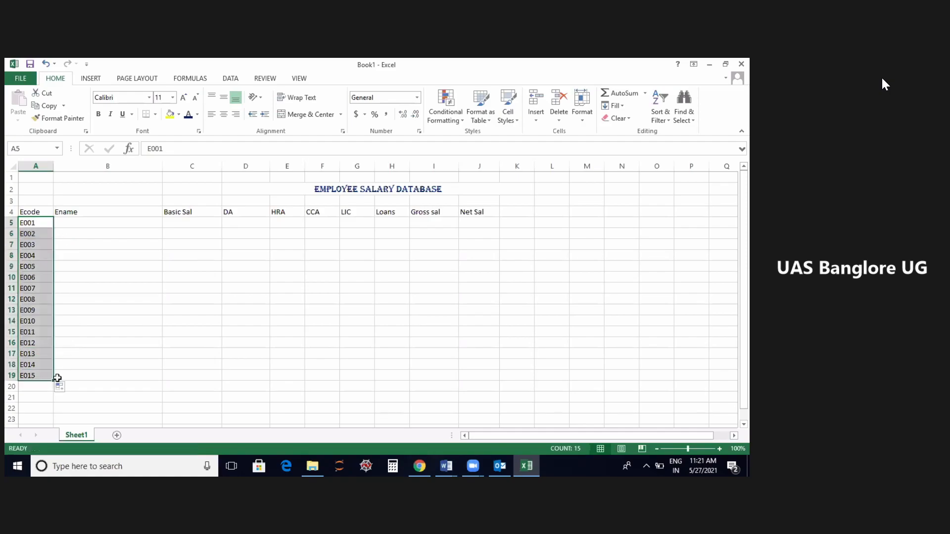
Enter the employee names for codes E001 to E004 in cells B5 to B8
{"action": "left_click", "coordinate": [81, 223]}
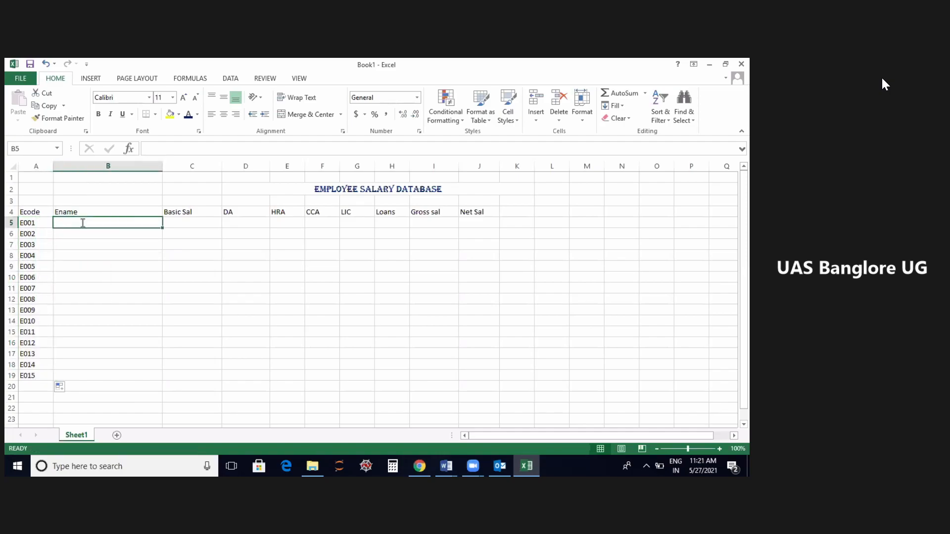
{"action": "type", "text": "ar"}
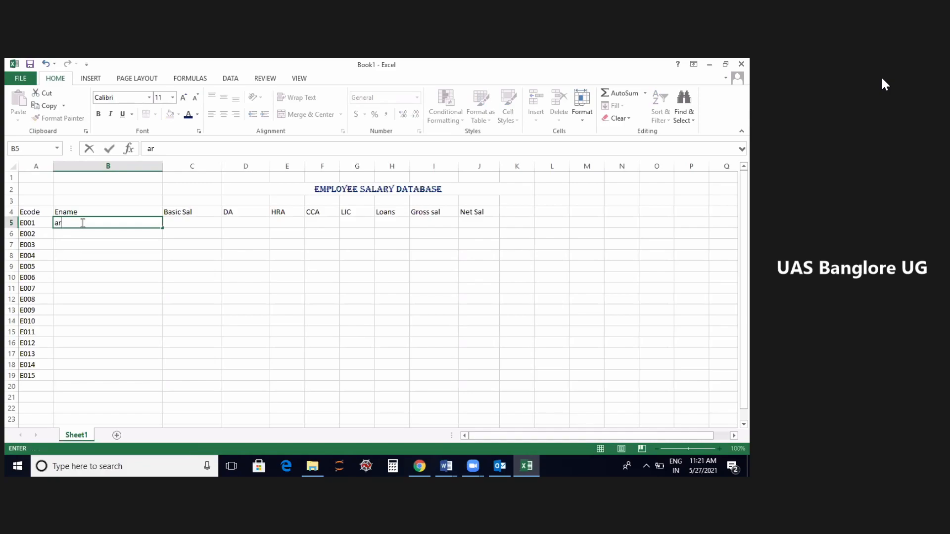
{"action": "type", "text": "una"}
{"action": "key", "text": "Return"}
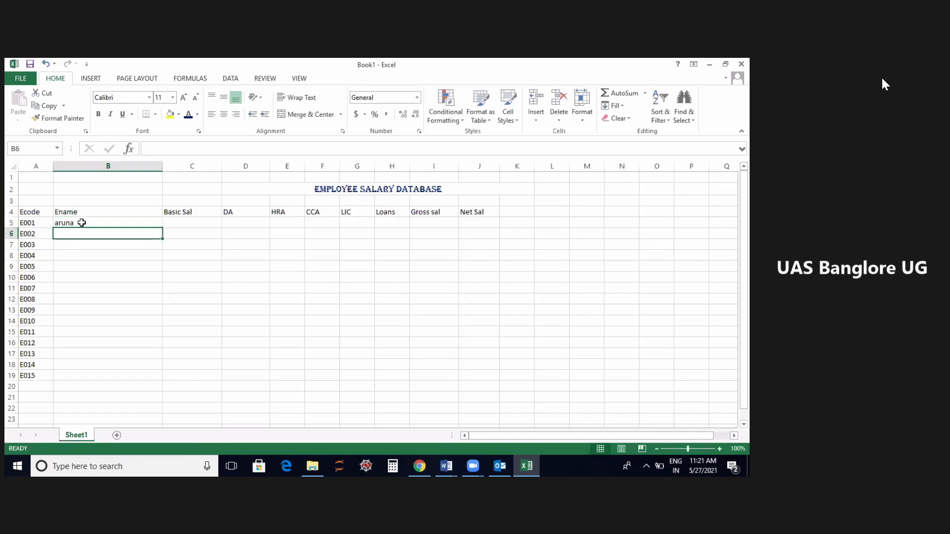
{"action": "type", "text": "arpitha"}
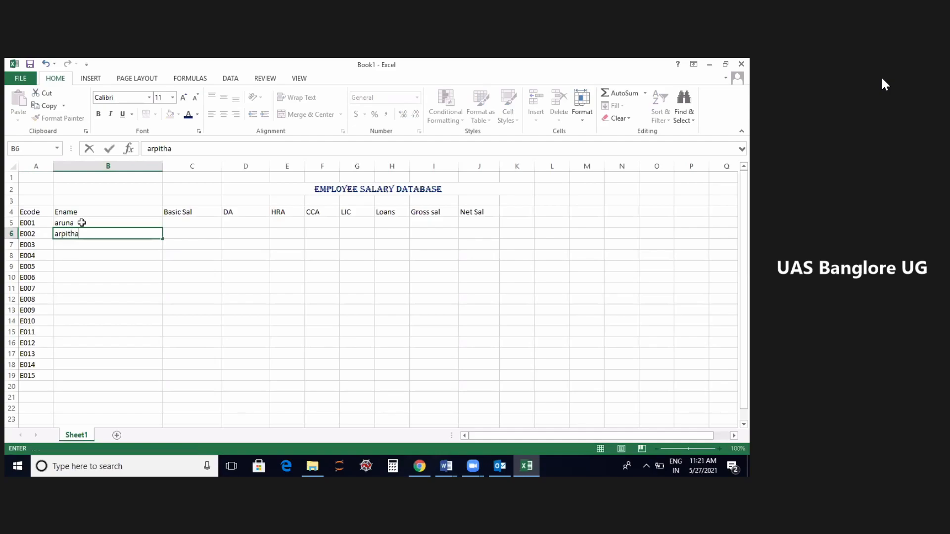
{"action": "key", "text": "Return"}
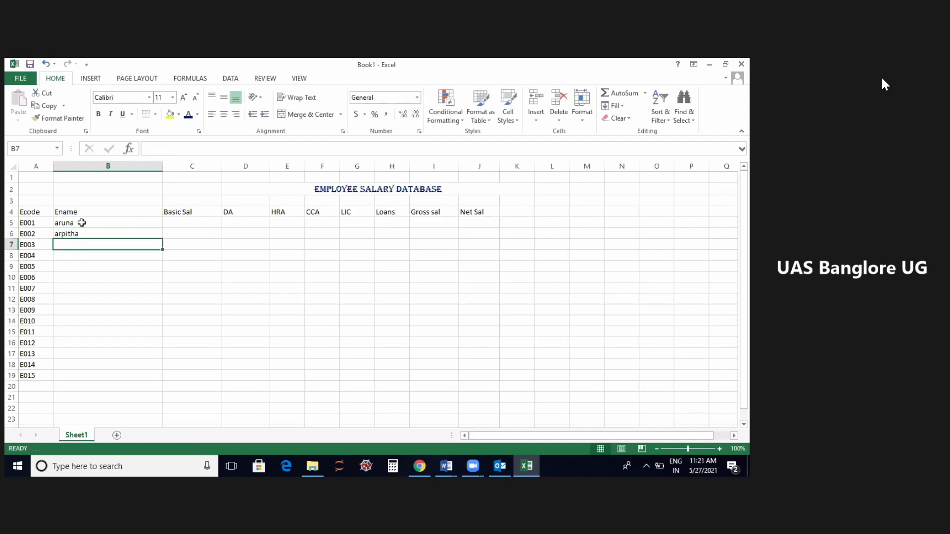
{"action": "type", "text": "divya"}
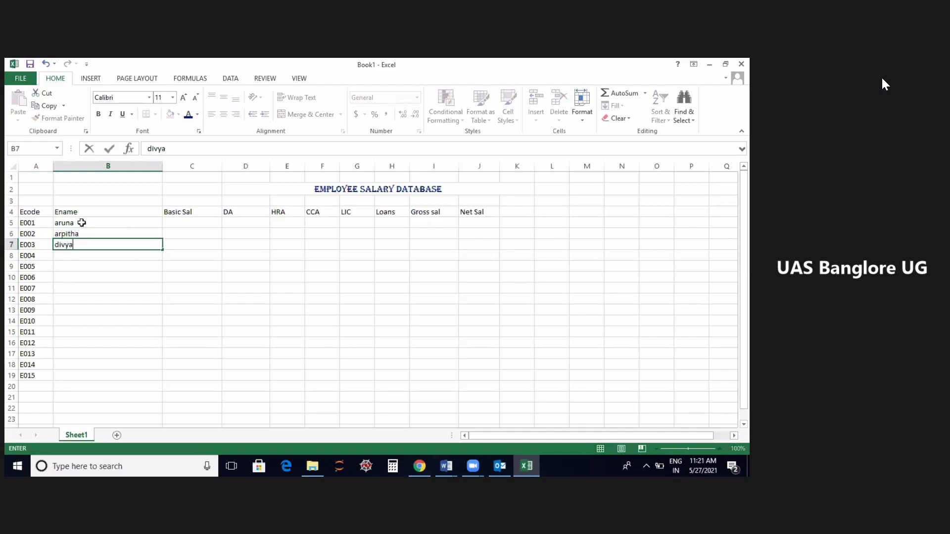
{"action": "key", "text": "Return"}
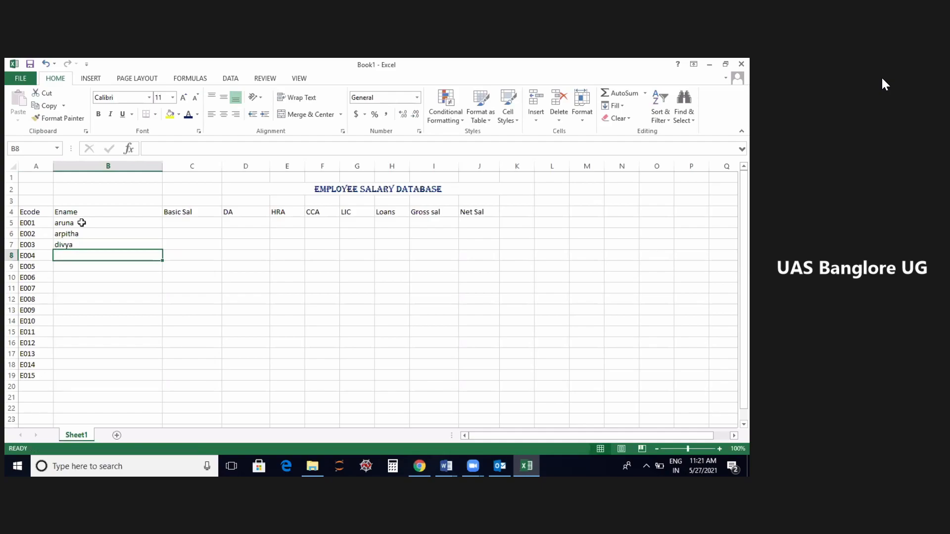
{"action": "type", "text": "siddesh"}
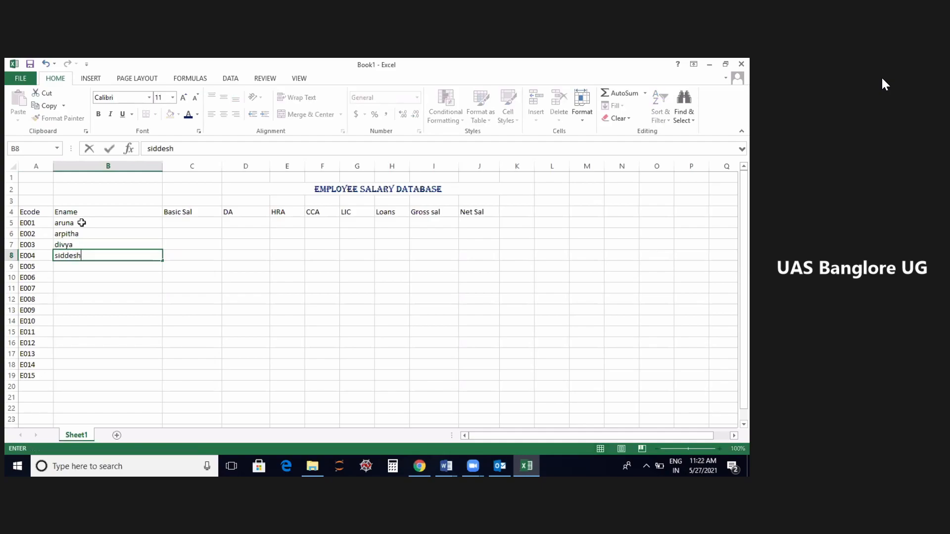
{"action": "key", "text": "Return"}
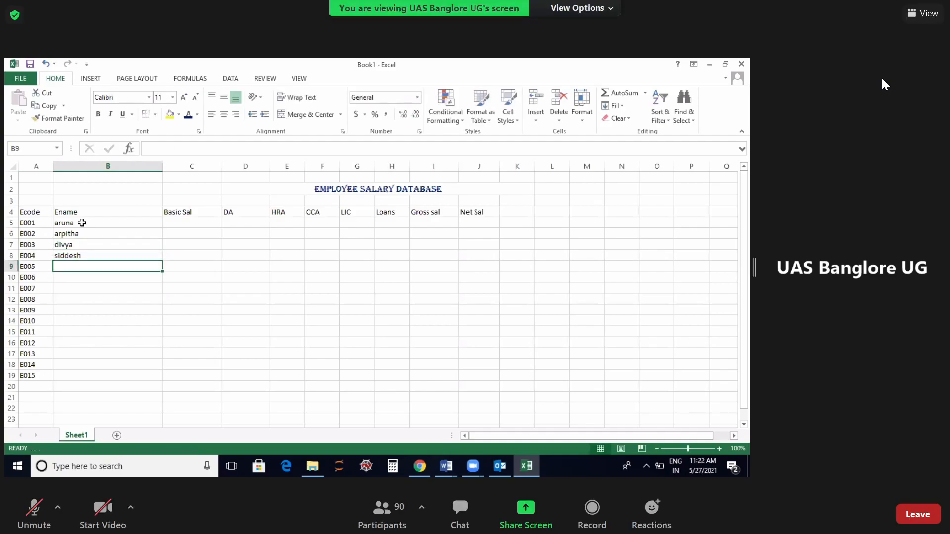
Enter the employee names for codes E005 to E007 in cells B9 to B11
{"action": "type", "text": "manju"}
{"action": "key", "text": "Return"}
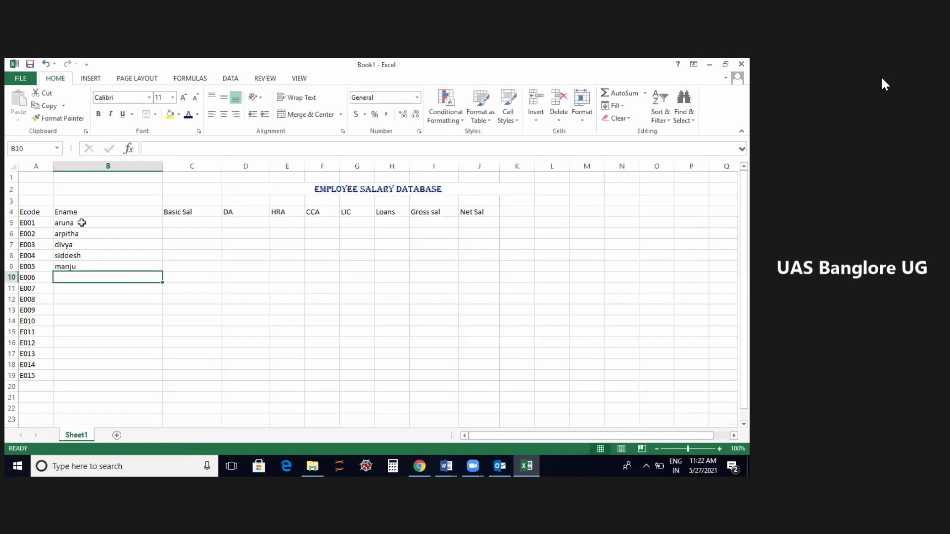
{"action": "type", "text": "beena"}
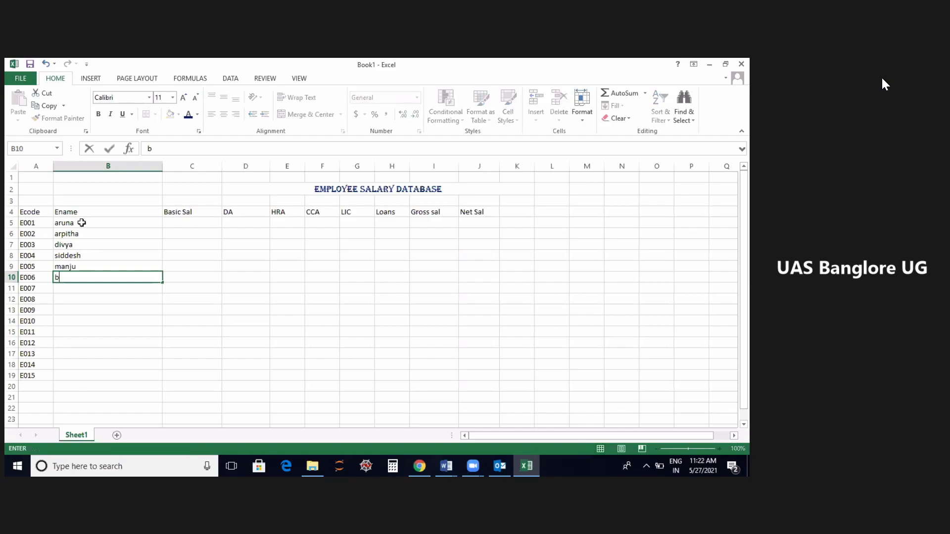
{"action": "key", "text": "Return"}
{"action": "type", "text": "v"}
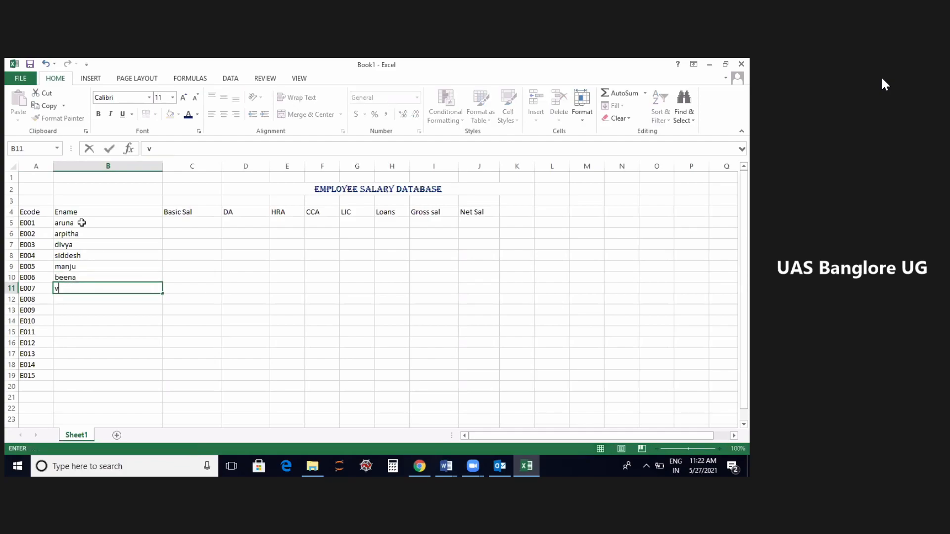
{"action": "type", "text": "ijaya"}
{"action": "key", "text": "Return"}
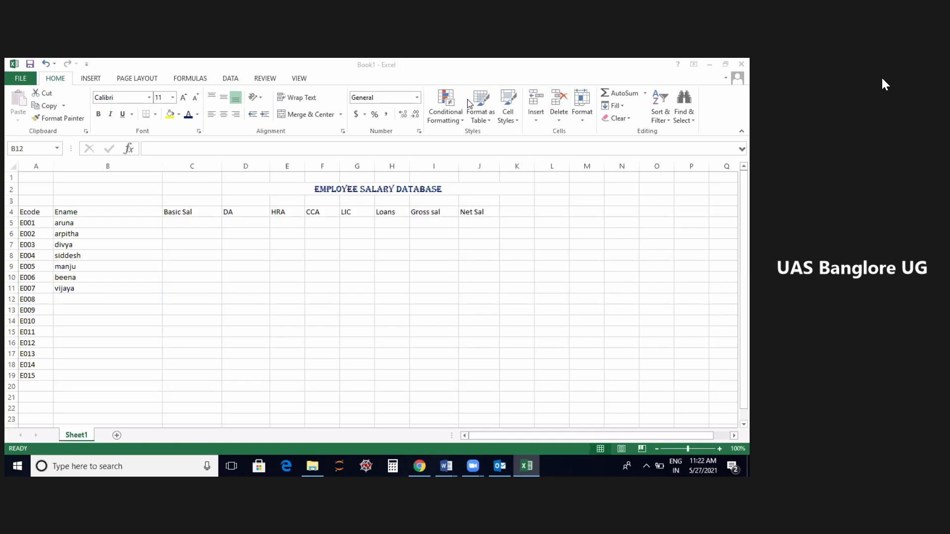
Enter the employee names for codes E008 to E010 in cells B12 to B14
{"action": "double_click", "coordinate": [76, 300]}
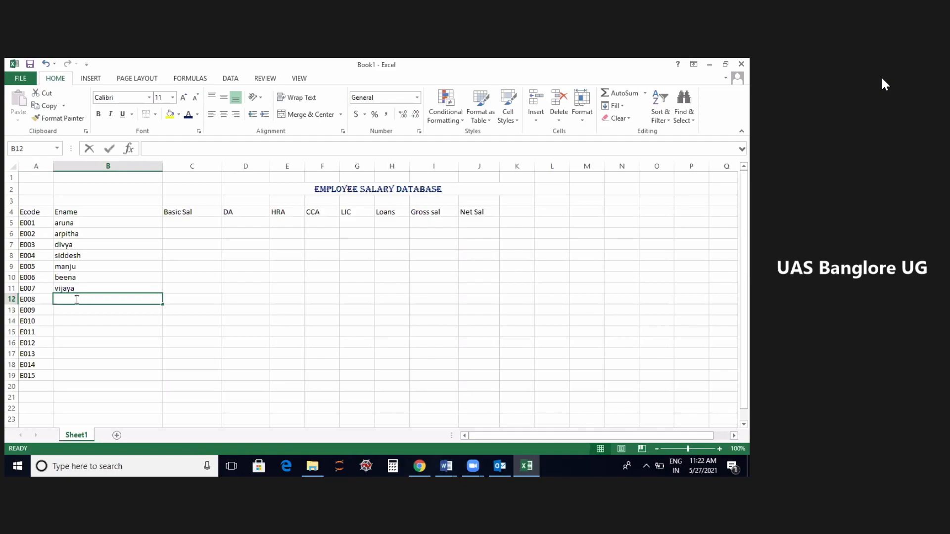
{"action": "type", "text": "cha"}
{"action": "type", "text": "itra"}
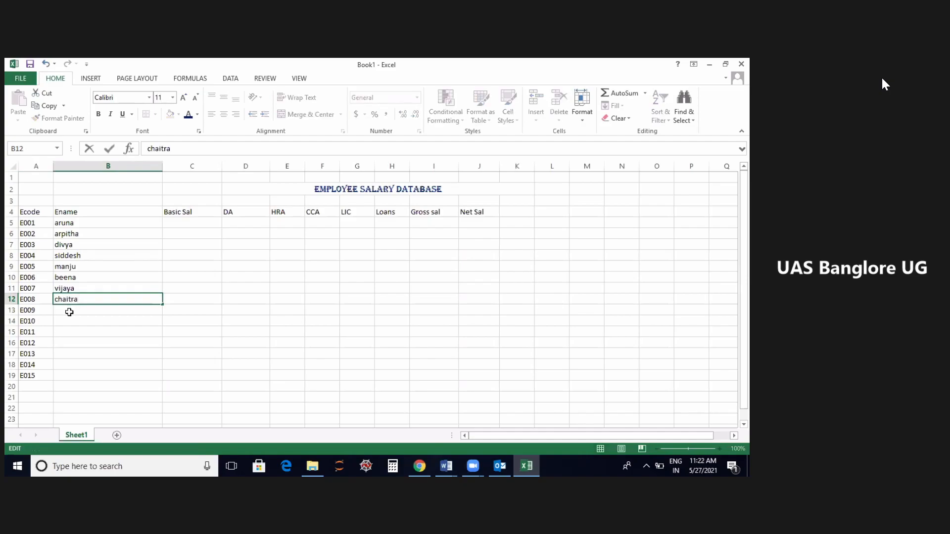
{"action": "key", "text": "Return"}
{"action": "type", "text": "sang"}
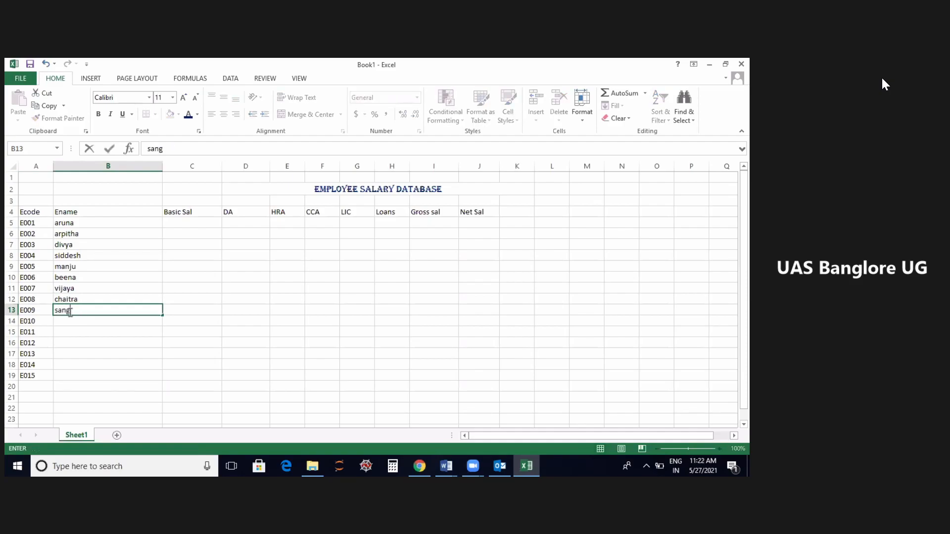
{"action": "type", "text": "eetha"}
{"action": "key", "text": "Return"}
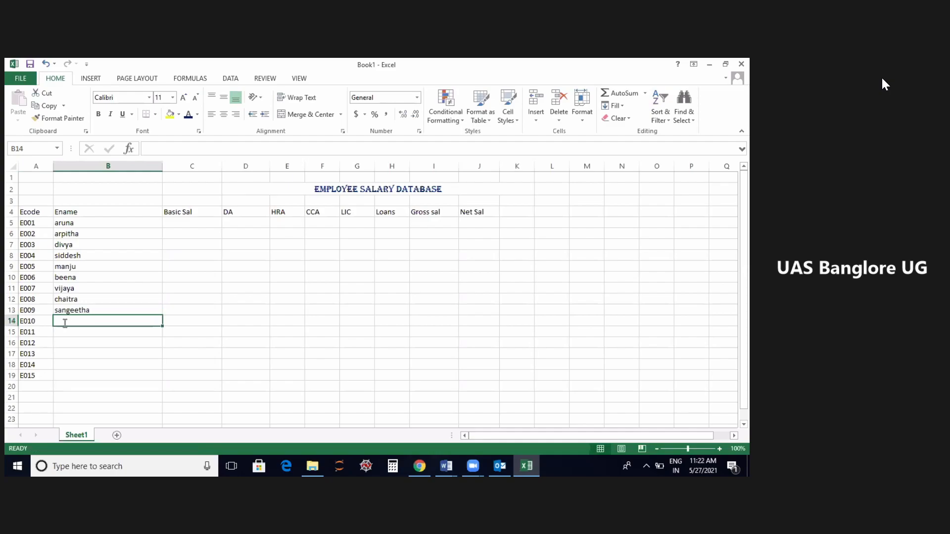
{"action": "type", "text": "raghu"}
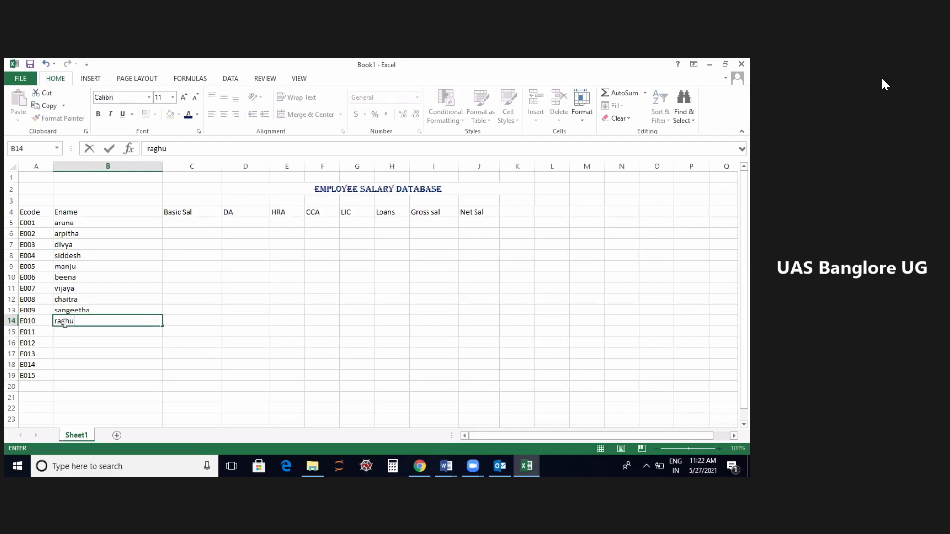
{"action": "key", "text": "Return"}
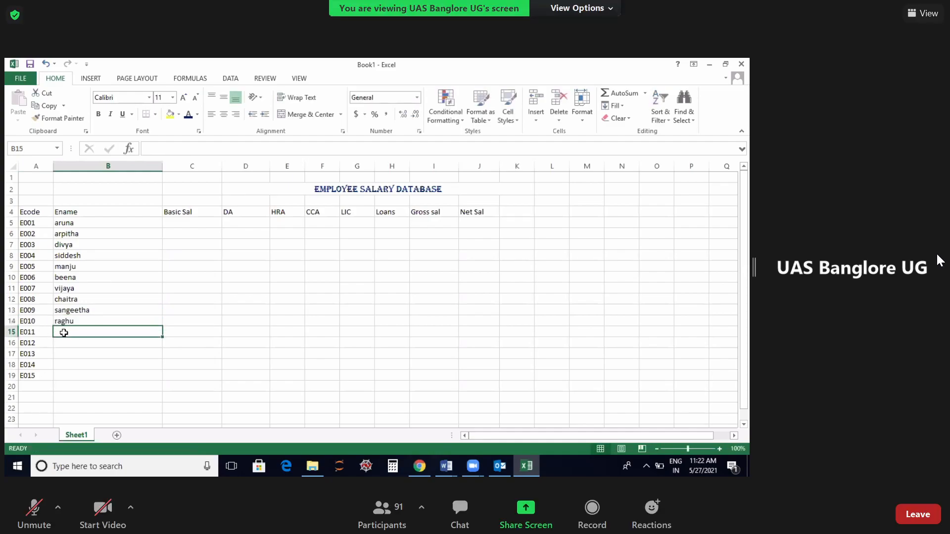
Enter the employee names for codes E011 to E013 in cells B15 to B17
{"action": "type", "text": "pavan"}
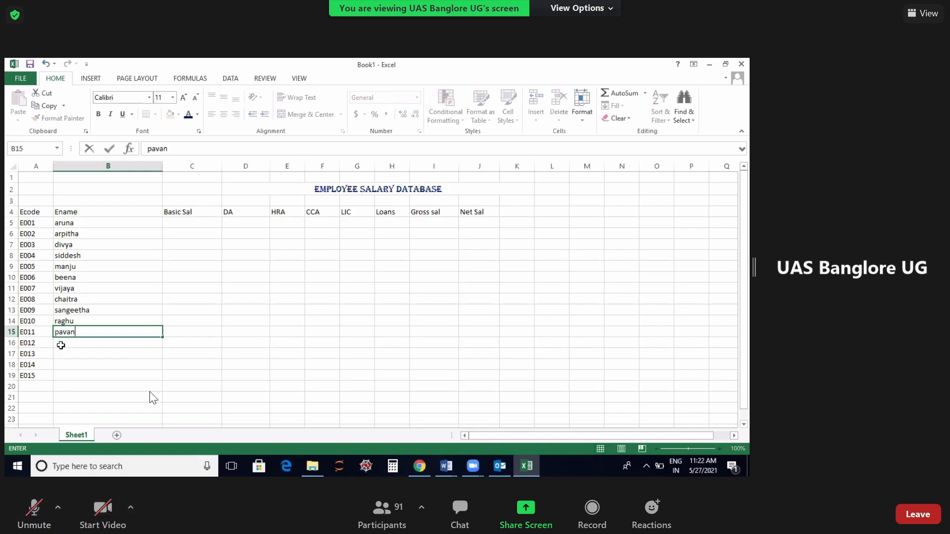
{"action": "key", "text": "Return"}
{"action": "type", "text": "ravi"}
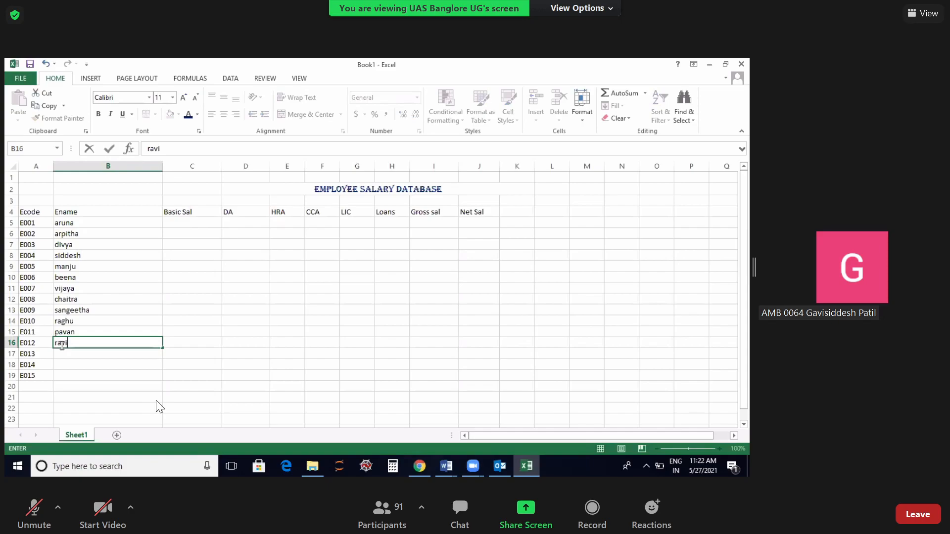
{"action": "key", "text": "Return"}
{"action": "type", "text": "gag"}
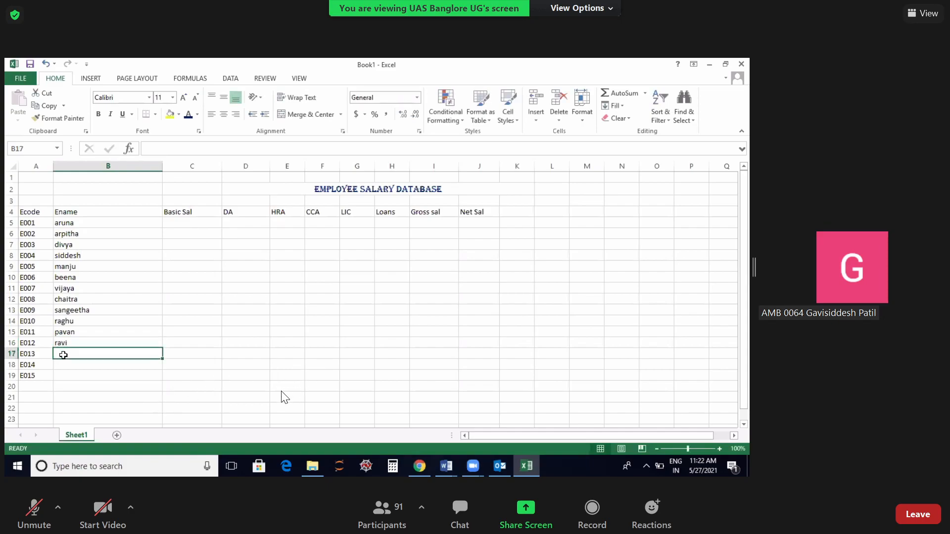
{"action": "type", "text": "an"}
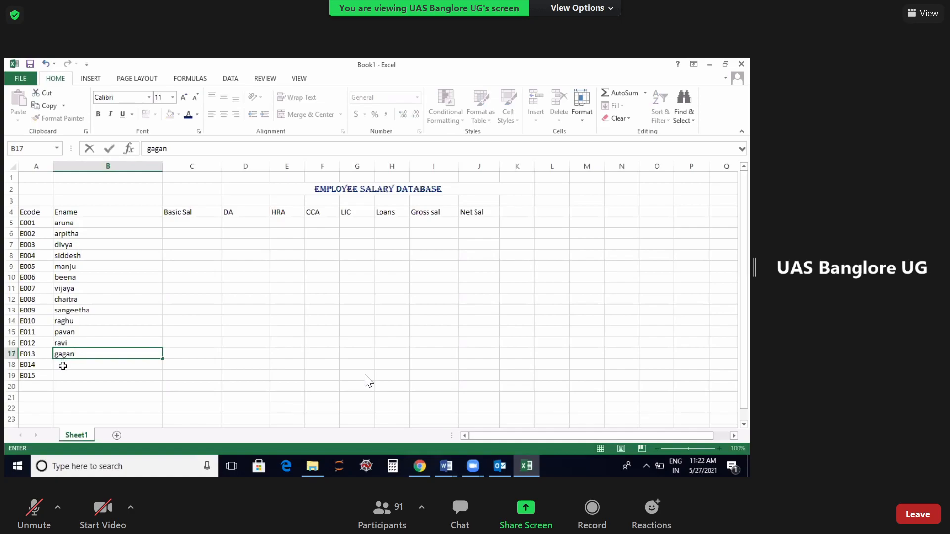
{"action": "key", "text": "Return"}
Enter the employee names for codes E014 and E015 in cells B18 and B19, and narrow column B to about half its width
{"action": "type", "text": "keen"}
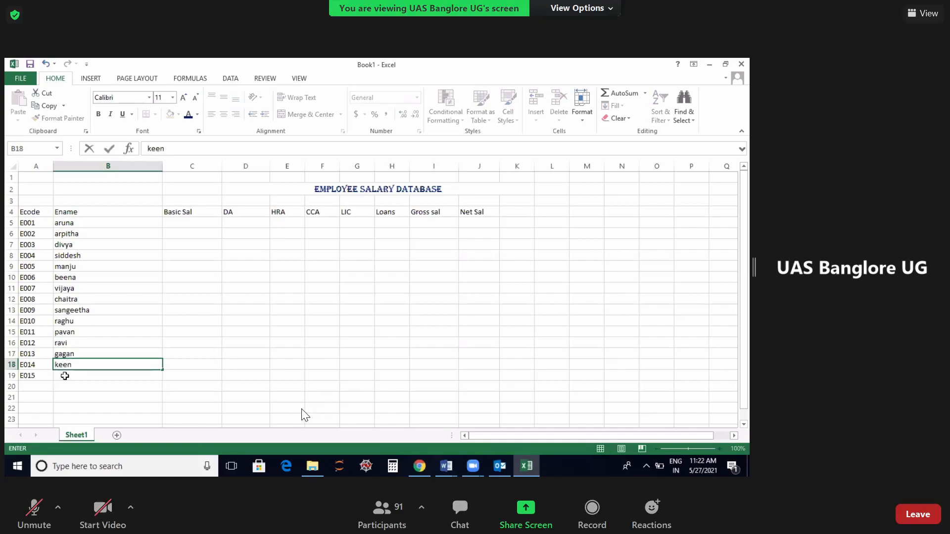
{"action": "key", "text": "Return"}
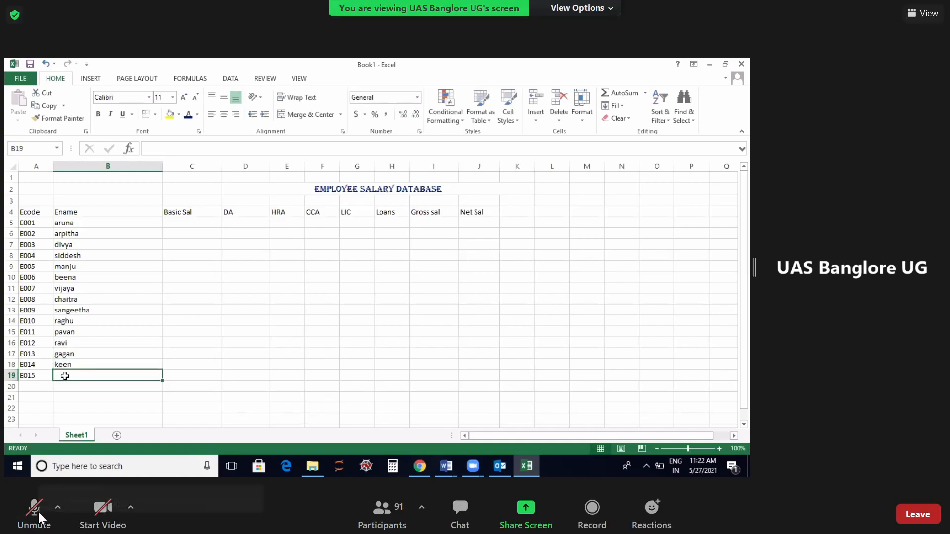
{"action": "type", "text": "bahul"}
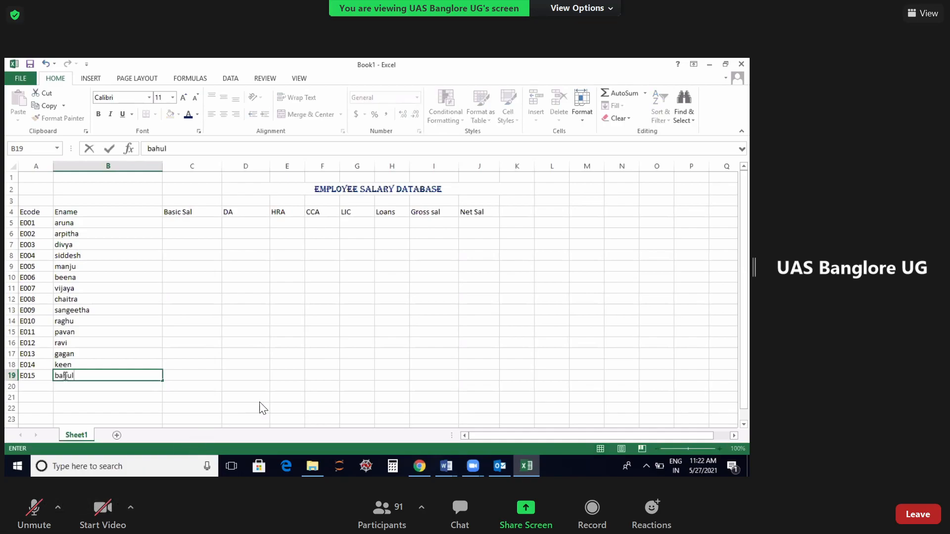
{"action": "left_click", "coordinate": [178, 221]}
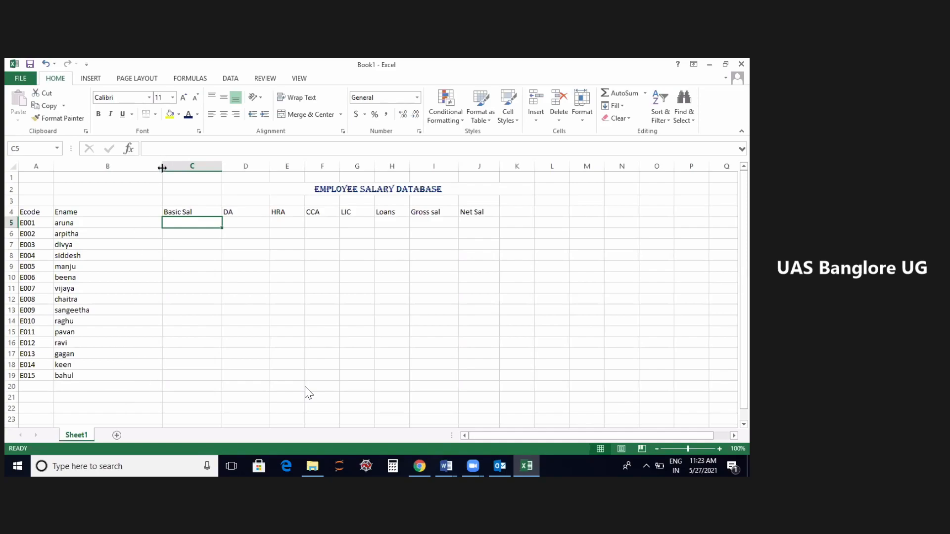
{"action": "left_click_drag", "start_coordinate": [160, 168], "coordinate": [107, 168]}
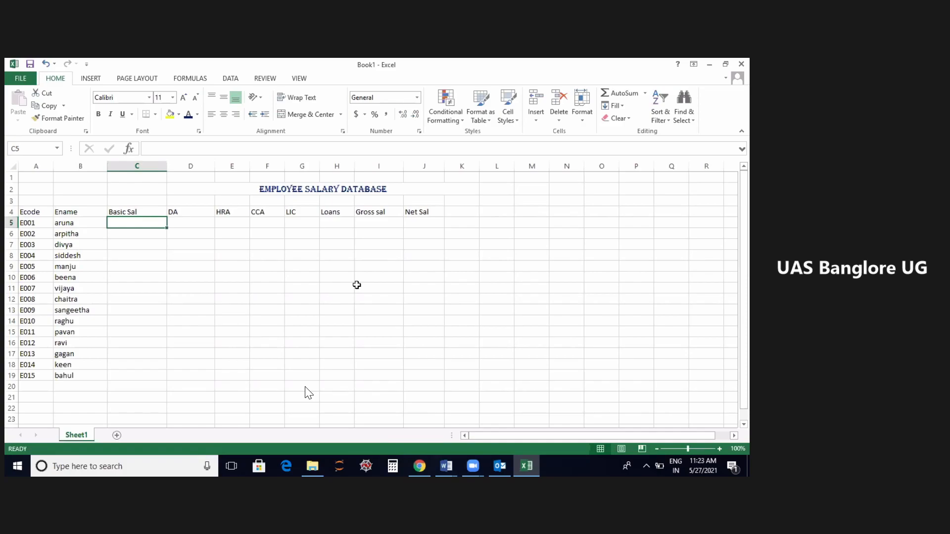
Enter the basic salaries 10000 for E001 in cell C5 and 6000 for E002 in cell C6
{"action": "type", "text": "10"}
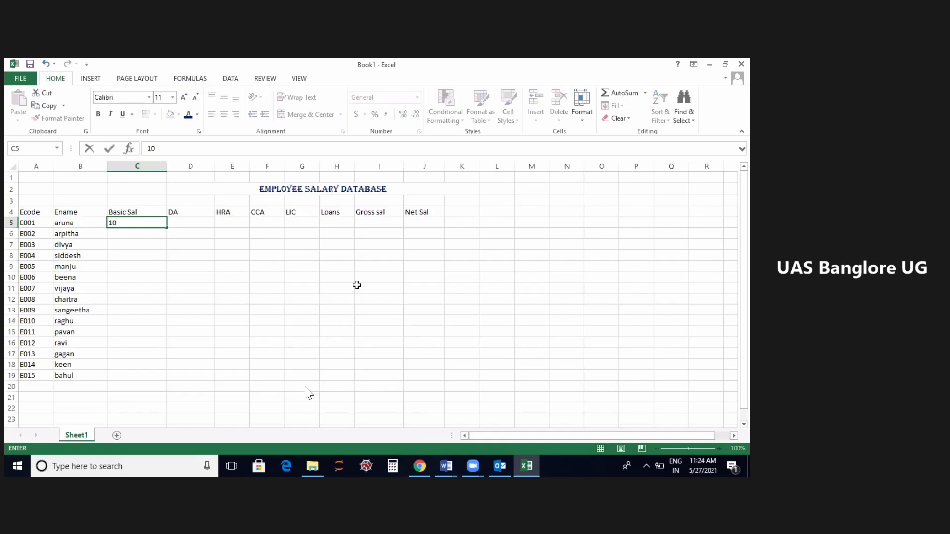
{"action": "type", "text": "000"}
{"action": "key", "text": "Return"}
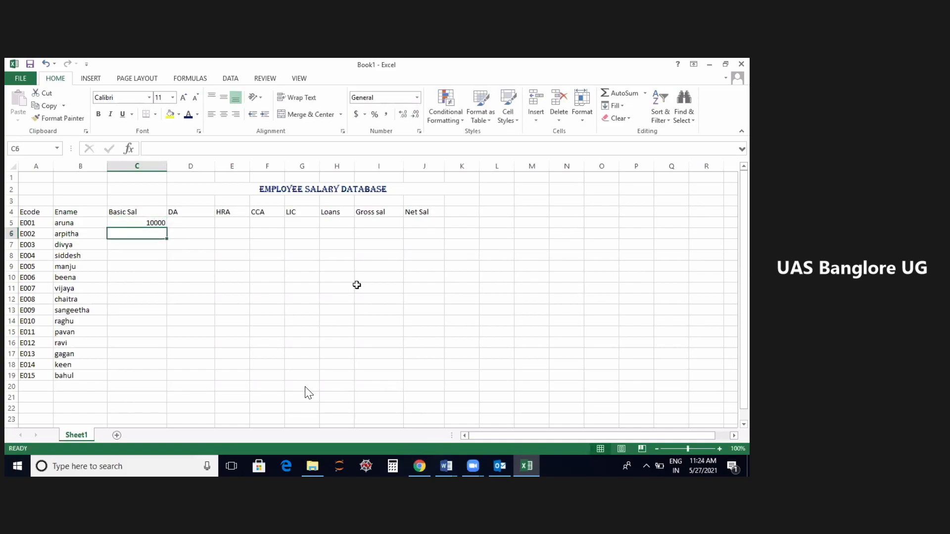
{"action": "type", "text": "60000"}
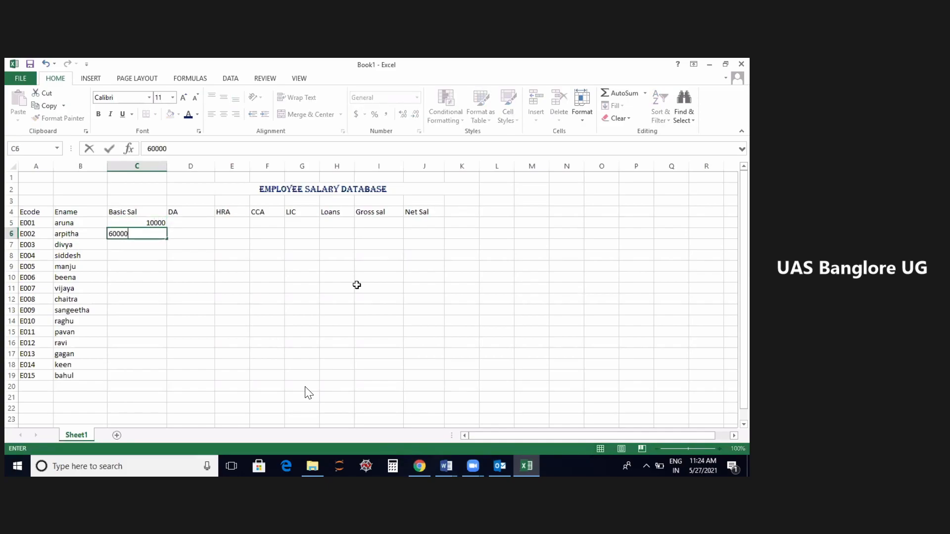
{"action": "key", "text": "BackSpace"}
{"action": "key", "text": "Return"}
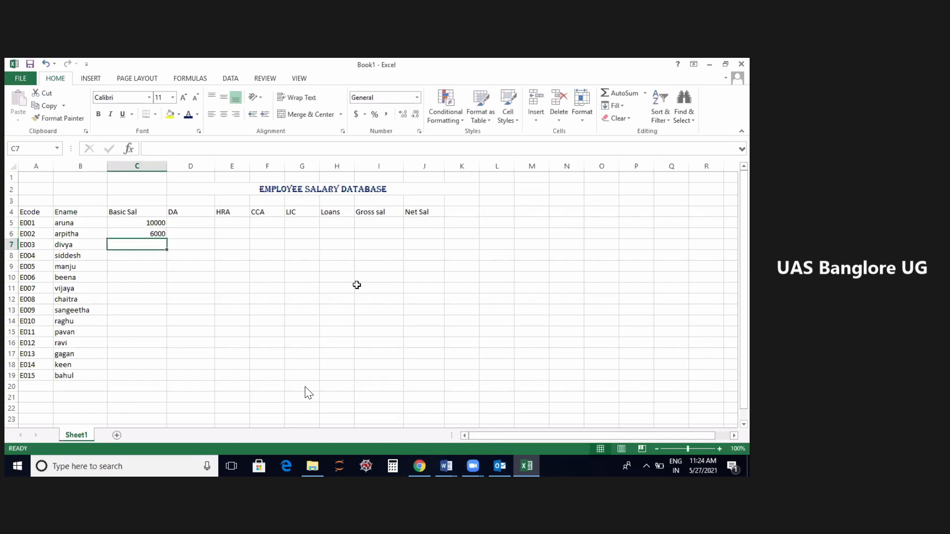
Enter the basic salaries 40000, 80000 and 4100 for E003 to E005 in cells C7 to C9
{"action": "type", "text": "40000"}
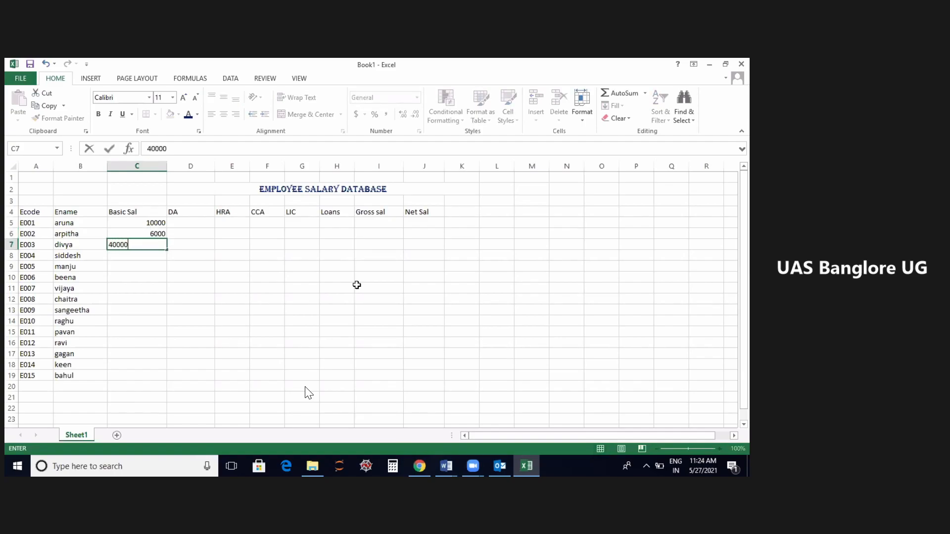
{"action": "key", "text": "Return"}
{"action": "type", "text": "80000"}
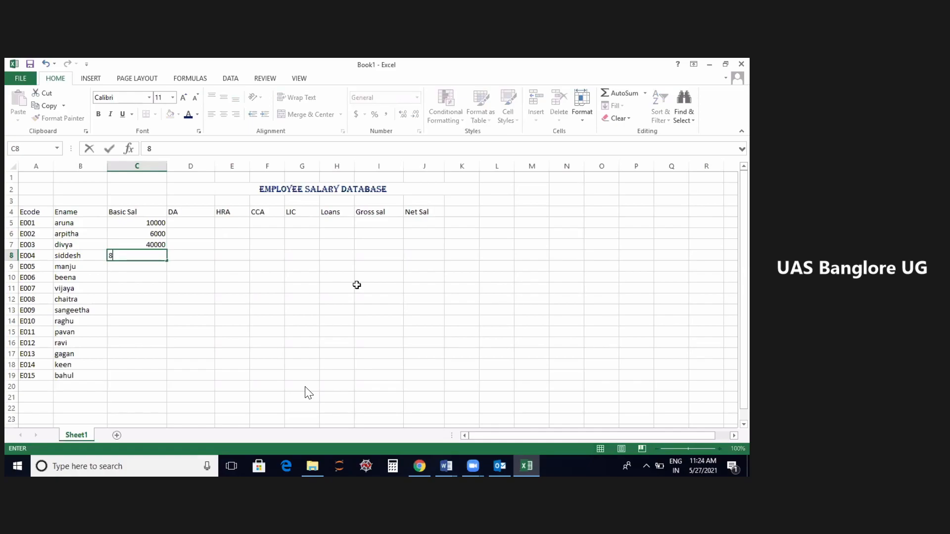
{"action": "key", "text": "Return"}
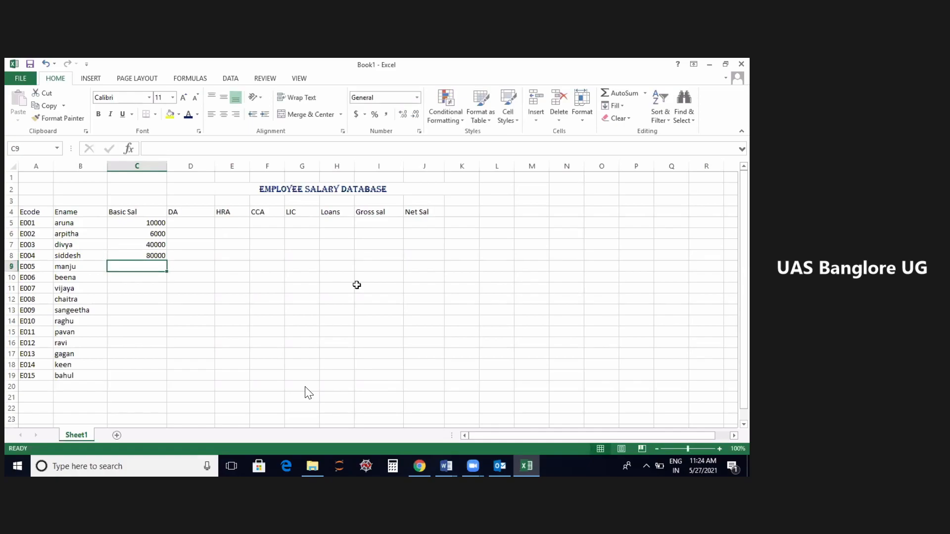
{"action": "type", "text": "4100"}
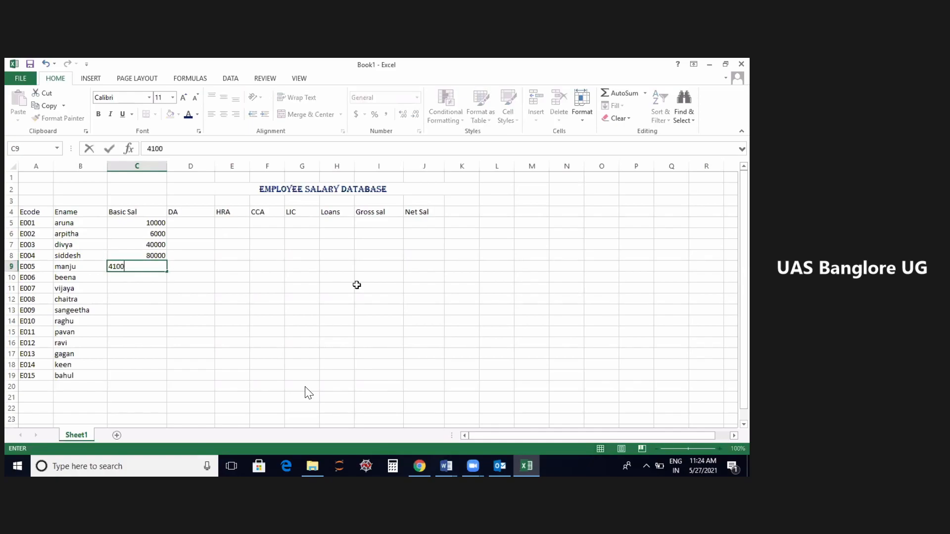
{"action": "key", "text": "Return"}
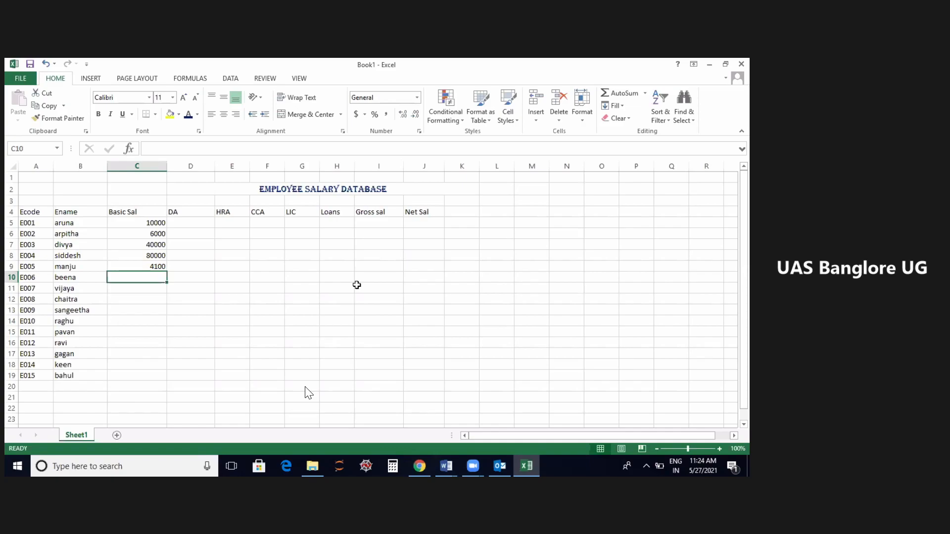
Enter the basic salaries 15000, 32000 and 15000 for E006 to E008 in cells C10 to C12
{"action": "type", "text": "150"}
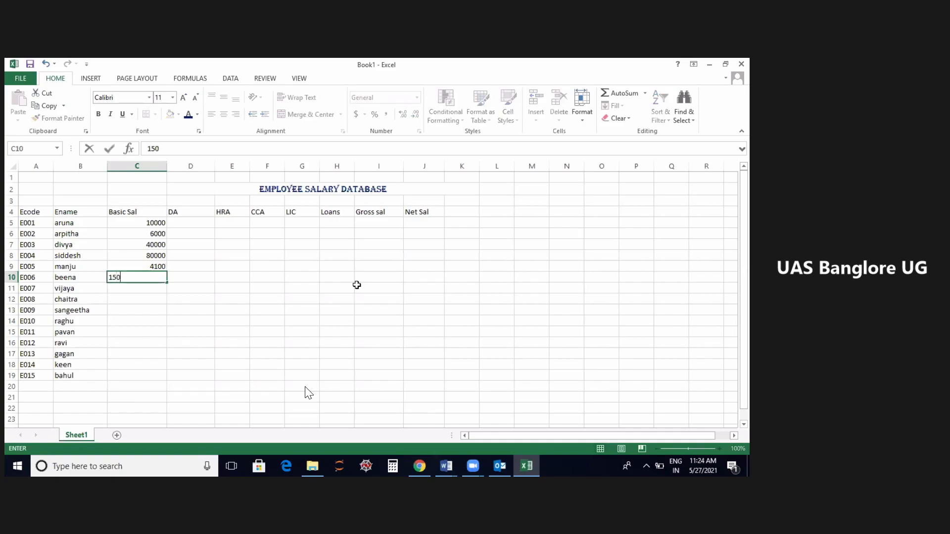
{"action": "type", "text": "00"}
{"action": "key", "text": "Return"}
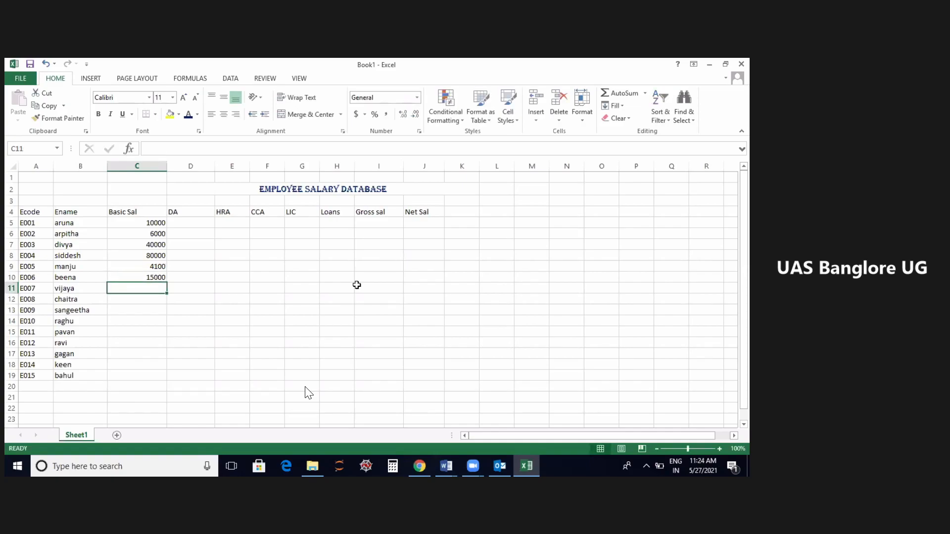
{"action": "type", "text": "32000"}
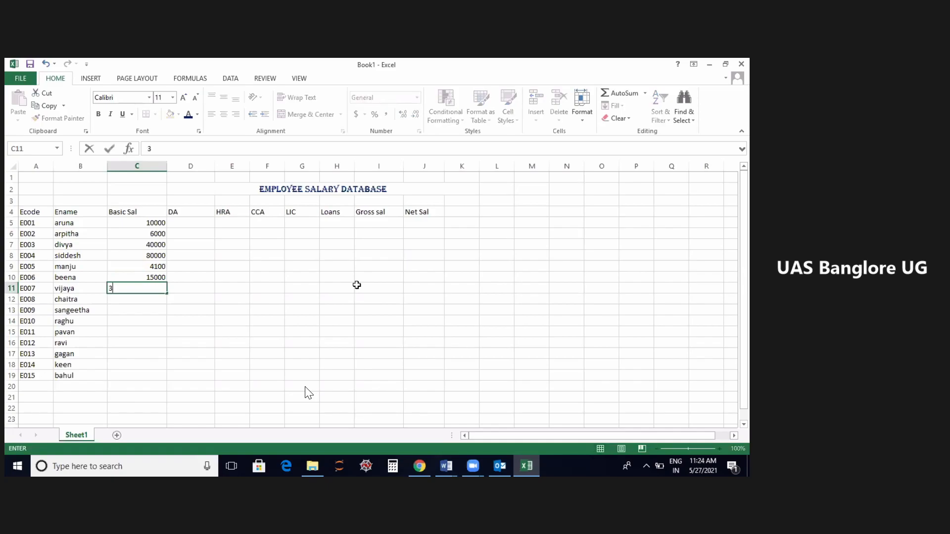
{"action": "key", "text": "Return"}
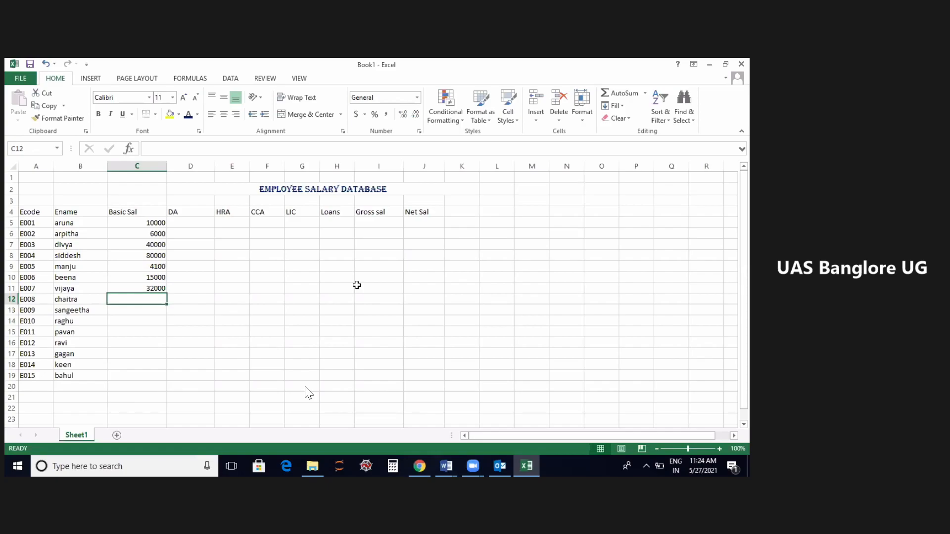
{"action": "type", "text": "15000"}
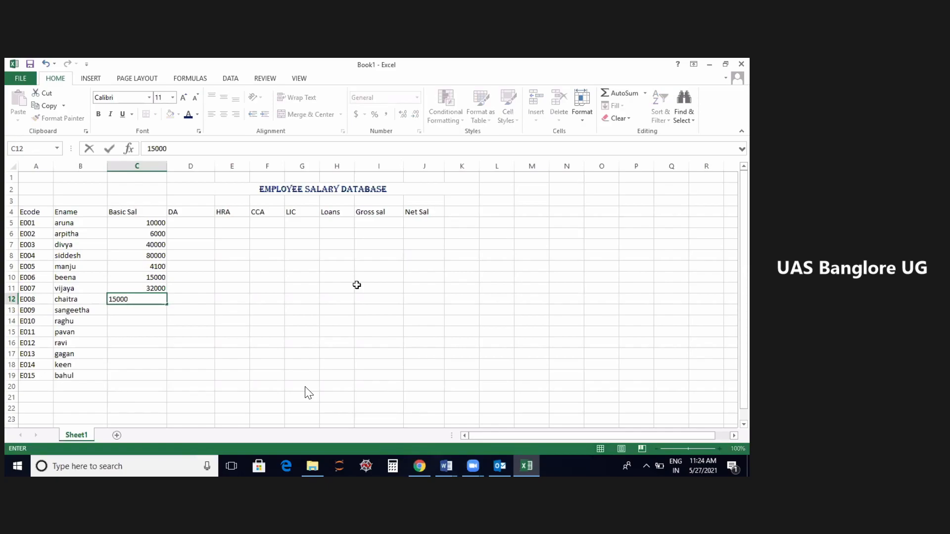
{"action": "key", "text": "Return"}
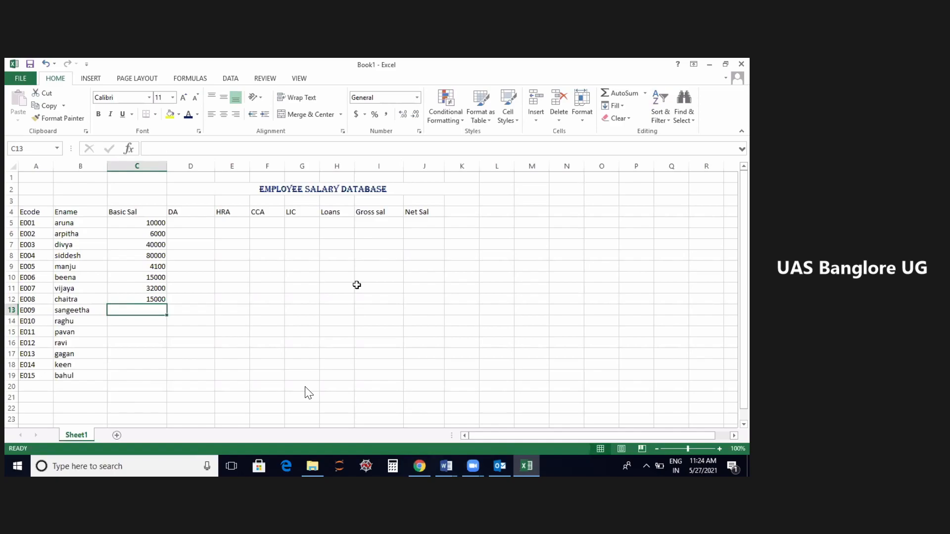
Enter the basic salaries 40000 for E009 in cell C13 and 10000 for E010 in cell C14
{"action": "type", "text": "40000"}
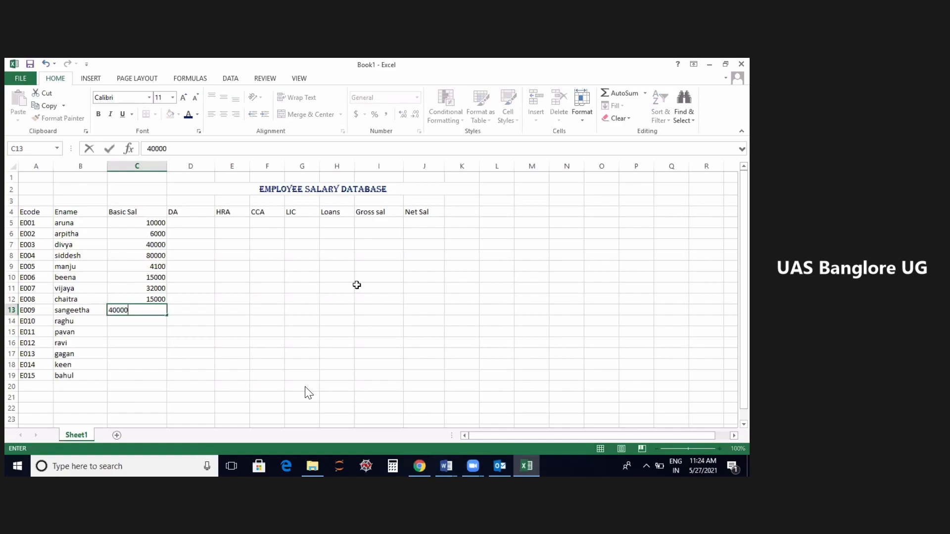
{"action": "key", "text": "Return"}
{"action": "type", "text": "10"}
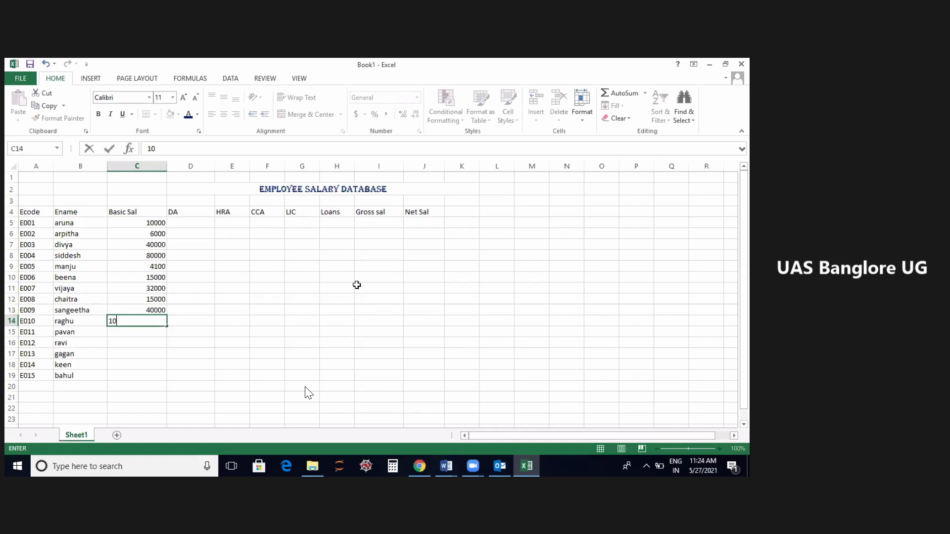
{"action": "type", "text": "000"}
{"action": "key", "text": "Return"}
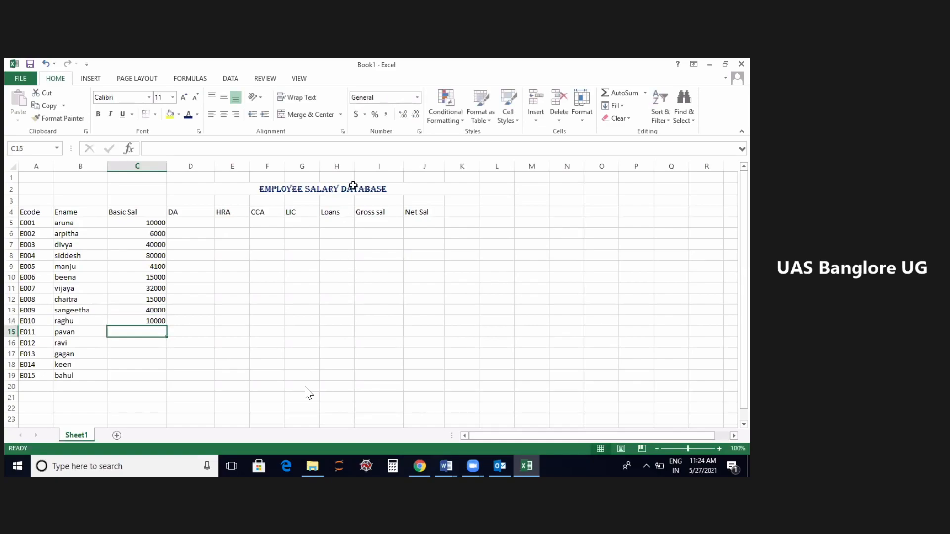
Copy the basic salaries in C5:C9 into cells C15:C19 for employees E011 to E015
{"action": "left_click_drag", "start_coordinate": [141, 221], "coordinate": [158, 263]}
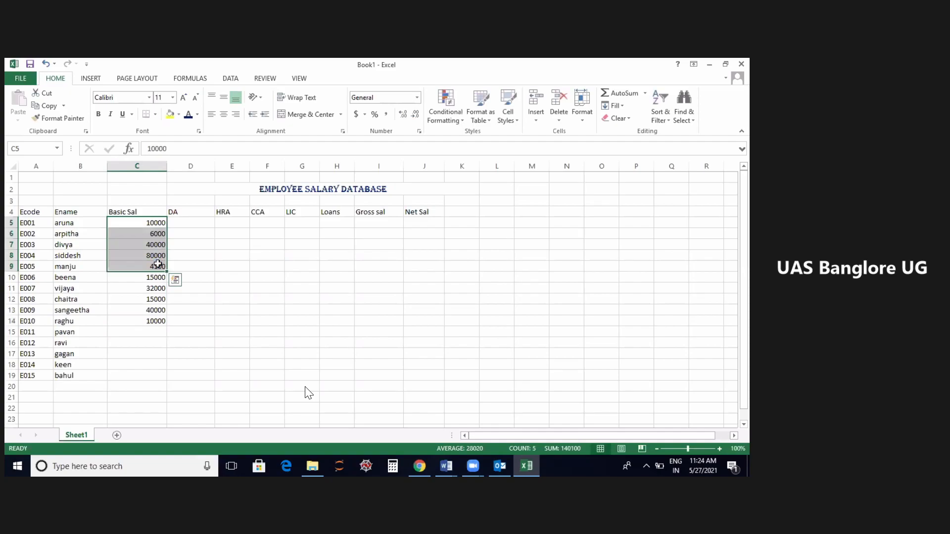
{"action": "key", "text": "ctrl+c"}
{"action": "left_click_drag", "start_coordinate": [120, 329], "coordinate": [142, 374]}
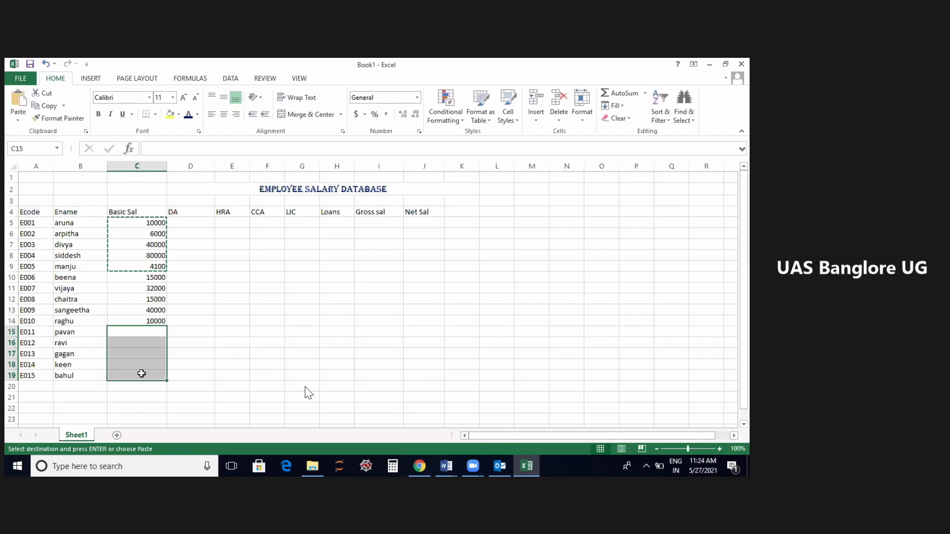
{"action": "key", "text": "ctrl+v"}
{"action": "left_click", "coordinate": [259, 350]}
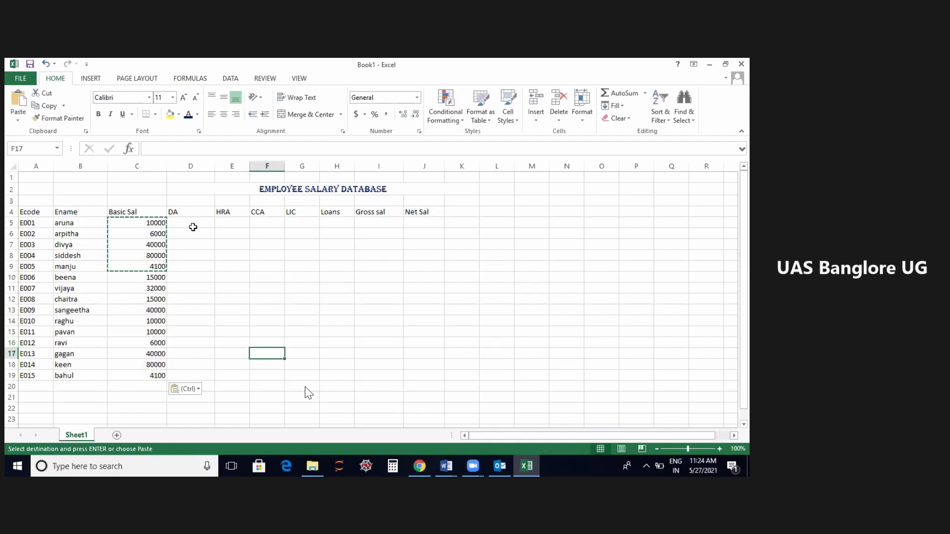
{"action": "left_click", "coordinate": [192, 227]}
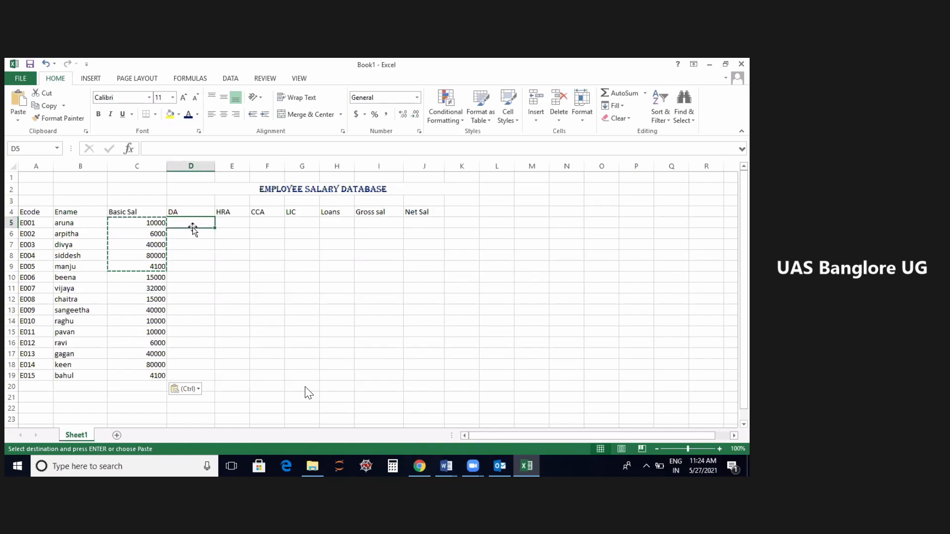
{"action": "left_click", "coordinate": [206, 241]}
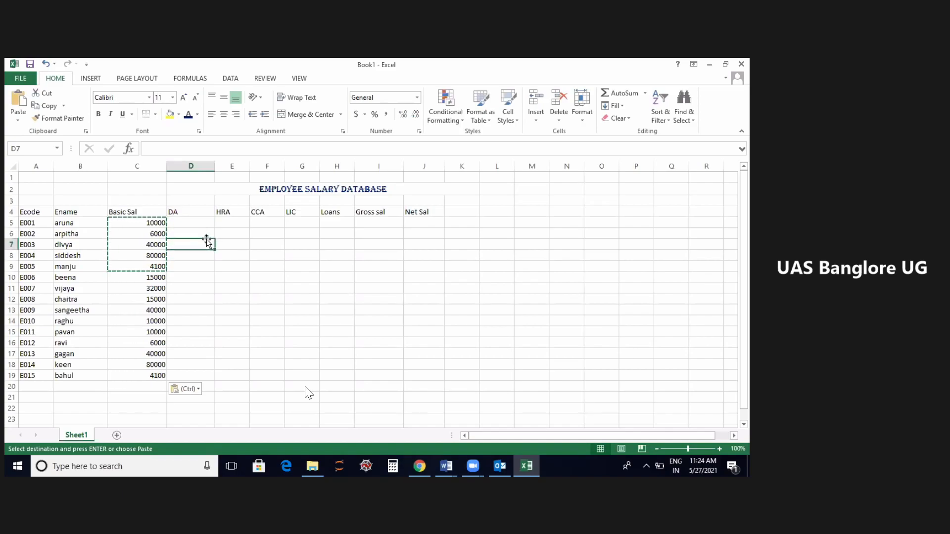
{"action": "left_click", "coordinate": [203, 222]}
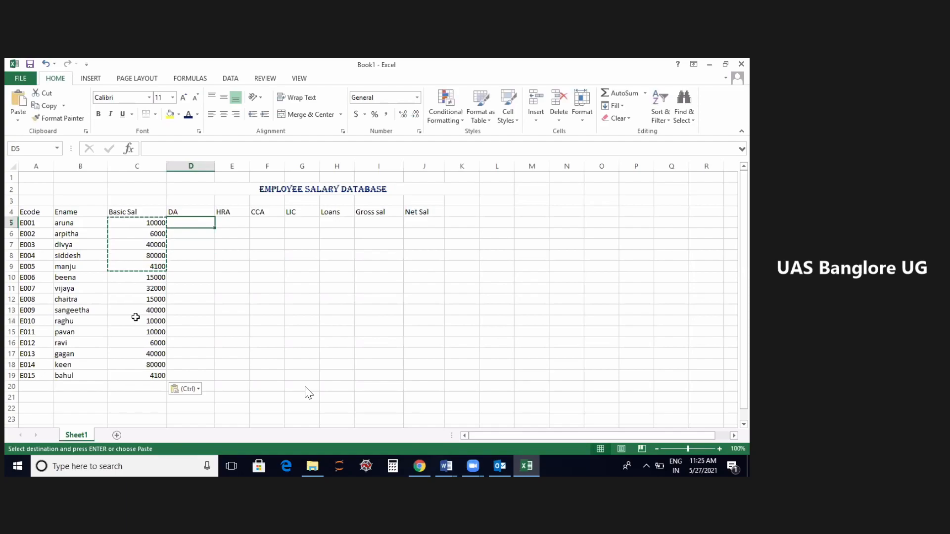
{"action": "left_click", "coordinate": [135, 317]}
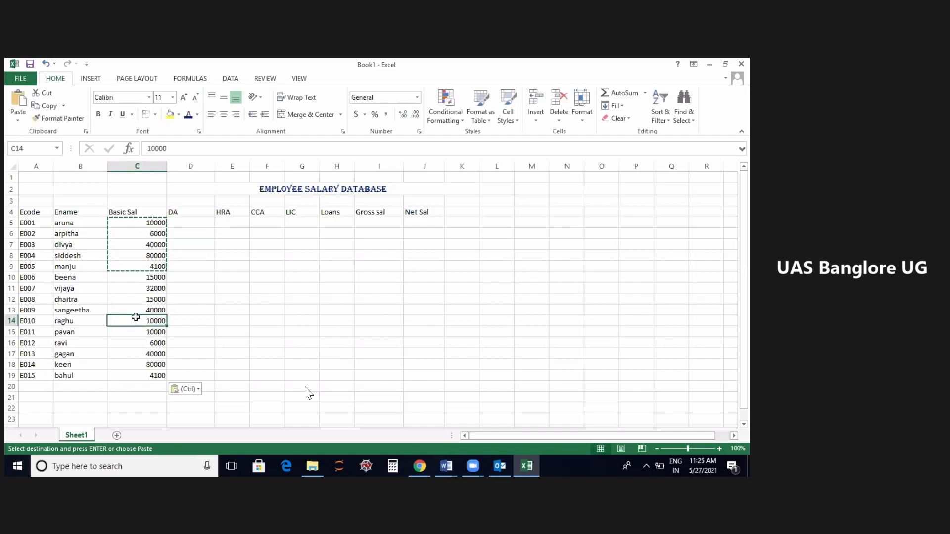
{"action": "left_click", "coordinate": [202, 231]}
{"action": "left_click", "coordinate": [201, 219]}
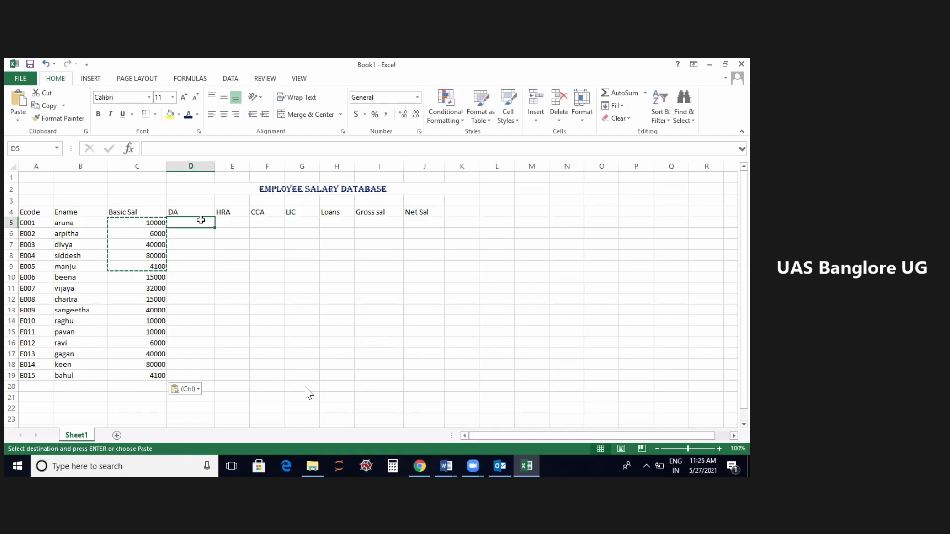
Calculate the DA for E001 in cell D5 as 50% of the basic salary with the formula =C5*0.50
{"action": "double_click", "coordinate": [267, 277]}
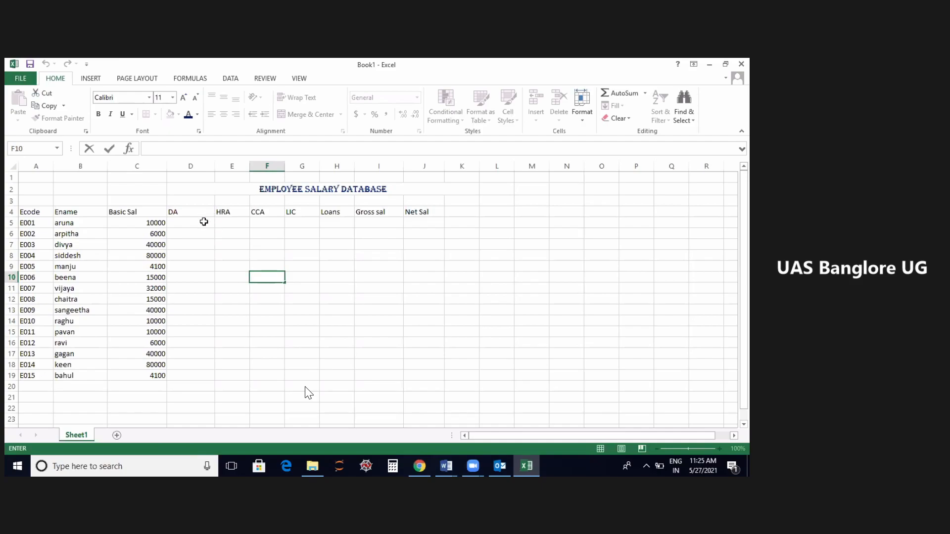
{"action": "left_click", "coordinate": [201, 223]}
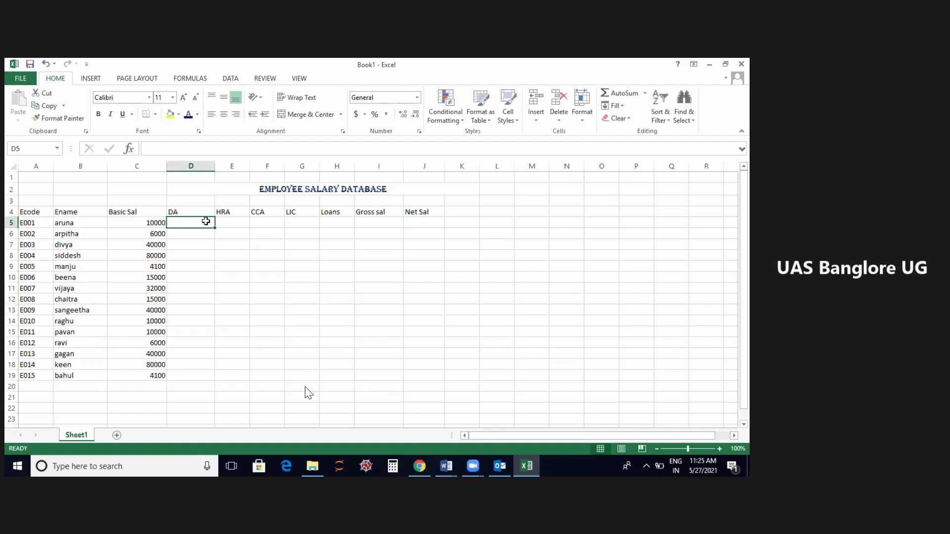
{"action": "type", "text": "="}
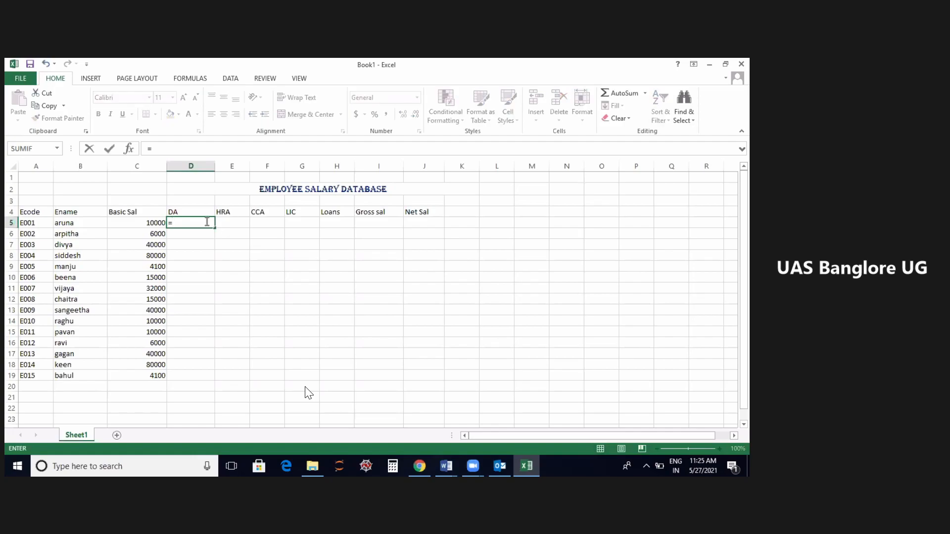
{"action": "left_click", "coordinate": [154, 224]}
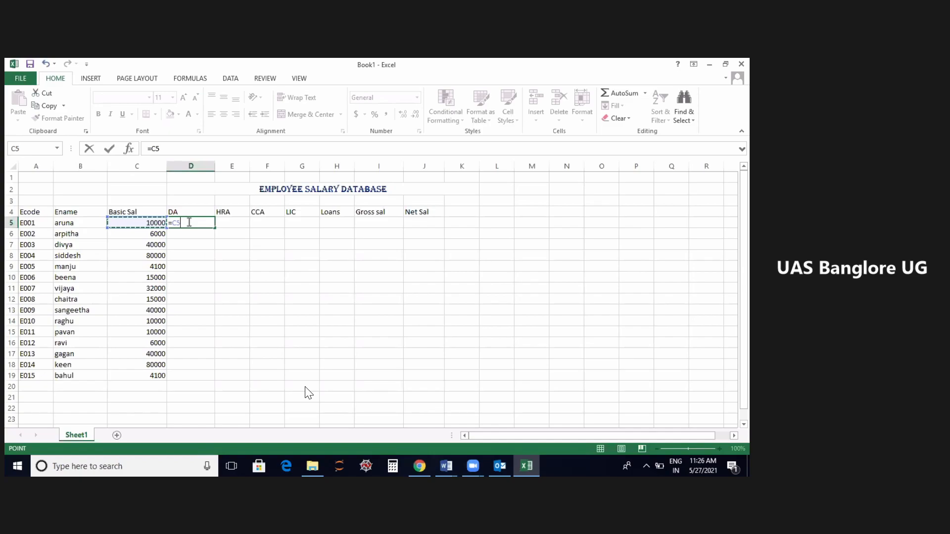
{"action": "type", "text": "*0.50"}
{"action": "key", "text": "Return"}
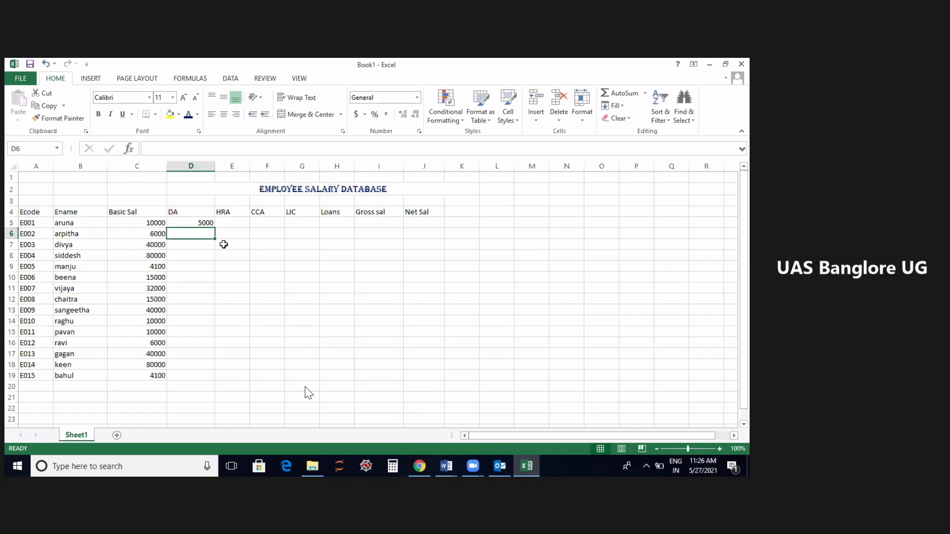
Fill the DA formula from D5 down to D19 and check the copied formulas in several cells
{"action": "left_click", "coordinate": [175, 222]}
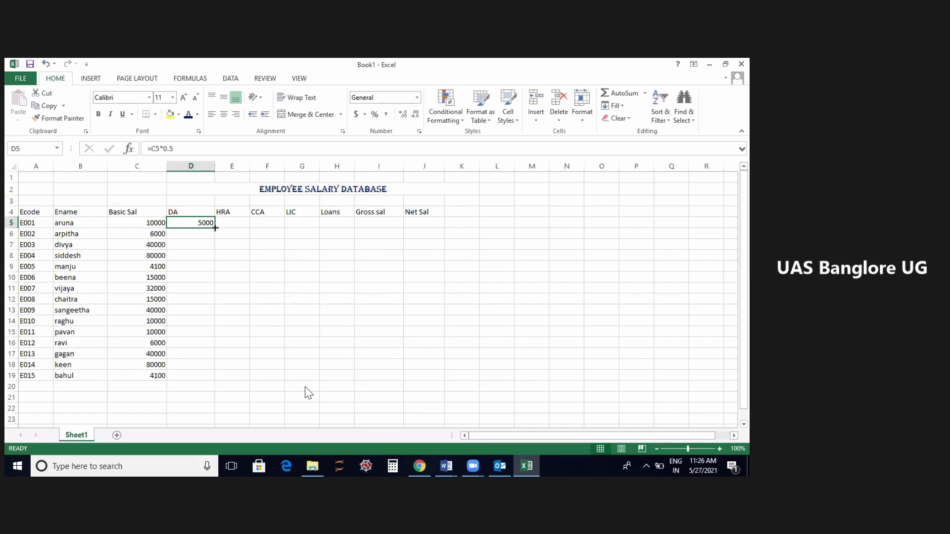
{"action": "left_click_drag", "start_coordinate": [215, 227], "coordinate": [214, 379]}
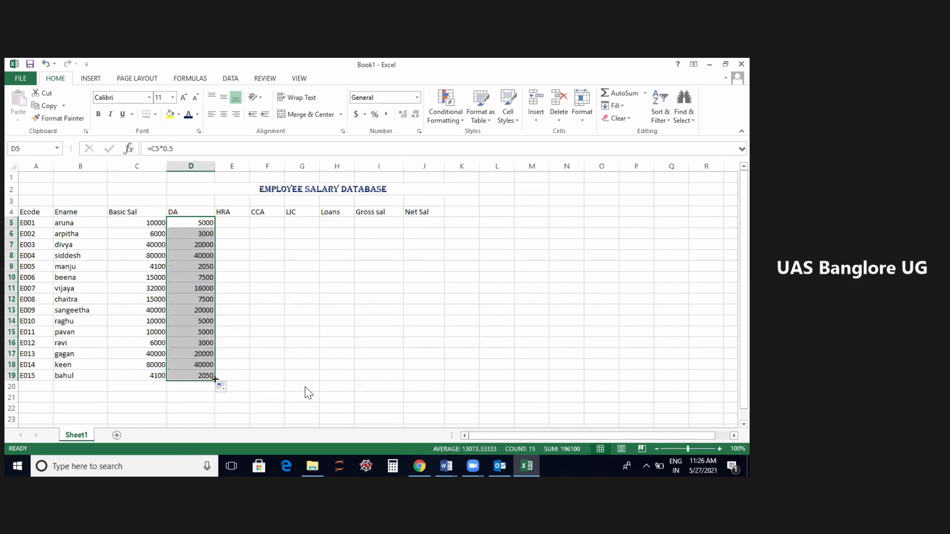
{"action": "left_click", "coordinate": [195, 245]}
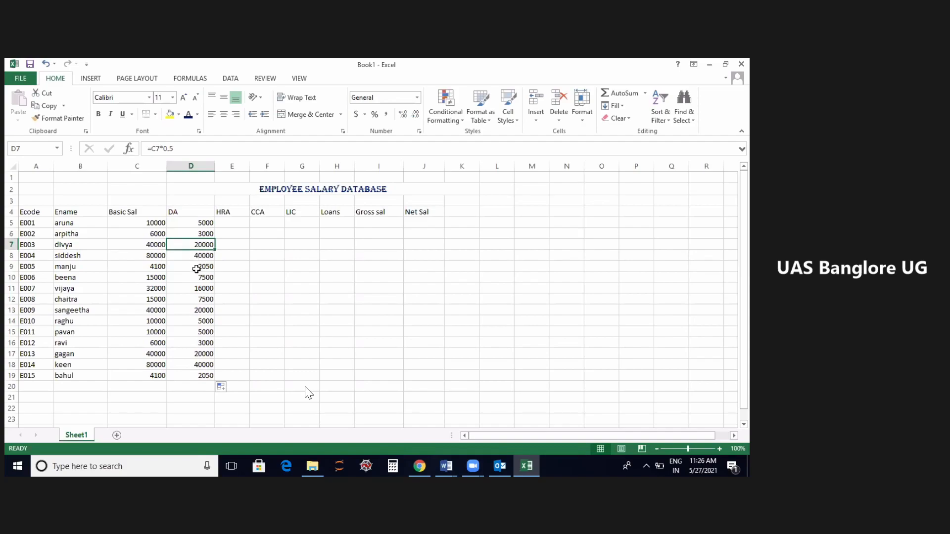
{"action": "left_click", "coordinate": [197, 268]}
{"action": "left_click", "coordinate": [198, 291]}
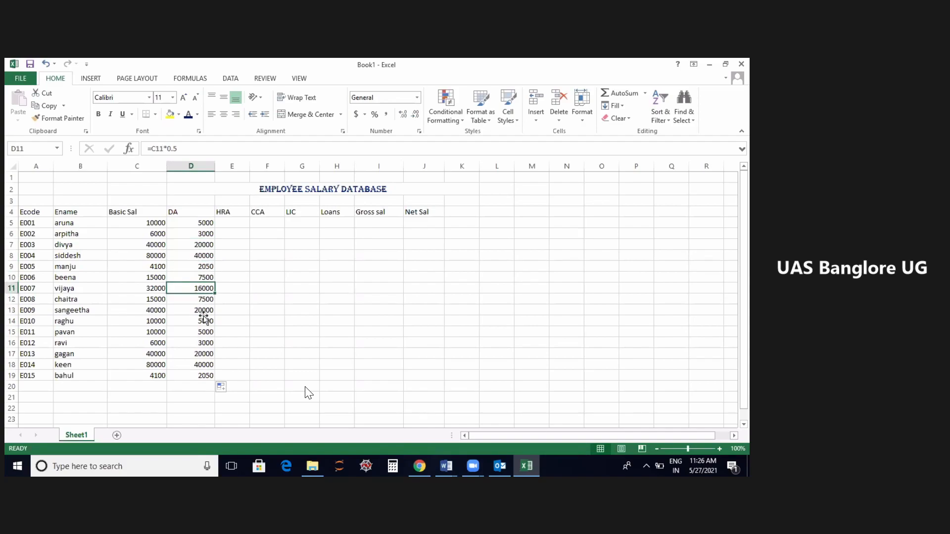
{"action": "left_click", "coordinate": [203, 312]}
{"action": "left_click", "coordinate": [203, 331]}
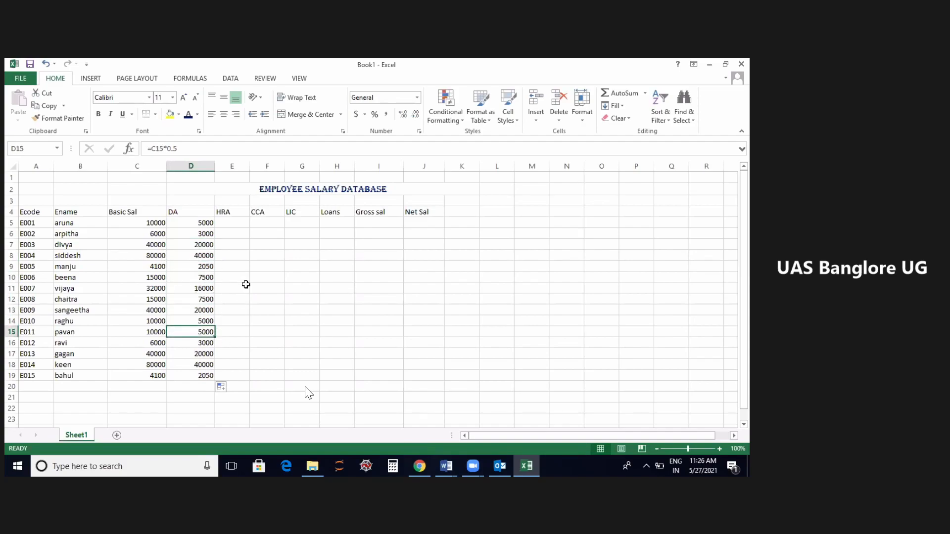
Calculate the HRA in cell E5 with the formula =C5*0.07 and fill it down to E19
{"action": "left_click", "coordinate": [225, 221]}
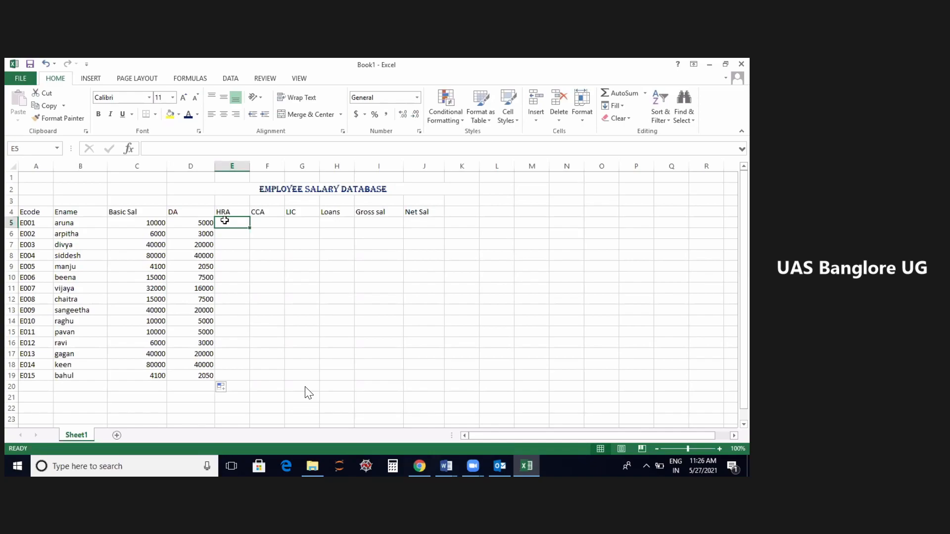
{"action": "type", "text": "="}
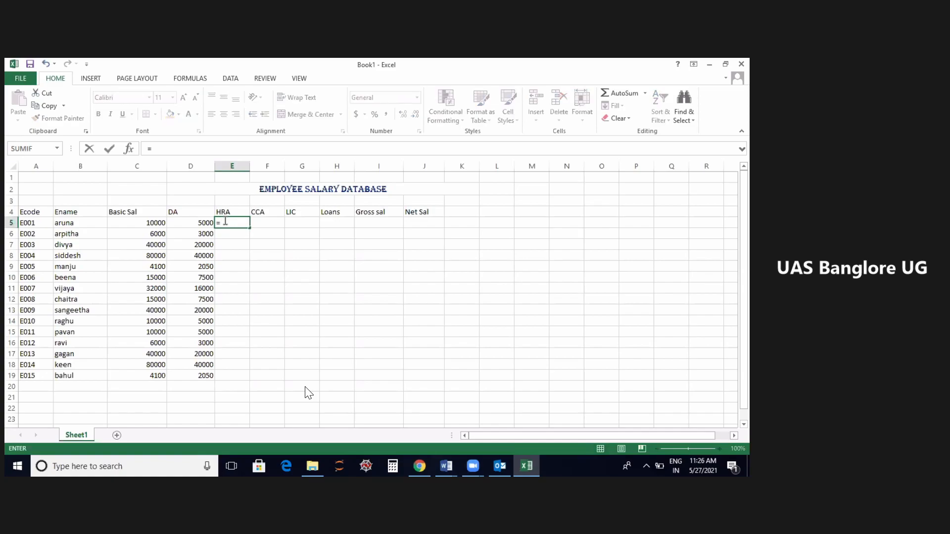
{"action": "left_click", "coordinate": [147, 221]}
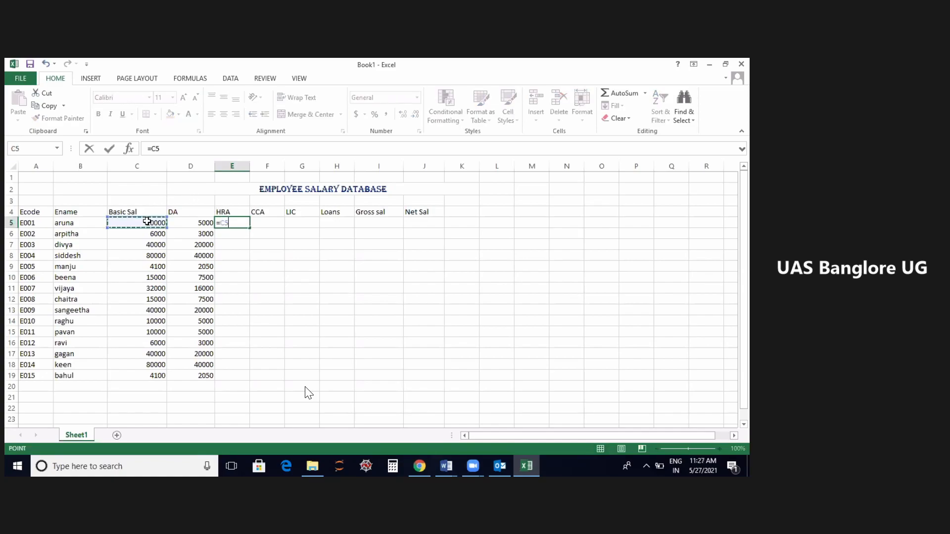
{"action": "type", "text": "*0.07"}
{"action": "key", "text": "ctrl+Return"}
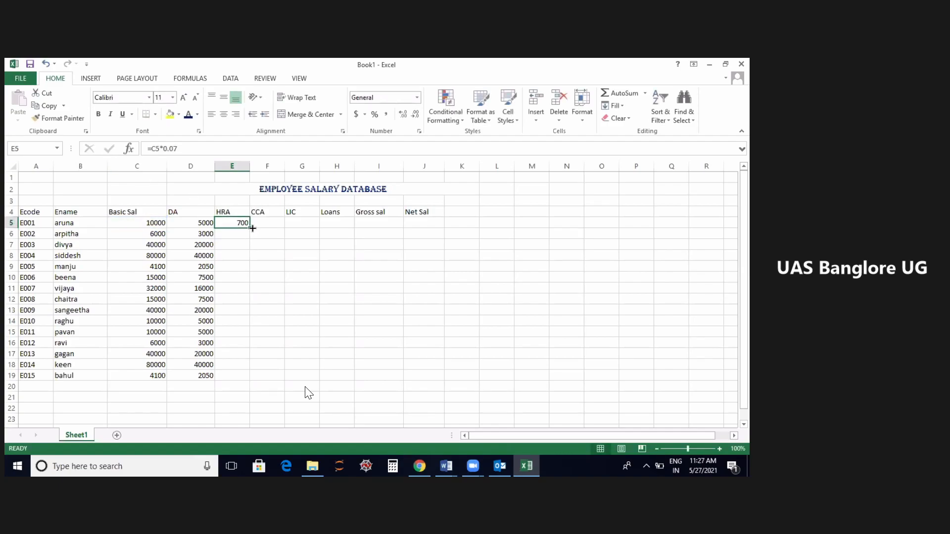
{"action": "left_click_drag", "start_coordinate": [249, 227], "coordinate": [254, 380]}
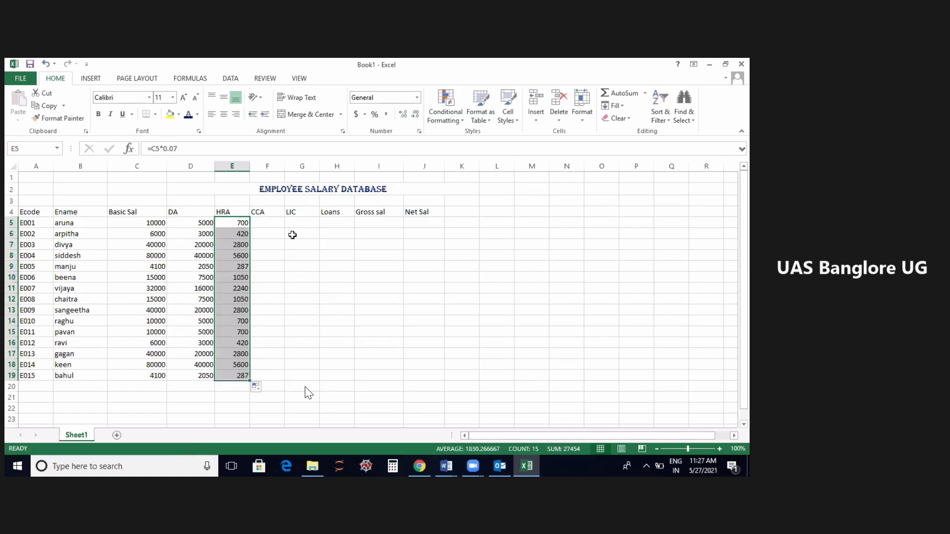
Enter a CCA of 600 in cell F5 and fill it down to F19
{"action": "left_click", "coordinate": [276, 222]}
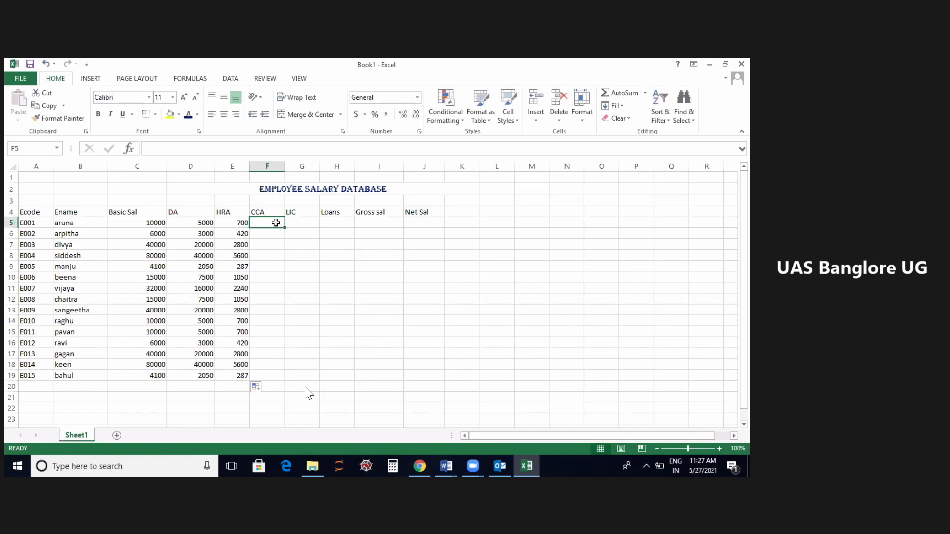
{"action": "type", "text": "600"}
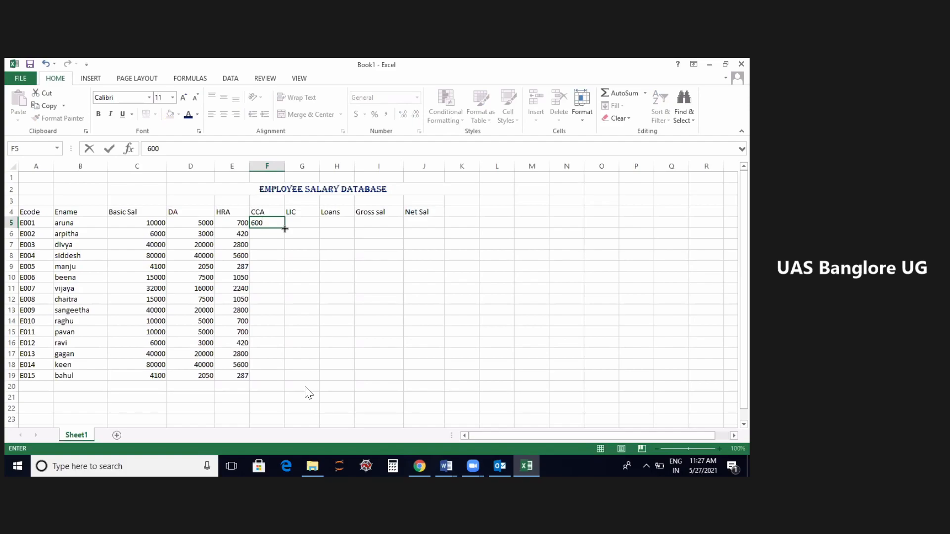
{"action": "left_click_drag", "start_coordinate": [284, 229], "coordinate": [292, 381]}
{"action": "left_click", "coordinate": [270, 222]}
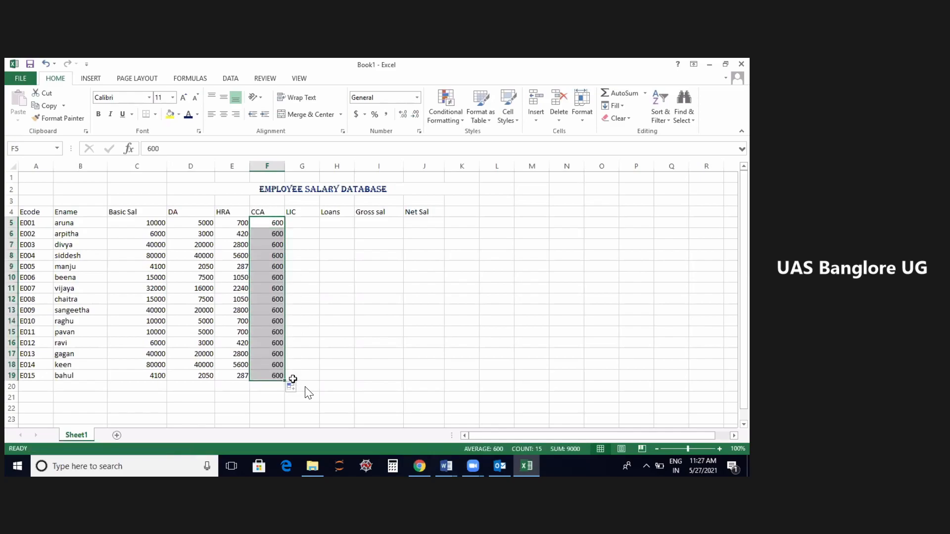
Enter the LIC amounts 3000 for E001 in G5, 6000 for E004 in G8 and 4500 for E008 in G12
{"action": "left_click", "coordinate": [300, 223]}
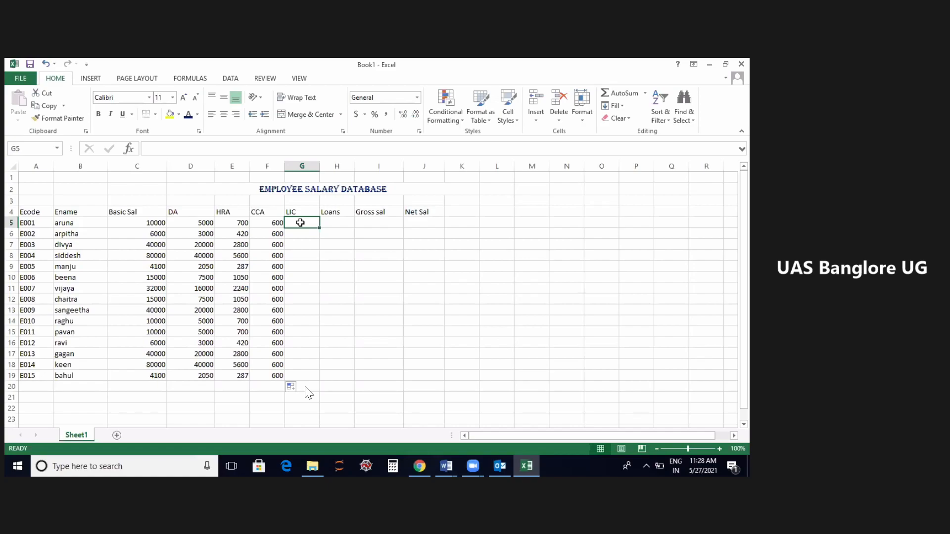
{"action": "type", "text": "3000"}
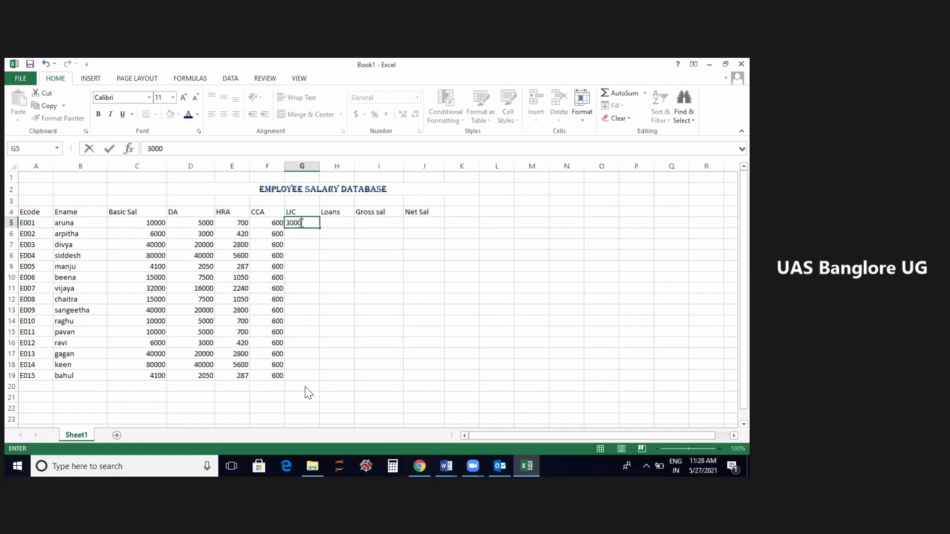
{"action": "left_click", "coordinate": [299, 256]}
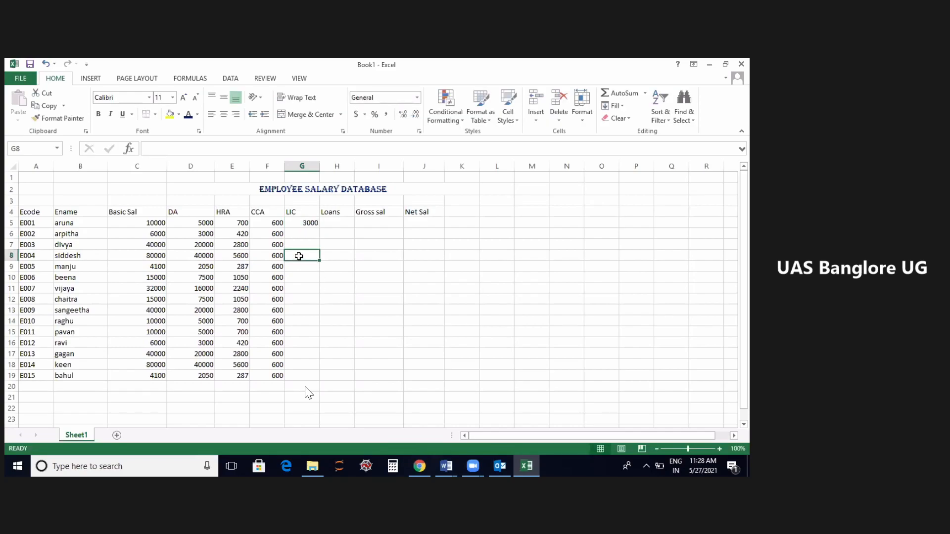
{"action": "type", "text": "1"}
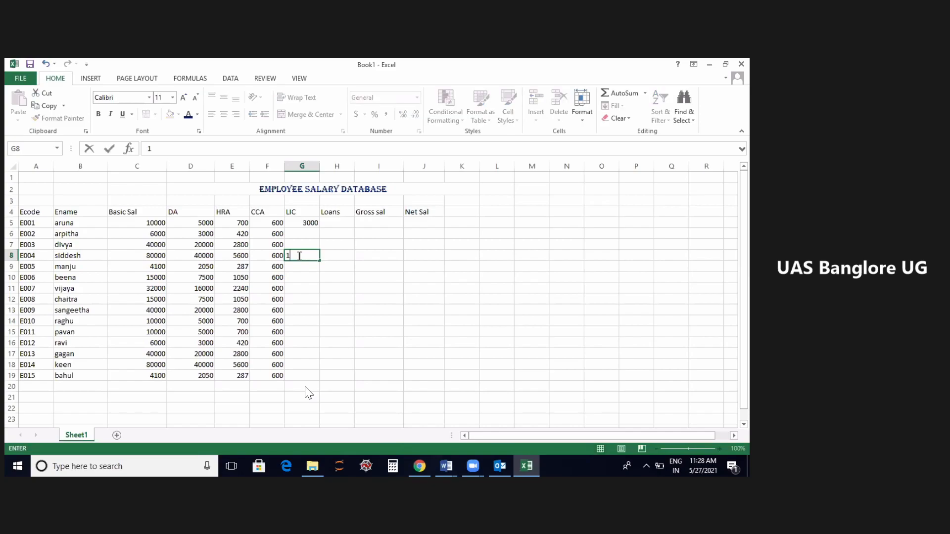
{"action": "key", "text": "BackSpace"}
{"action": "type", "text": "6000"}
{"action": "left_click", "coordinate": [305, 298]}
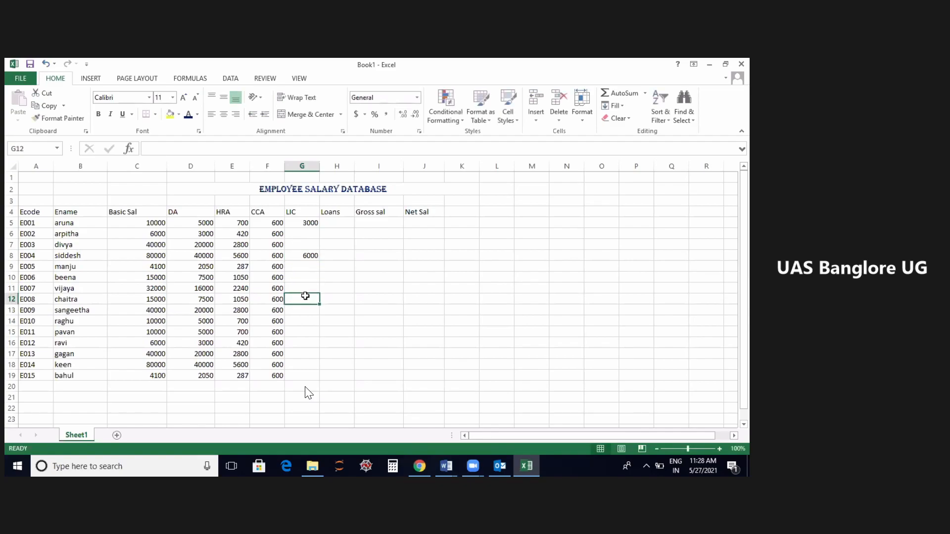
{"action": "type", "text": "45000"}
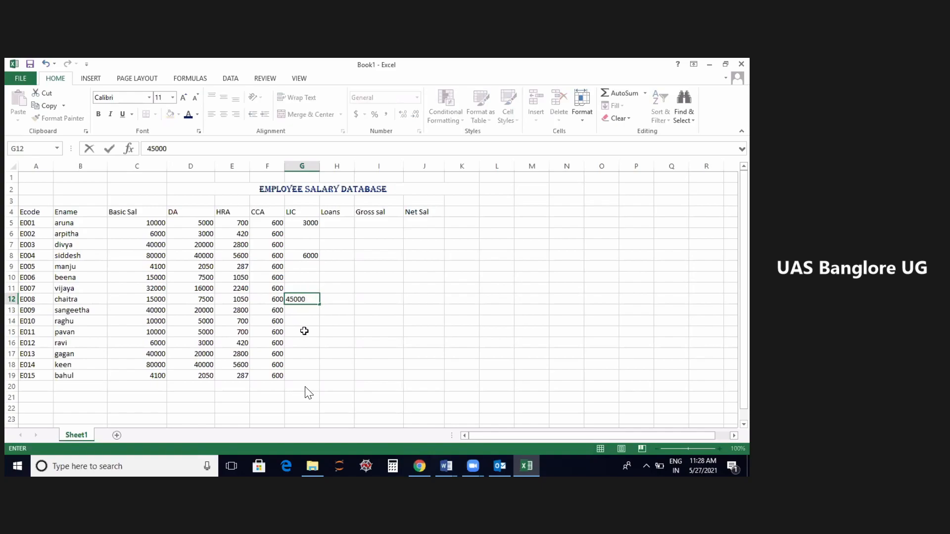
{"action": "key", "text": "BackSpace"}
{"action": "key", "text": "Return"}
Enter the LIC amounts 2500 for E011 in G15, 3000 for E013 in G17 and 10500 for E014 in G18
{"action": "left_click", "coordinate": [296, 334]}
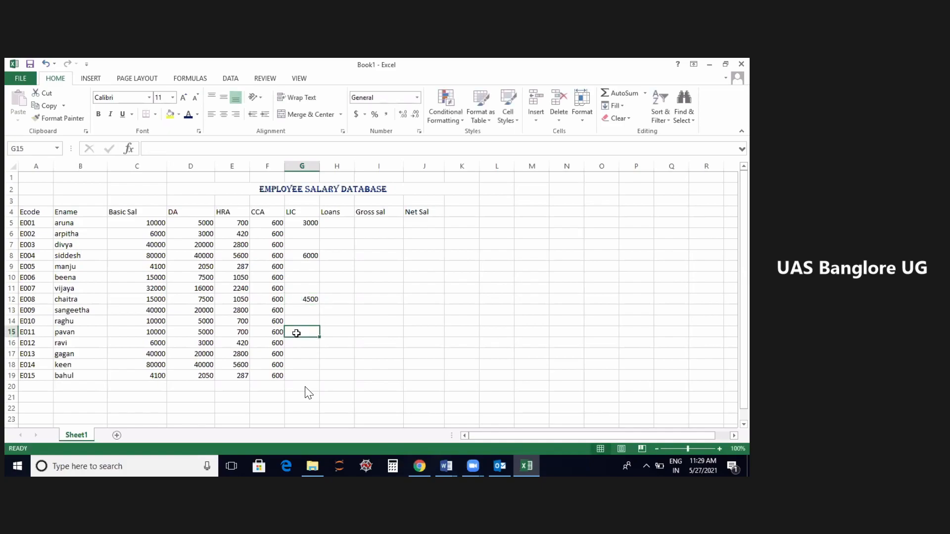
{"action": "type", "text": "2"}
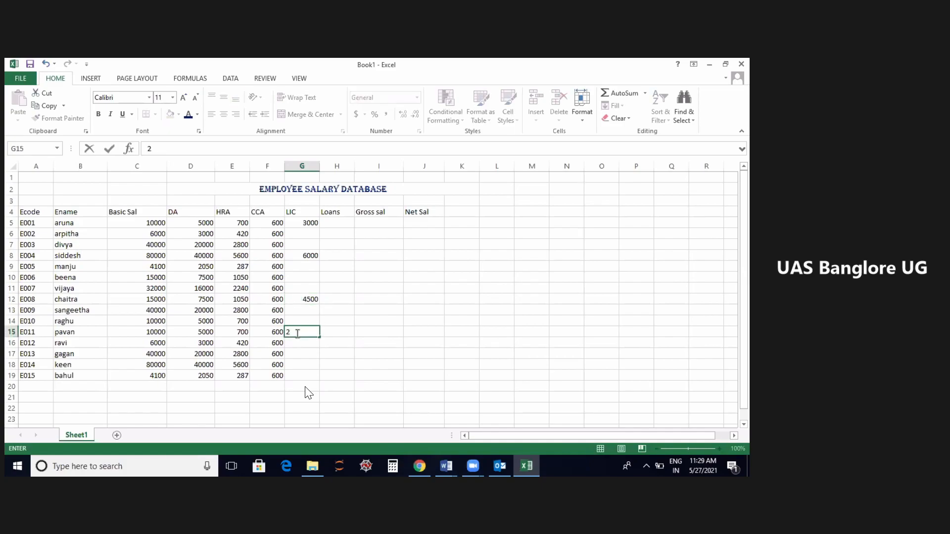
{"action": "type", "text": "500"}
{"action": "left_click", "coordinate": [301, 356]}
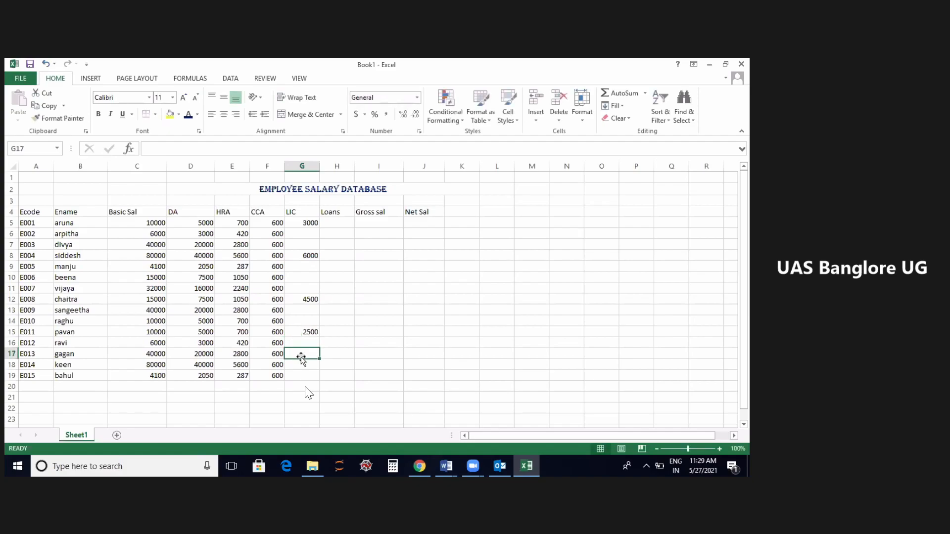
{"action": "type", "text": "3000"}
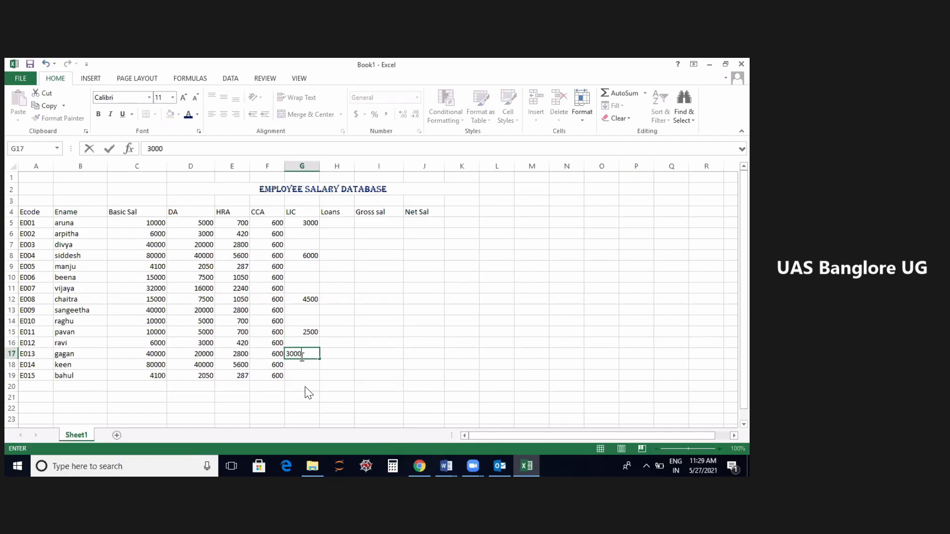
{"action": "left_click", "coordinate": [298, 369]}
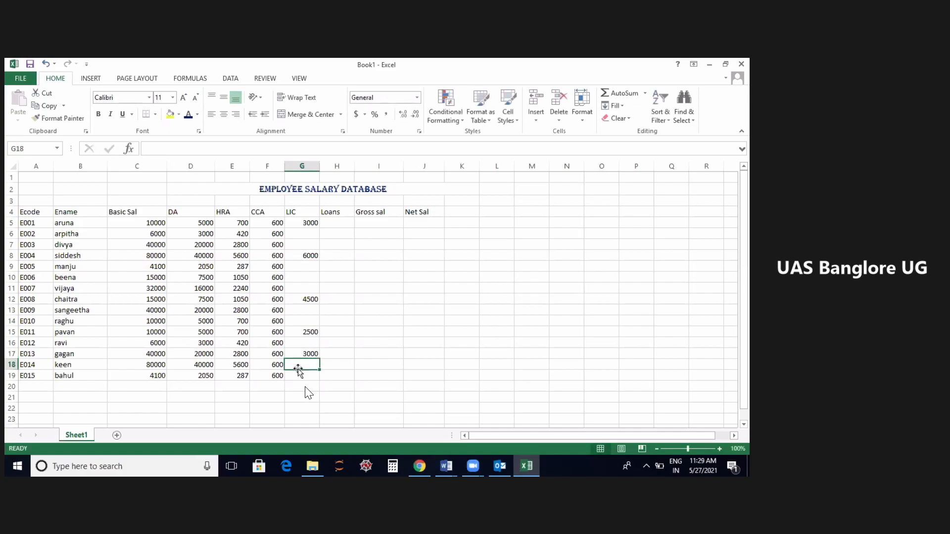
{"action": "type", "text": "10"}
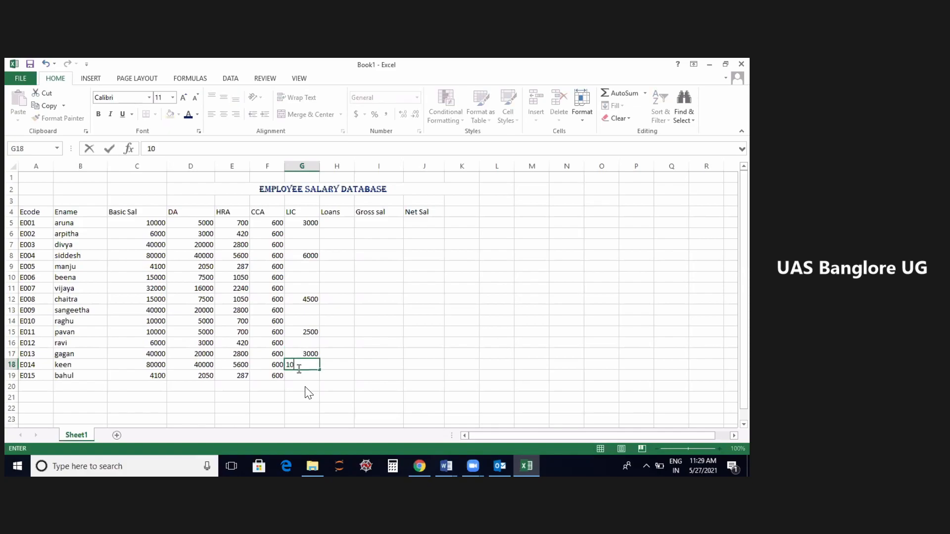
{"action": "type", "text": "500"}
{"action": "left_click", "coordinate": [355, 375]}
Enter an LIC amount of 0 for E002, E003, E005, E006 and E007 in cells G6, G7, G9, G10 and G11
{"action": "left_click", "coordinate": [307, 232]}
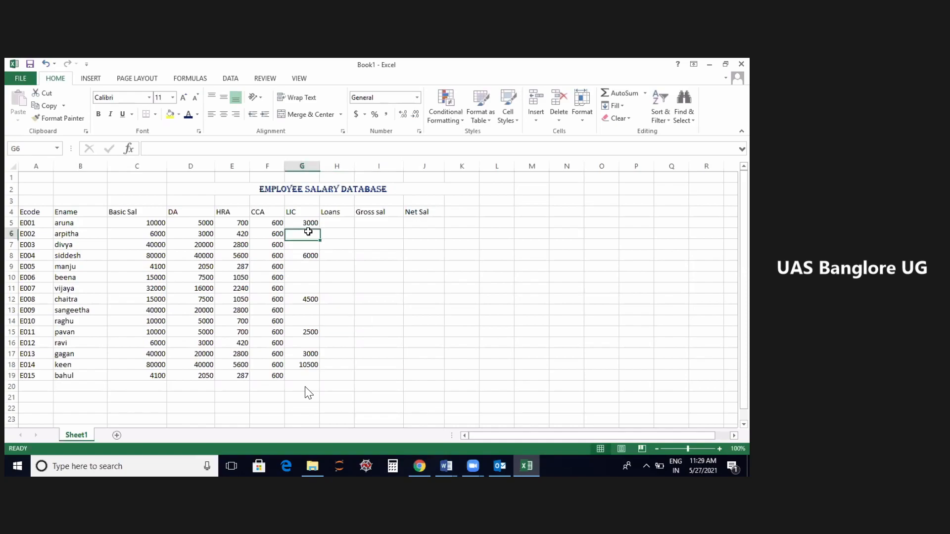
{"action": "type", "text": "0"}
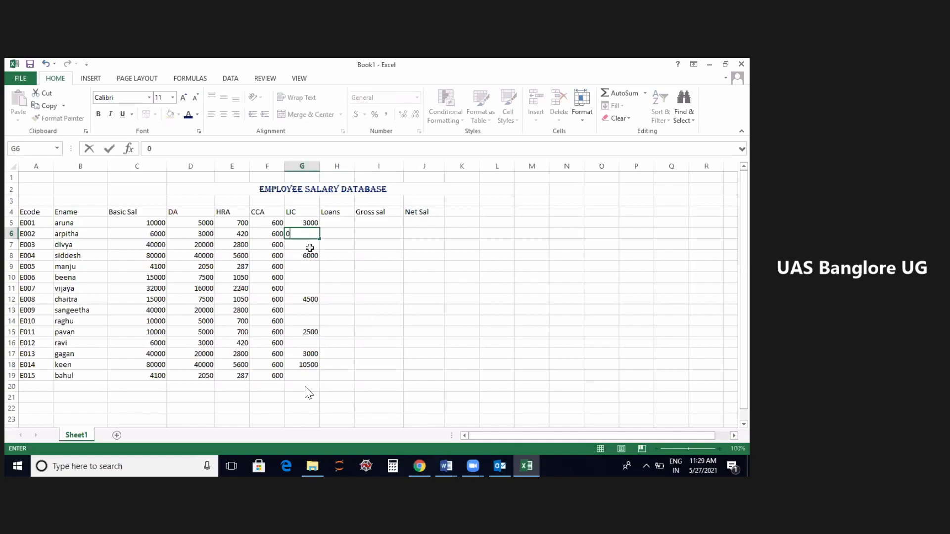
{"action": "key", "text": "Return"}
{"action": "type", "text": "0"}
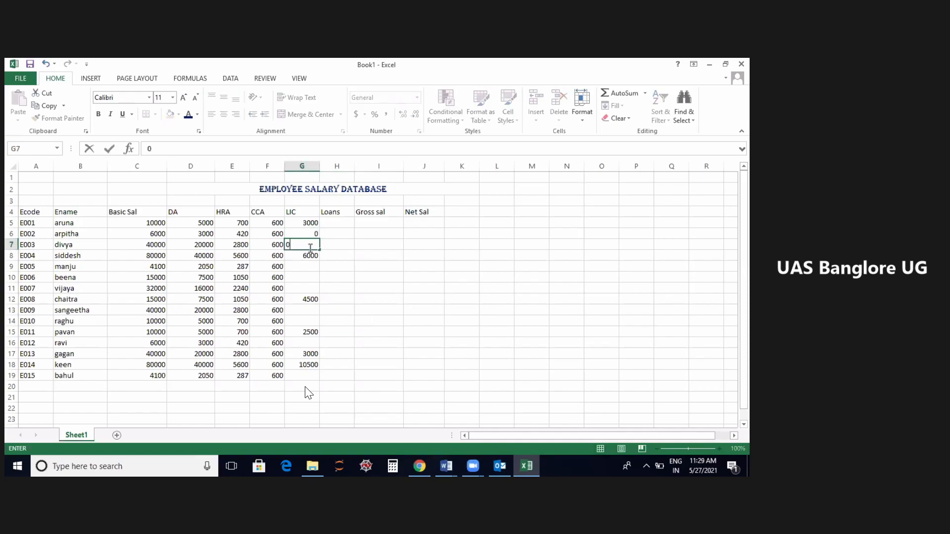
{"action": "left_click", "coordinate": [312, 266]}
{"action": "type", "text": "0"}
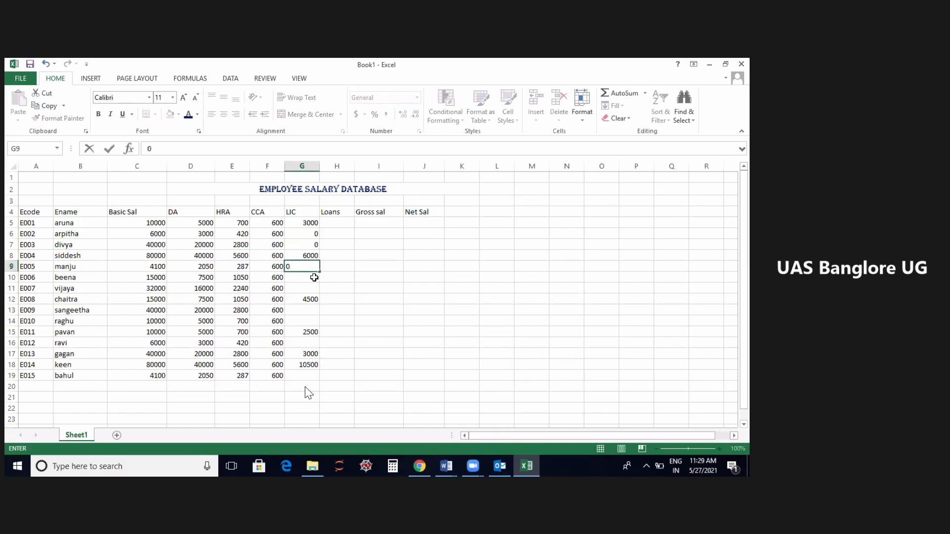
{"action": "left_click", "coordinate": [314, 278]}
{"action": "type", "text": "0"}
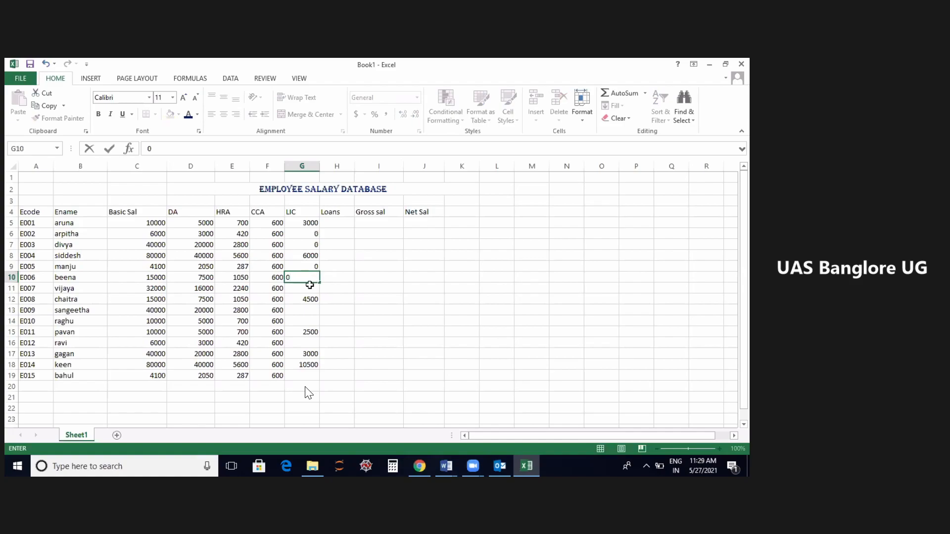
{"action": "left_click", "coordinate": [309, 287]}
{"action": "type", "text": "0"}
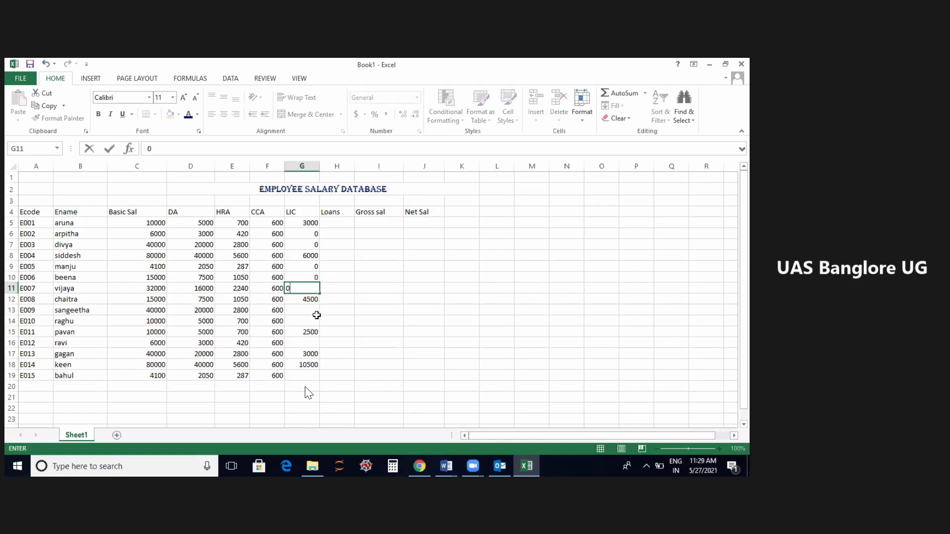
Enter an LIC amount of 0 for E009, E010, E012 and E015 in cells G13, G14, G16 and G19
{"action": "left_click", "coordinate": [314, 308]}
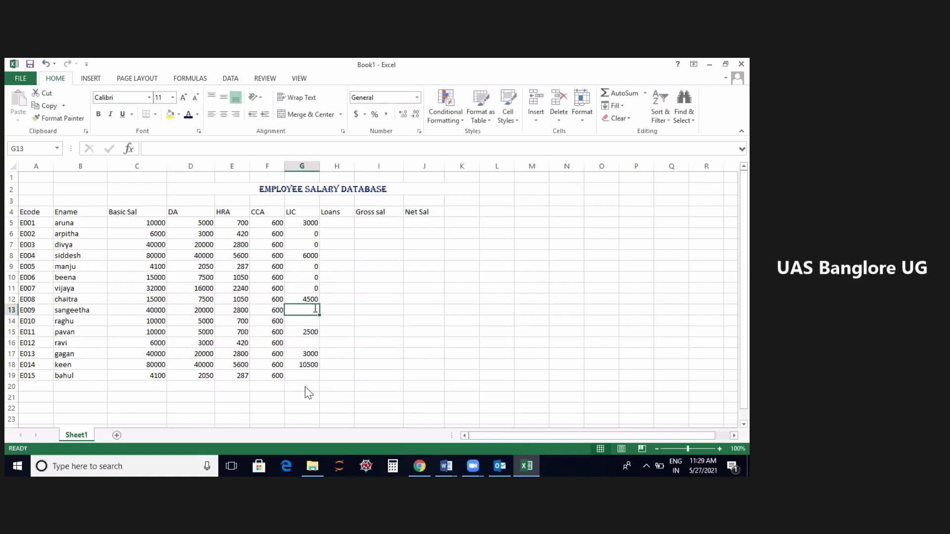
{"action": "type", "text": "0"}
{"action": "left_click", "coordinate": [314, 319]}
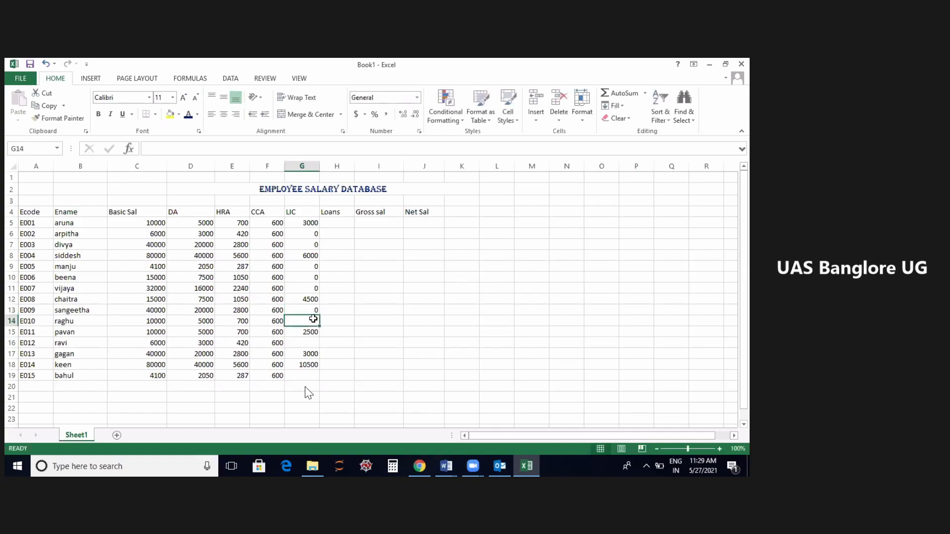
{"action": "type", "text": "0"}
{"action": "left_click", "coordinate": [311, 342]}
{"action": "type", "text": "0"}
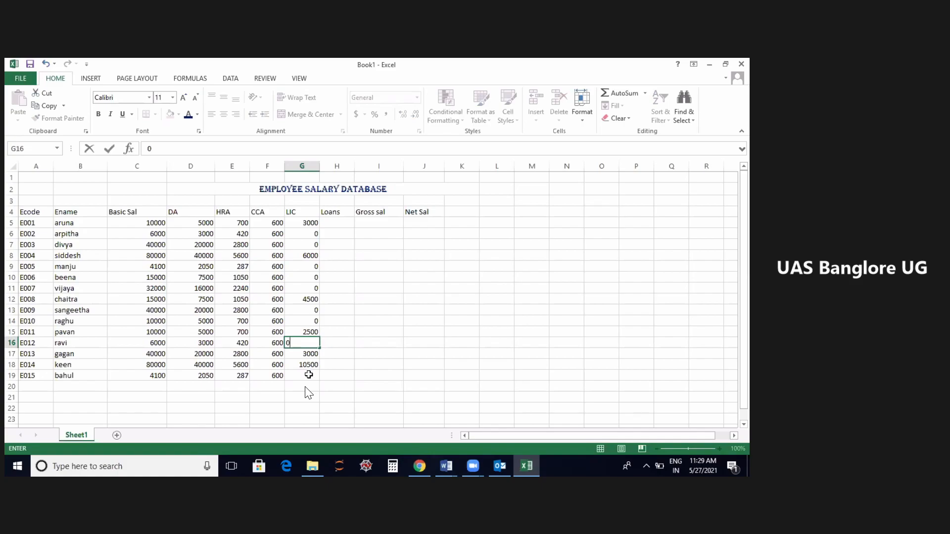
{"action": "left_click", "coordinate": [310, 374]}
{"action": "type", "text": "0"}
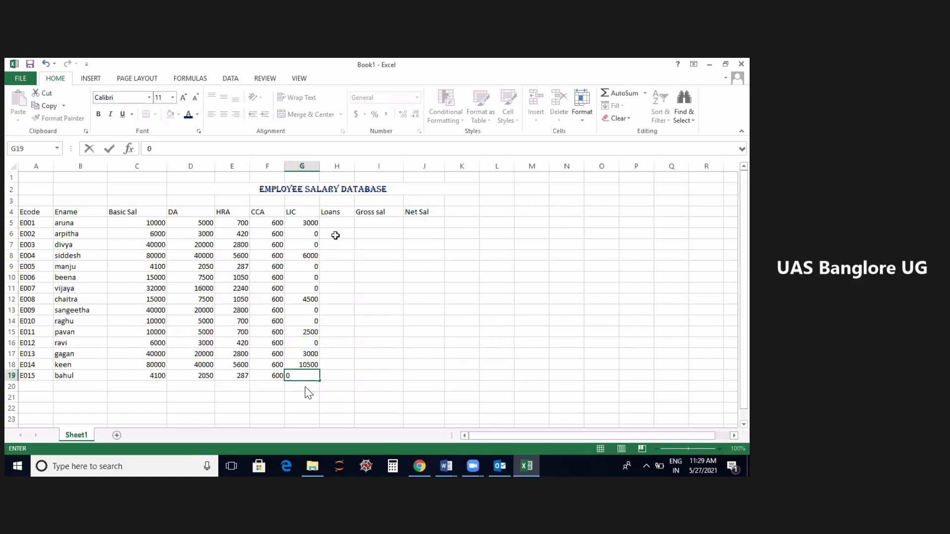
{"action": "left_click", "coordinate": [345, 221]}
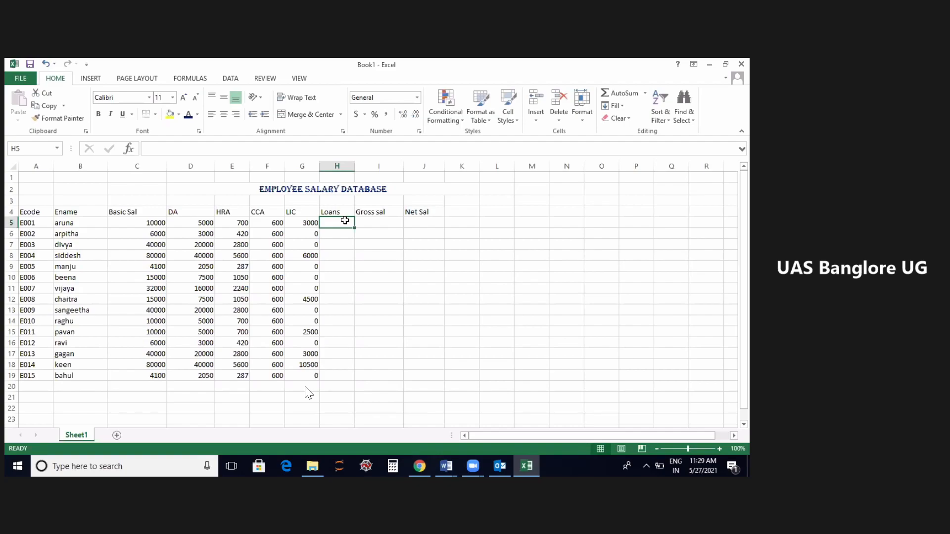
Enter the loan amounts 20000 for E004 in H8, 10000 for E009 in H13 and 15000 for E014 in H18
{"action": "left_click", "coordinate": [333, 256]}
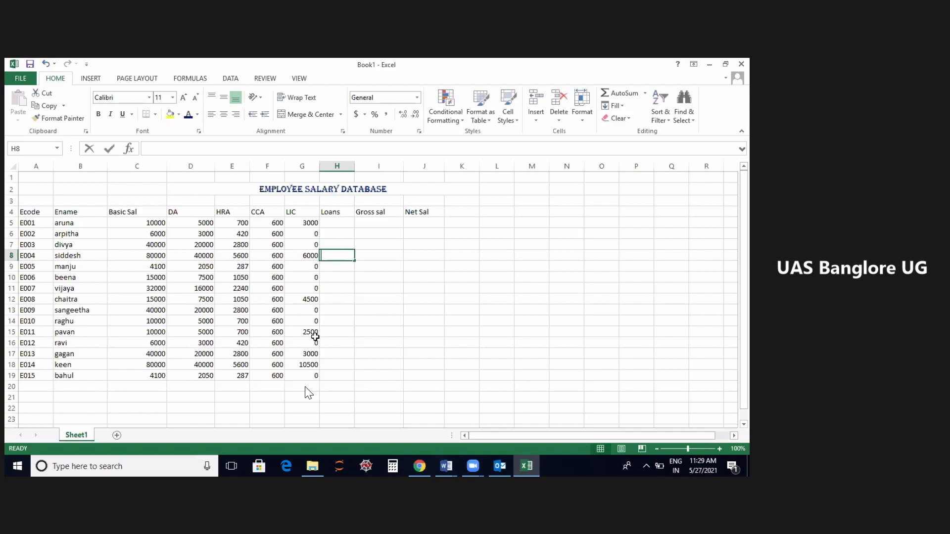
{"action": "type", "text": "20000"}
{"action": "left_click", "coordinate": [328, 308]}
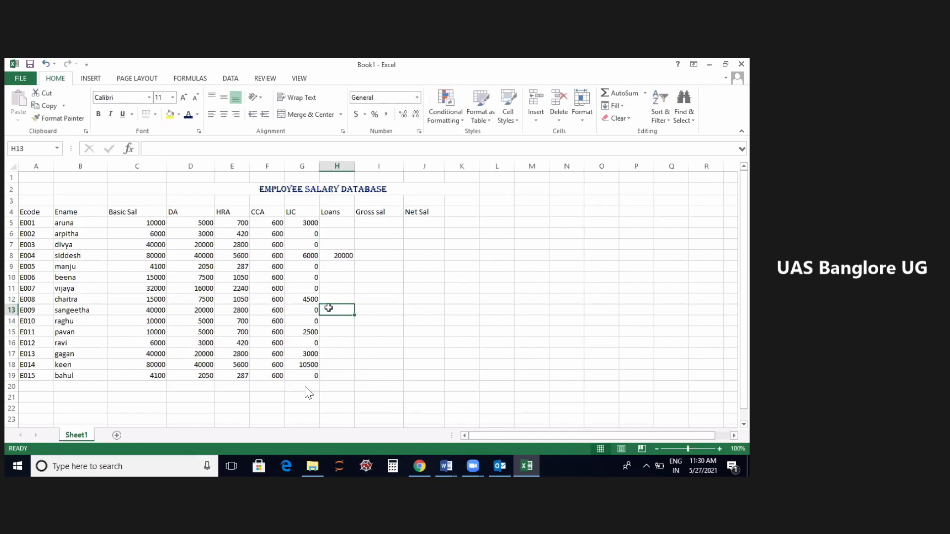
{"action": "type", "text": "10000"}
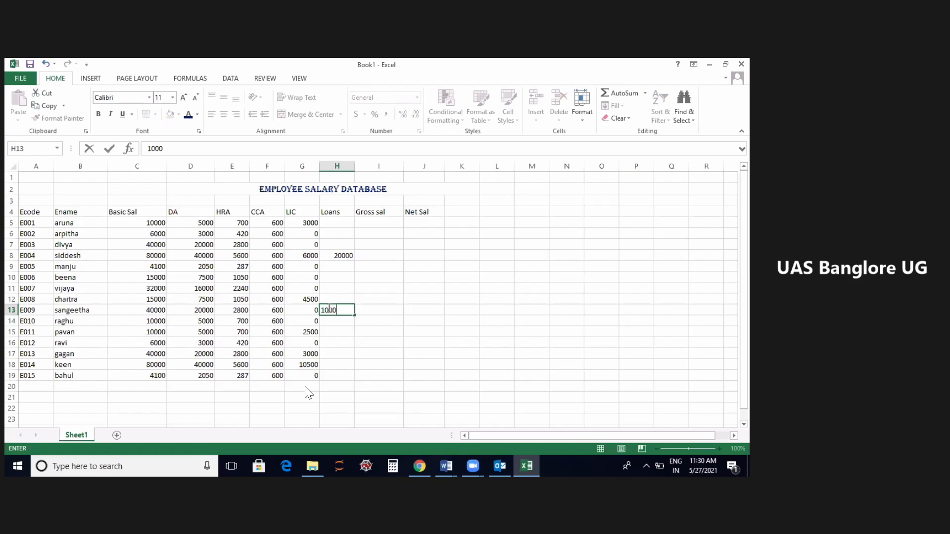
{"action": "left_click", "coordinate": [337, 362]}
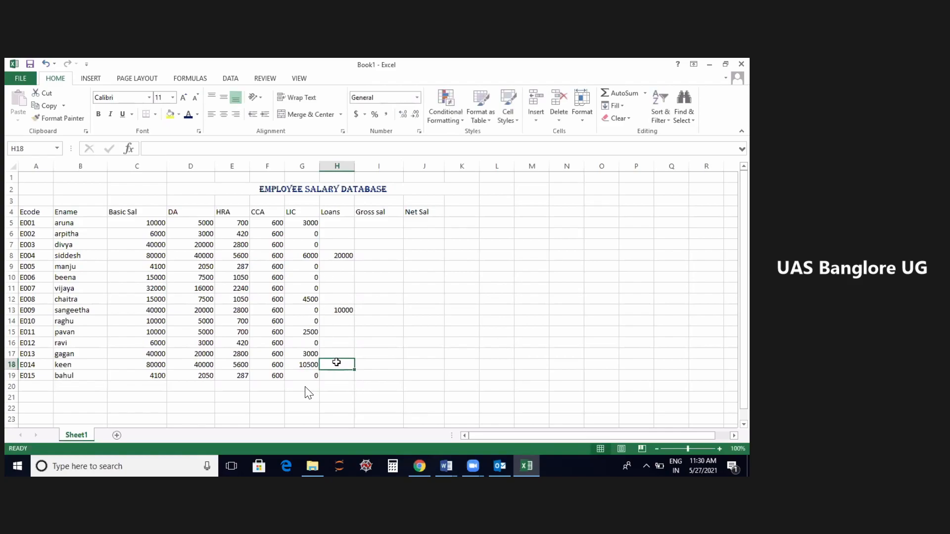
{"action": "type", "text": "1"}
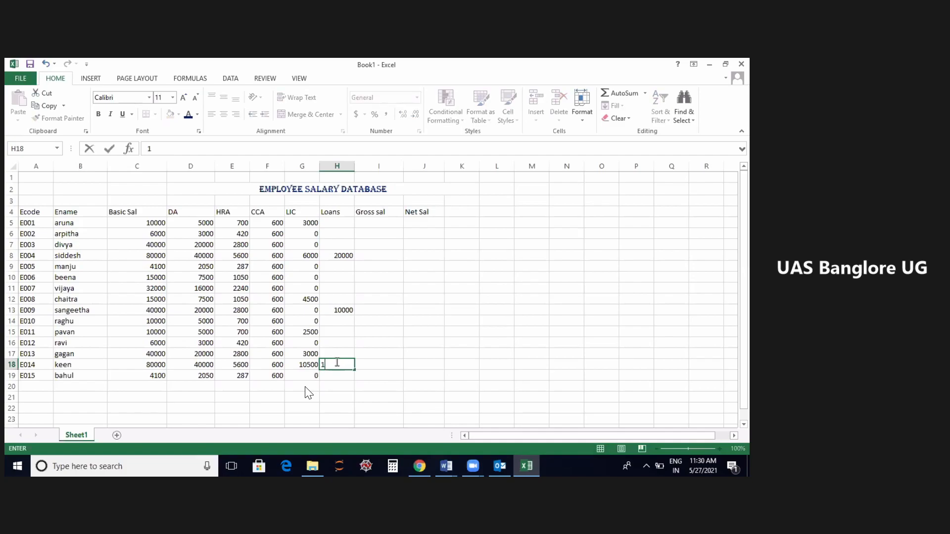
{"action": "type", "text": "5000"}
Enter the loan amounts 4500 for E007 in H11 and 1200 for E002 in H6
{"action": "left_click", "coordinate": [337, 287]}
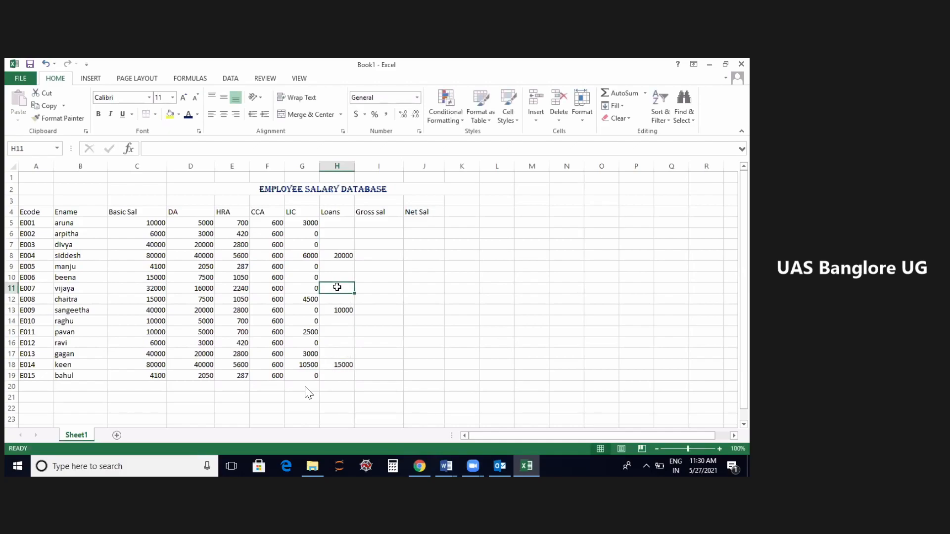
{"action": "type", "text": "4500"}
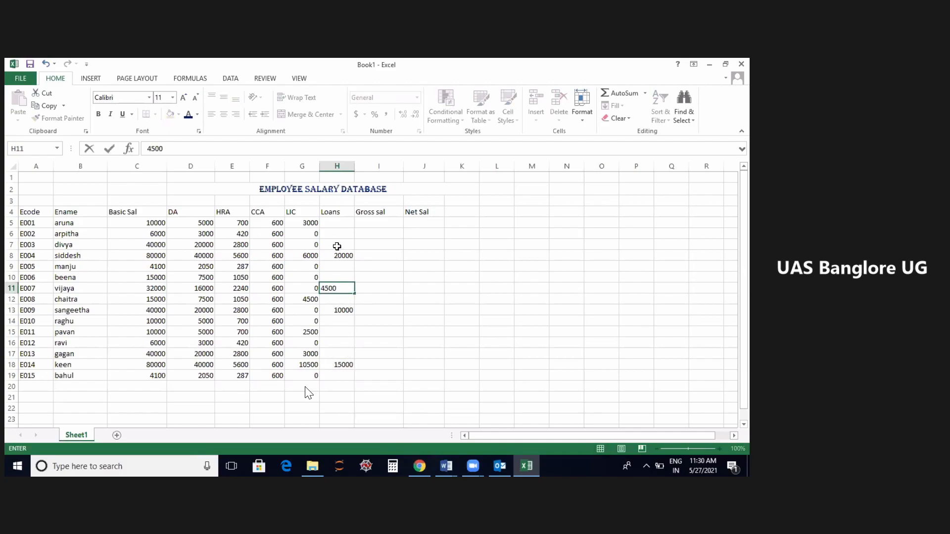
{"action": "left_click", "coordinate": [342, 232]}
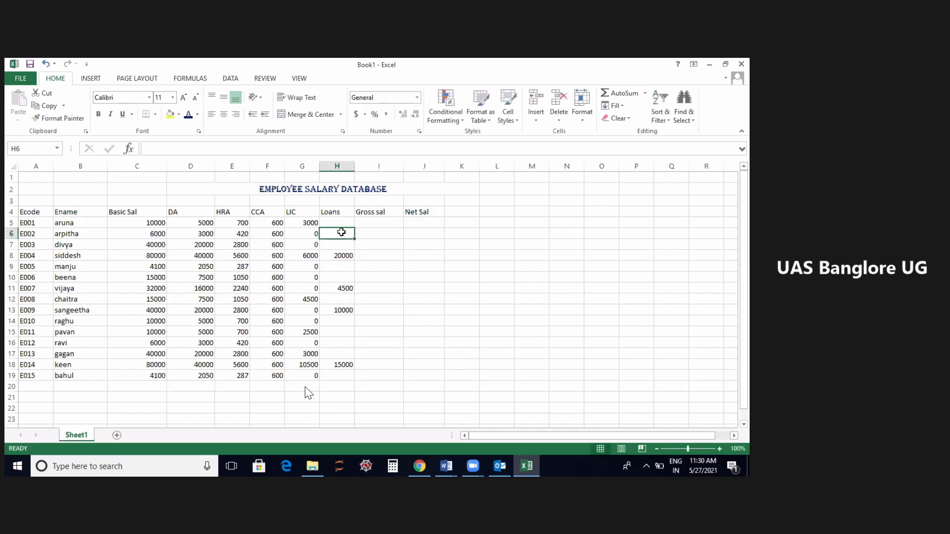
{"action": "type", "text": "1200"}
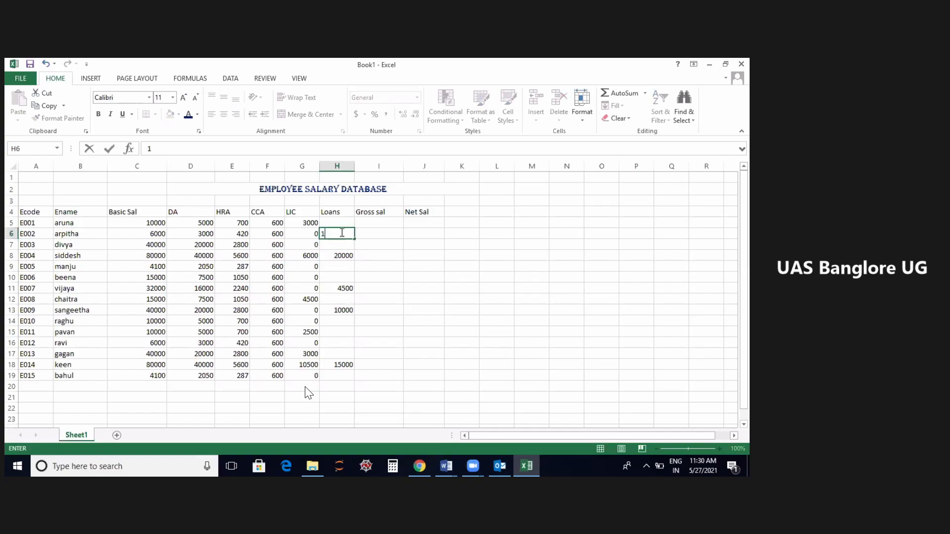
{"action": "left_click", "coordinate": [386, 251]}
Enter a loan amount of 0 for E001, E003, E005, E006 and E008 in cells H5, H7, H9, H10 and H12
{"action": "left_click", "coordinate": [351, 224]}
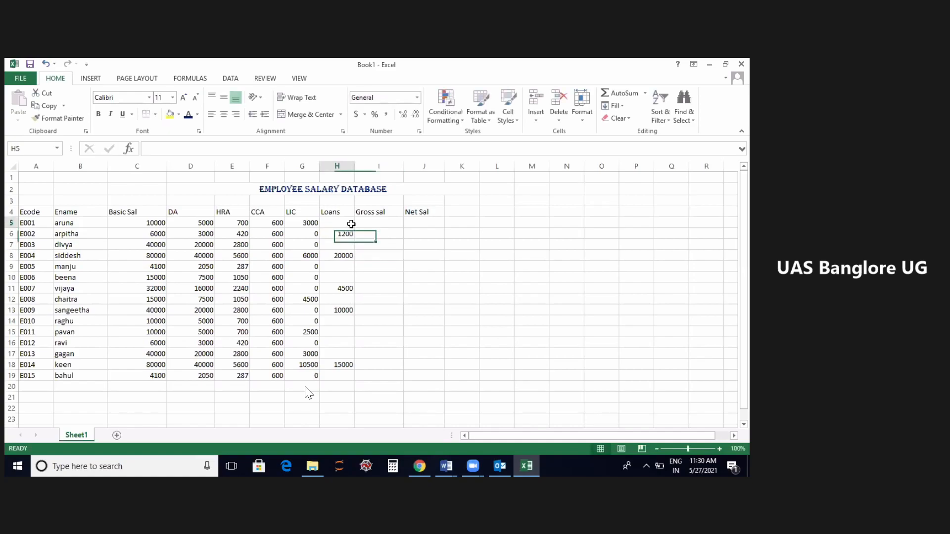
{"action": "type", "text": "0"}
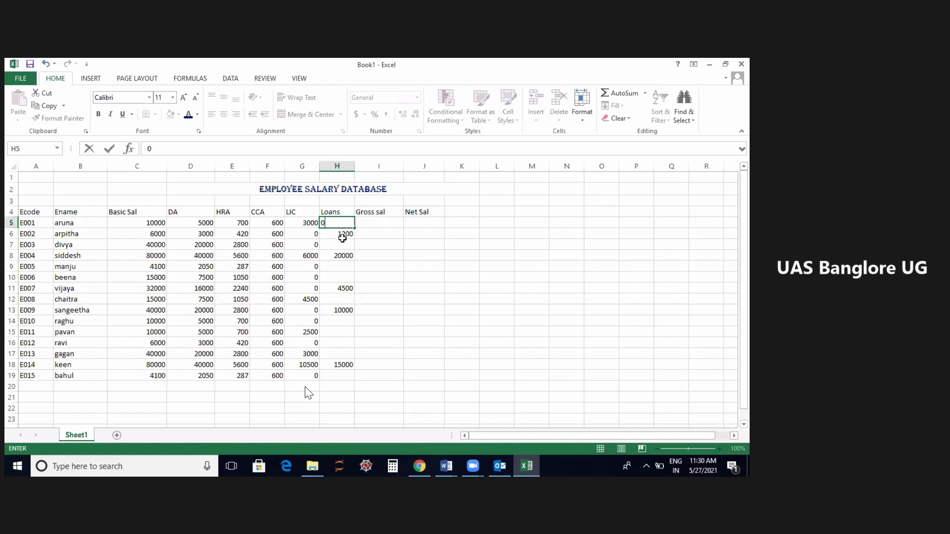
{"action": "left_click", "coordinate": [342, 244]}
{"action": "type", "text": "0"}
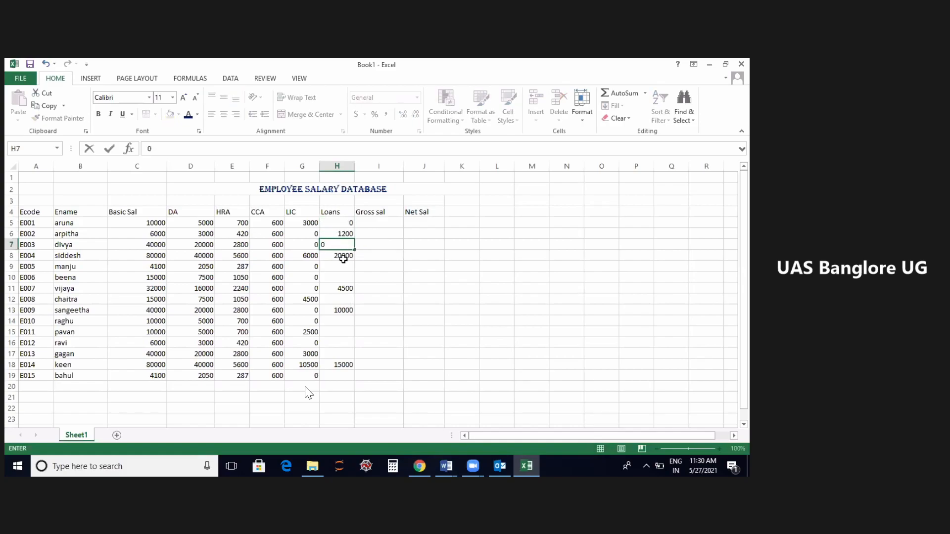
{"action": "left_click", "coordinate": [344, 268]}
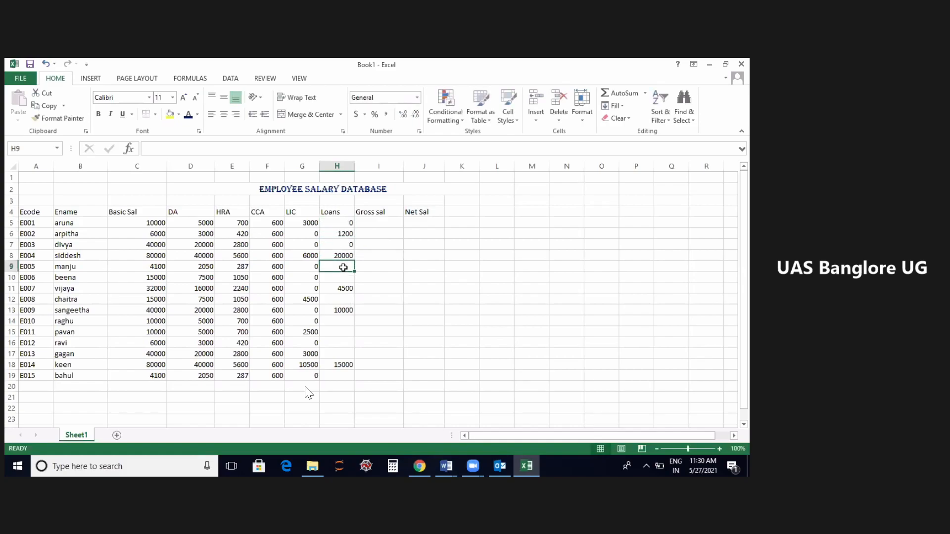
{"action": "type", "text": "0"}
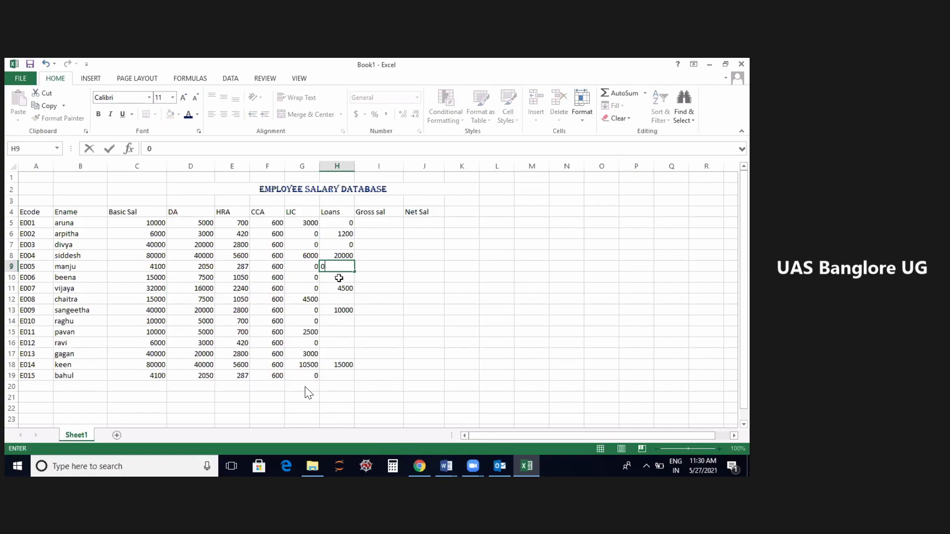
{"action": "left_click", "coordinate": [339, 279]}
{"action": "type", "text": "0"}
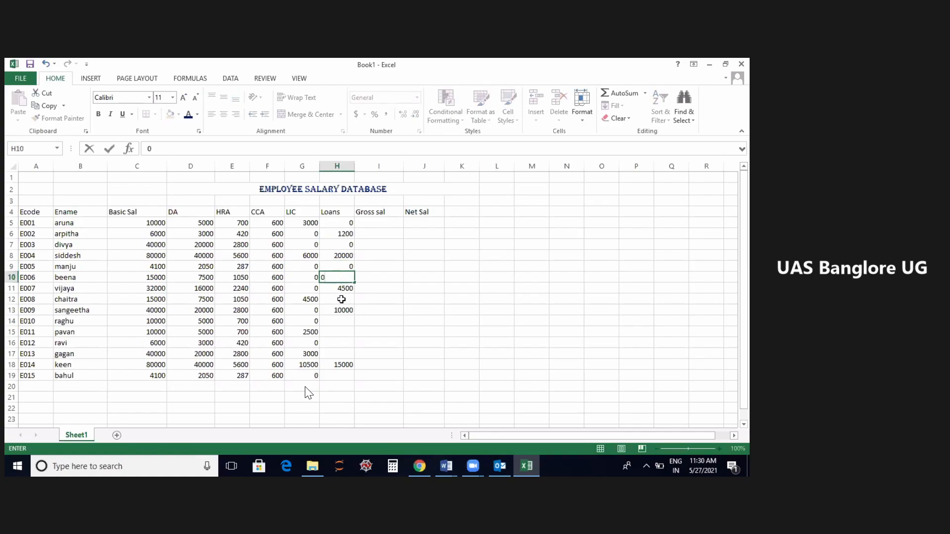
{"action": "left_click", "coordinate": [342, 300]}
{"action": "type", "text": "0"}
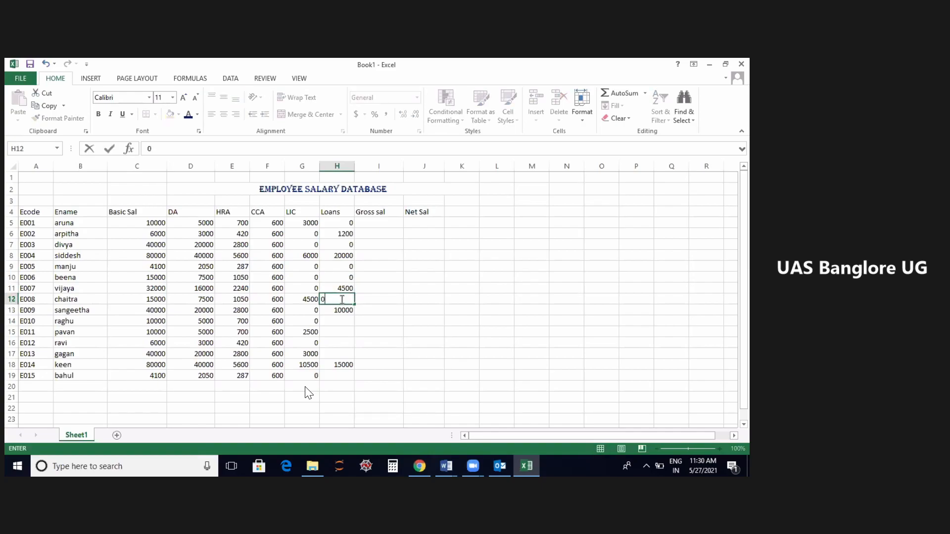
Enter a loan amount of 0 for E010 to E013 in cells H14 to H17 and for E015 in H19
{"action": "left_click", "coordinate": [346, 322]}
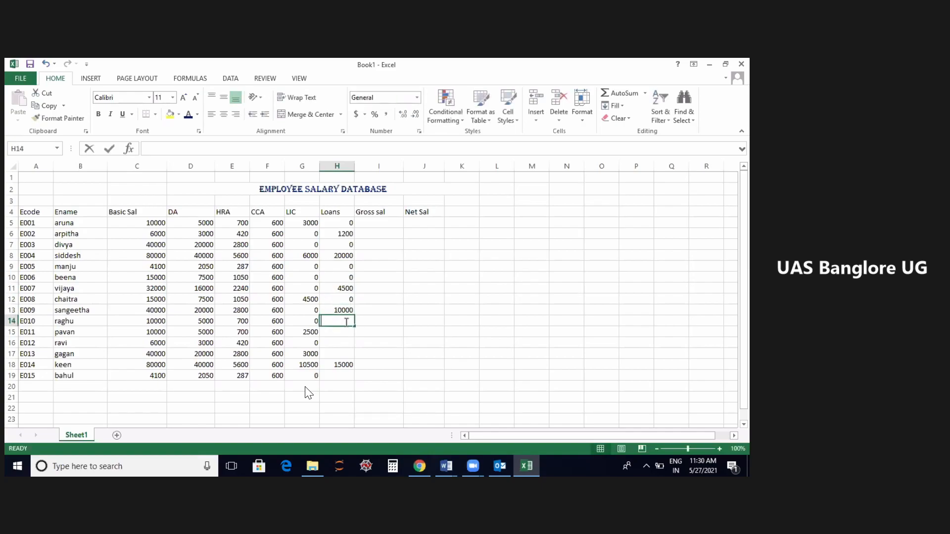
{"action": "type", "text": "0"}
{"action": "left_click", "coordinate": [342, 333]}
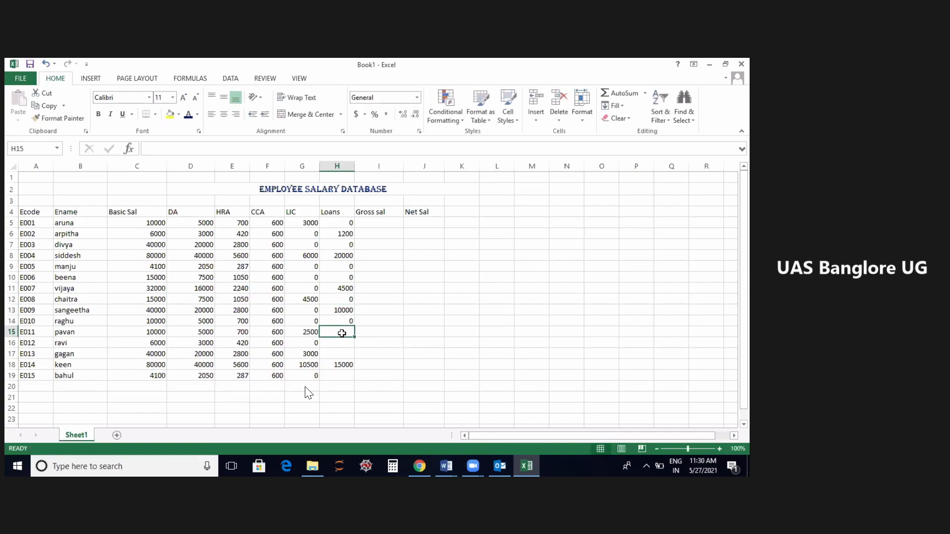
{"action": "type", "text": "0"}
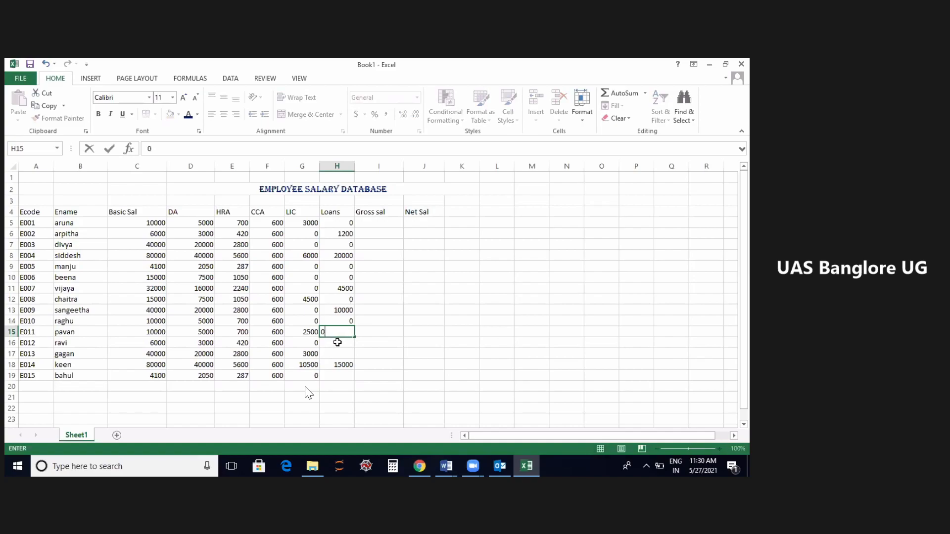
{"action": "left_click", "coordinate": [338, 342]}
{"action": "type", "text": "0"}
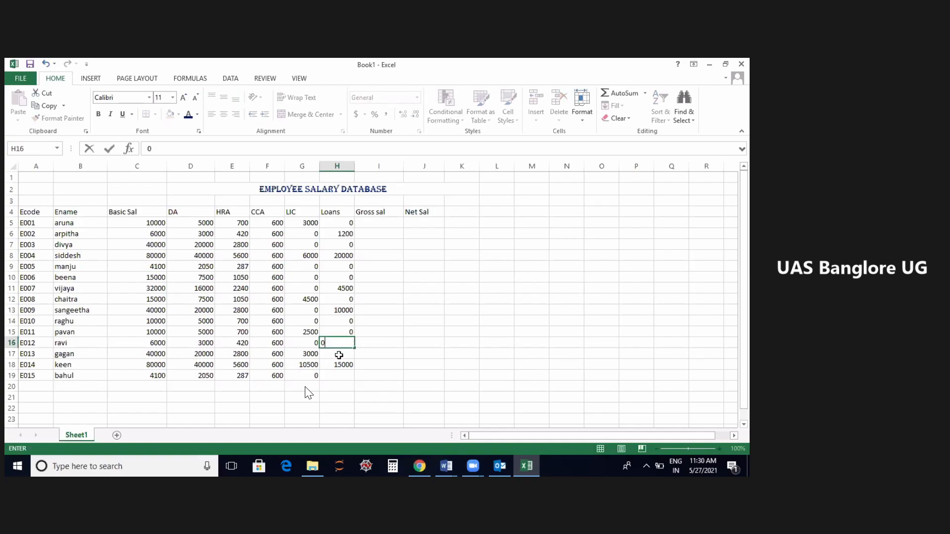
{"action": "left_click", "coordinate": [338, 355]}
{"action": "type", "text": "0"}
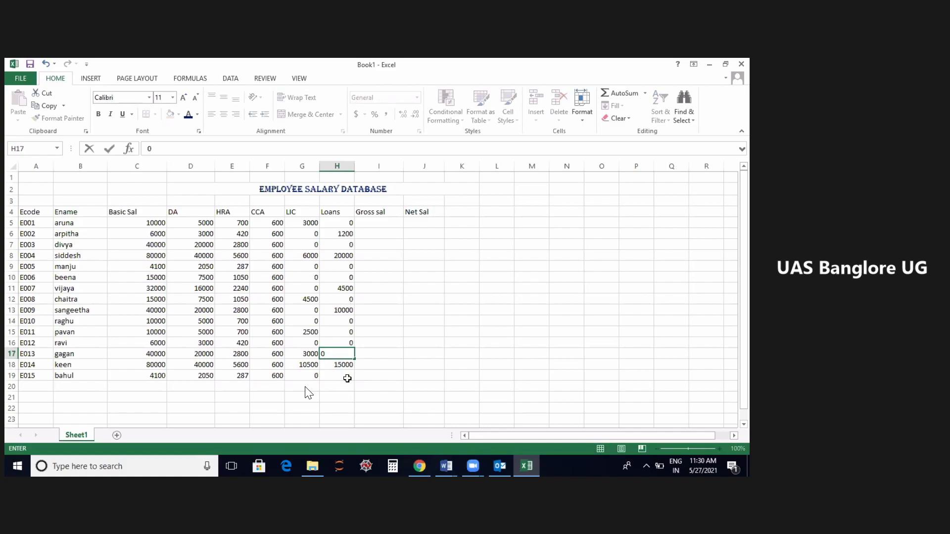
{"action": "left_click", "coordinate": [348, 379]}
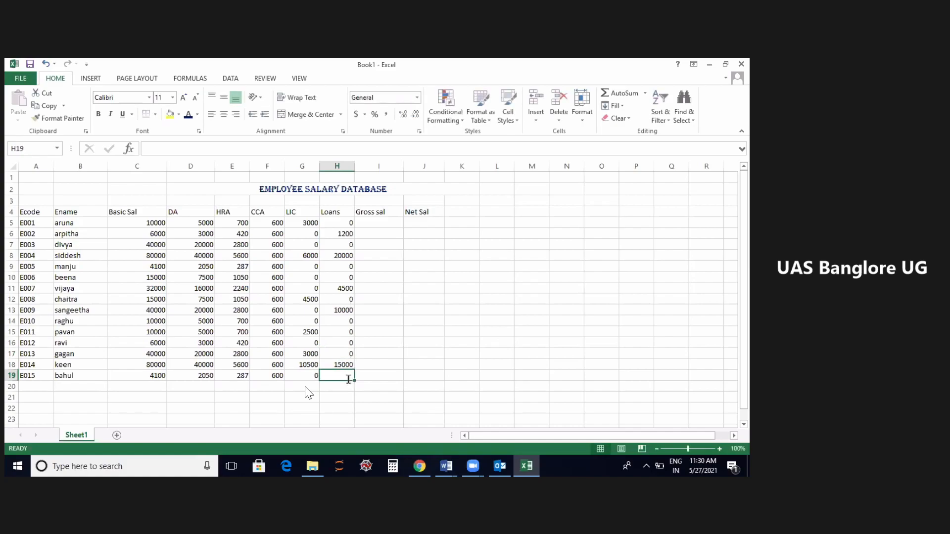
{"action": "type", "text": "0"}
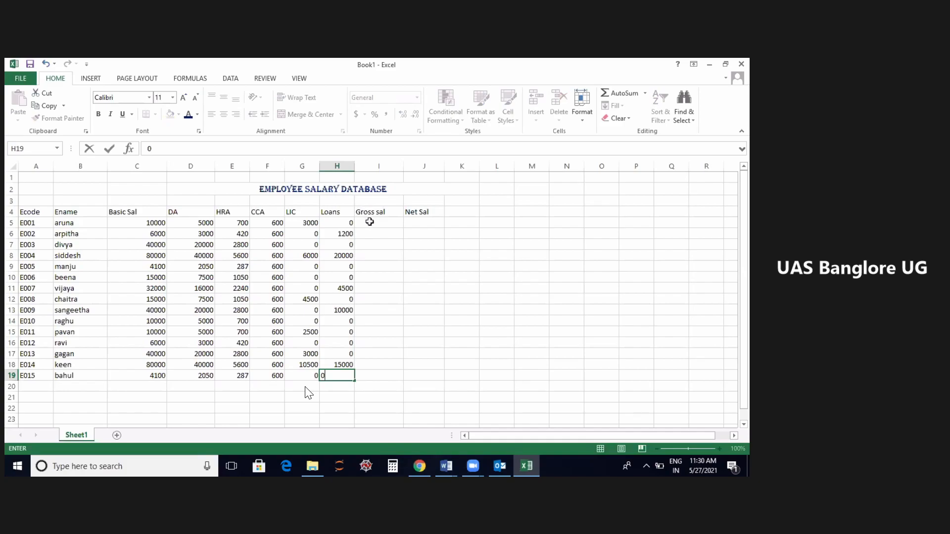
{"action": "left_click", "coordinate": [370, 222]}
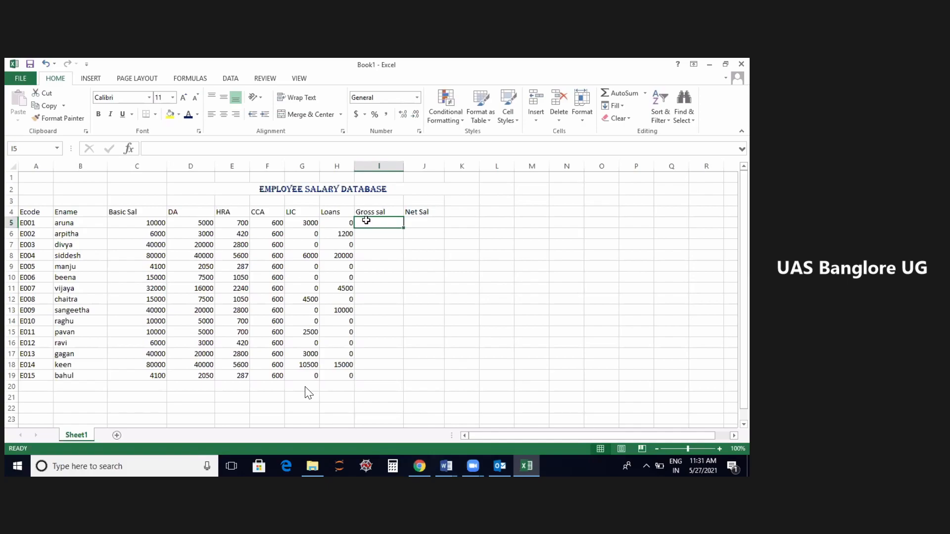
Calculate the gross salary for E001 in I5 with the formula =SUM(C5:F5)
{"action": "type", "text": "="}
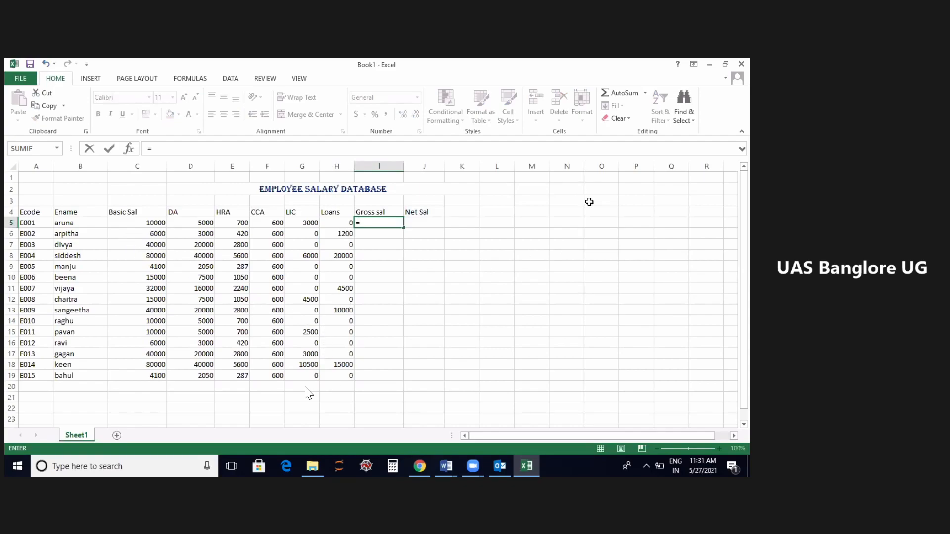
{"action": "type", "text": "sum("}
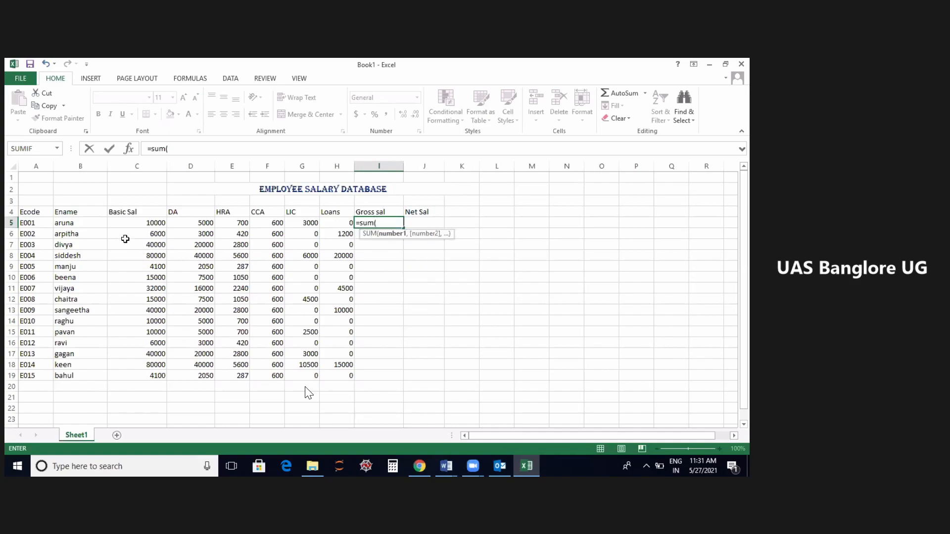
{"action": "left_click_drag", "start_coordinate": [148, 222], "coordinate": [261, 226]}
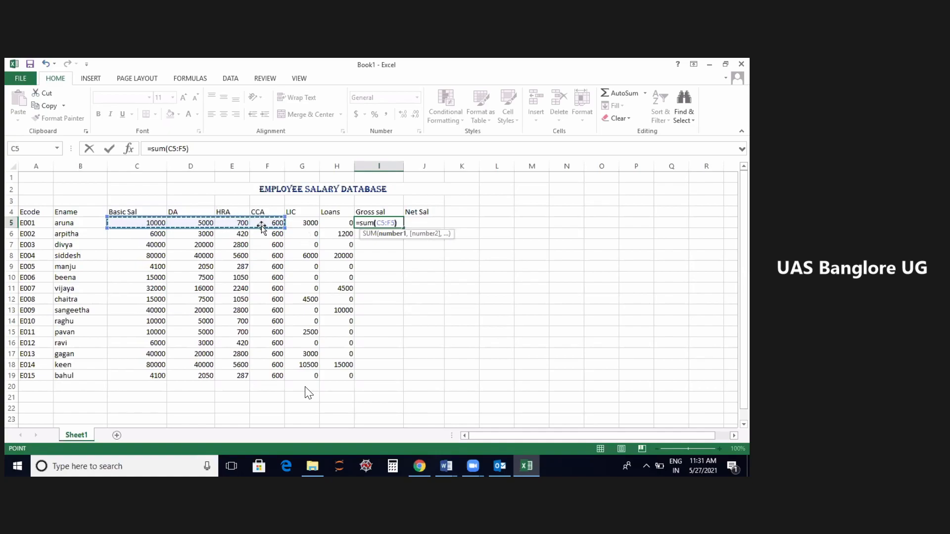
{"action": "type", "text": ")"}
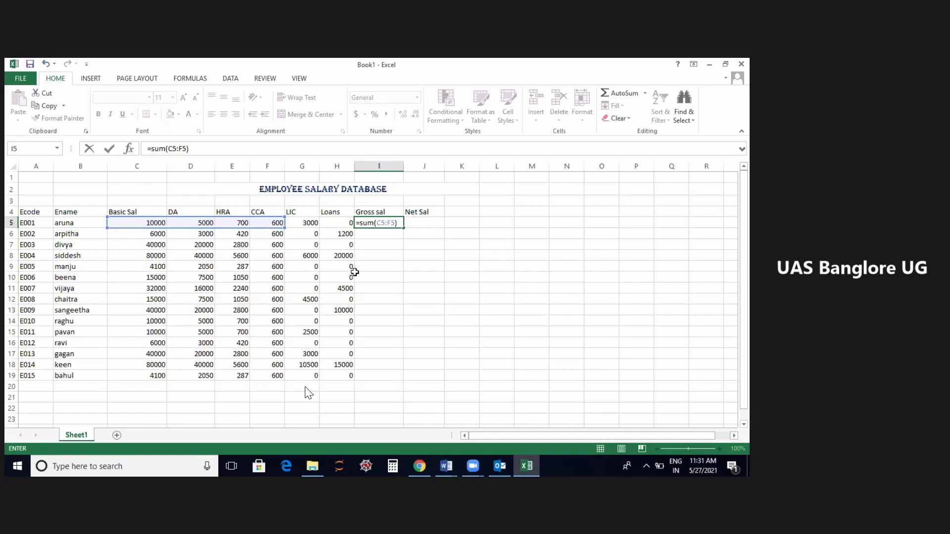
{"action": "key", "text": "Return"}
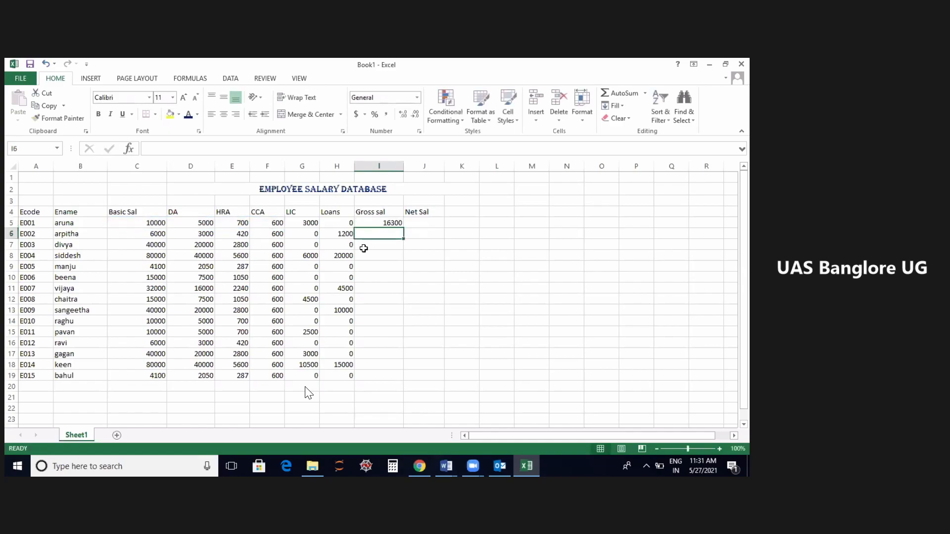
Fill the gross salary formula from I5 down to I19 for all employees
{"action": "left_click", "coordinate": [399, 223]}
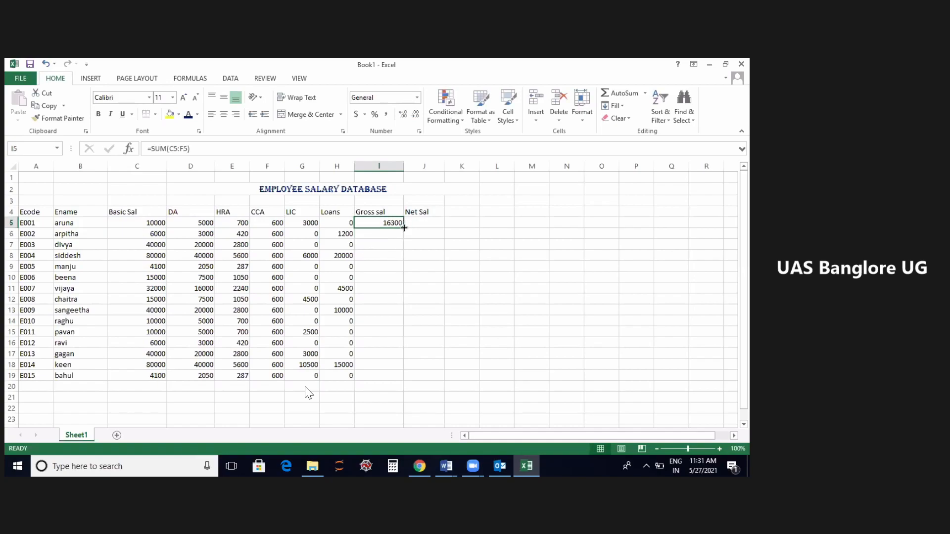
{"action": "double_click", "coordinate": [402, 227]}
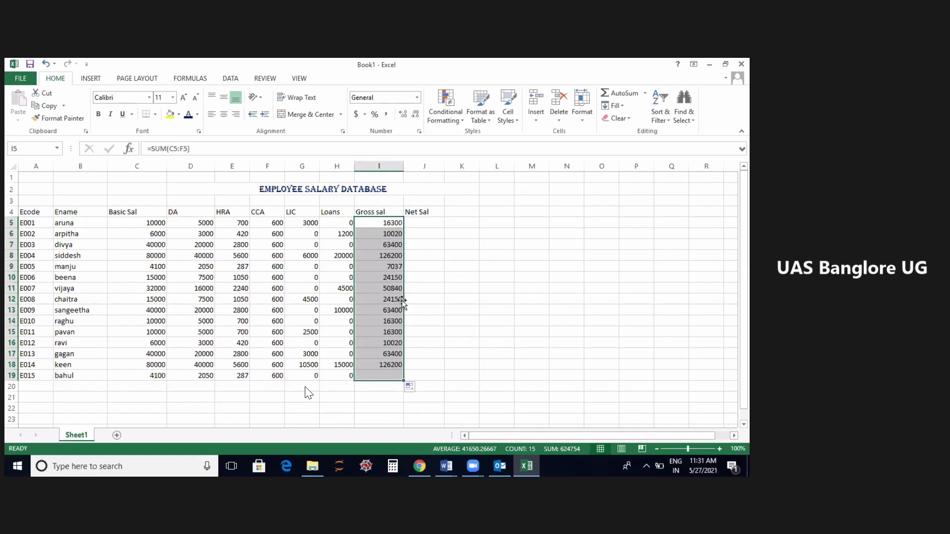
{"action": "left_click", "coordinate": [456, 258]}
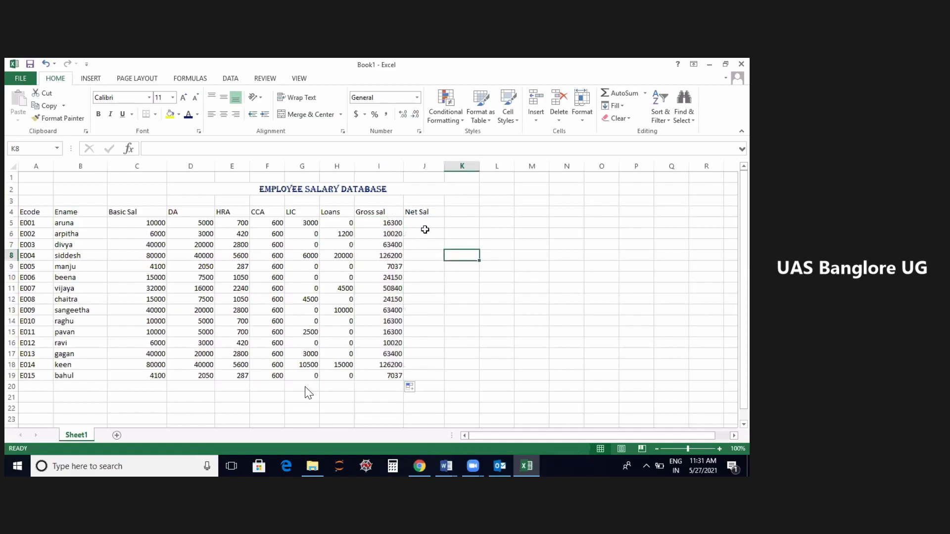
Calculate the net salary for E001 in J5 with the formula =I5-(G5+H5)
{"action": "left_click", "coordinate": [418, 222]}
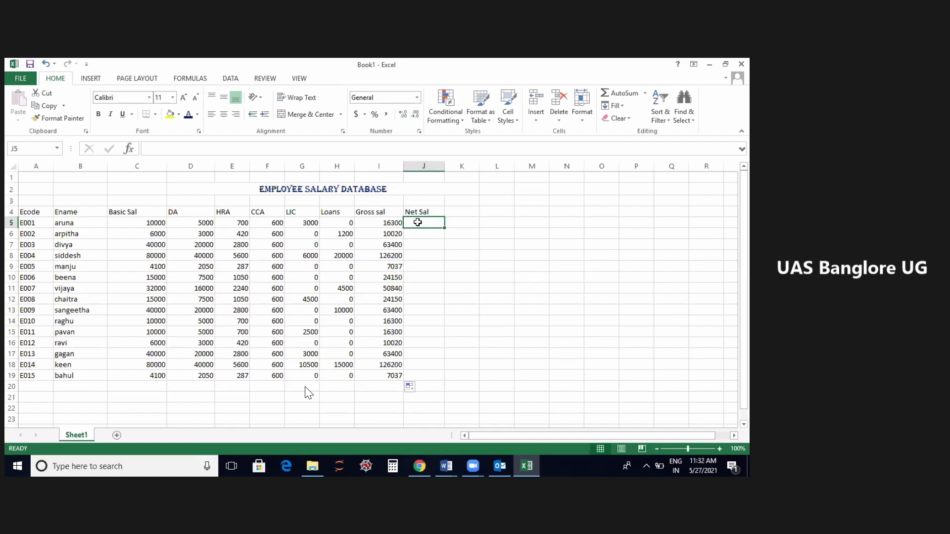
{"action": "type", "text": "="}
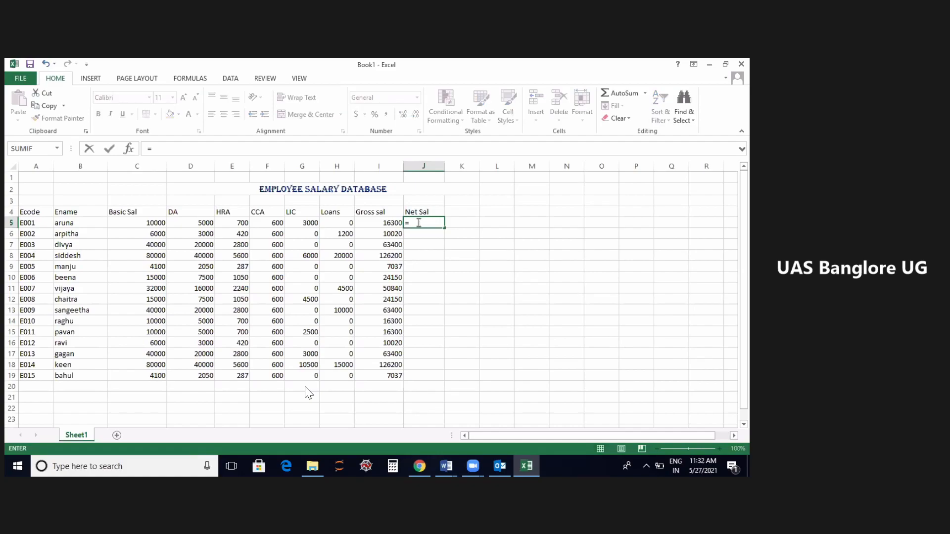
{"action": "left_click", "coordinate": [391, 224]}
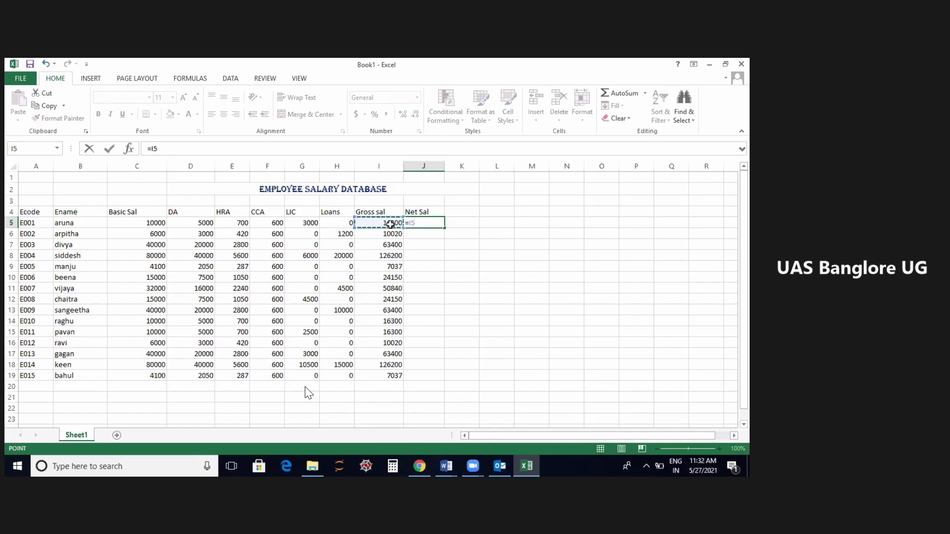
{"action": "type", "text": "-("}
{"action": "left_click", "coordinate": [302, 223]}
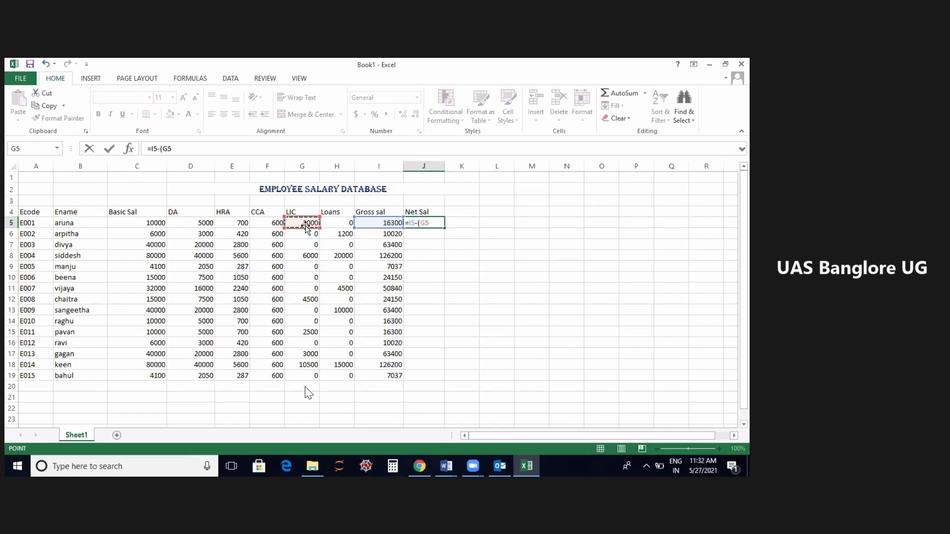
{"action": "type", "text": "+"}
{"action": "left_click", "coordinate": [328, 223]}
{"action": "type", "text": ")"}
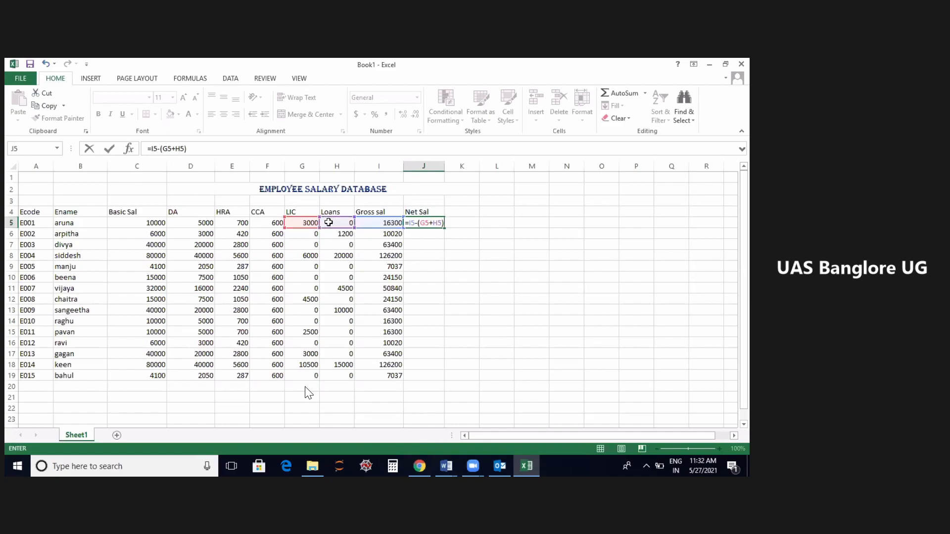
{"action": "key", "text": "Return"}
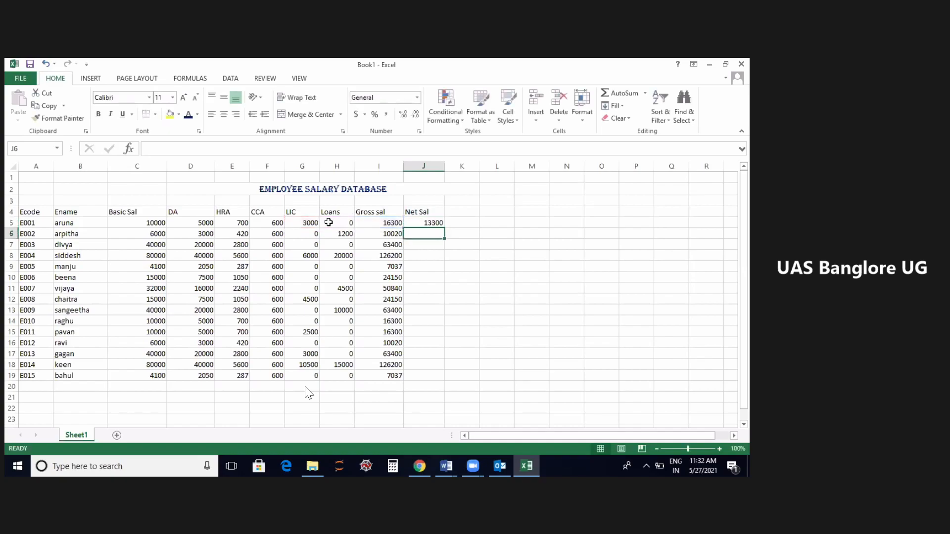
Fill the net salary formula from J5 down to J19 for all employees
{"action": "left_click", "coordinate": [424, 222]}
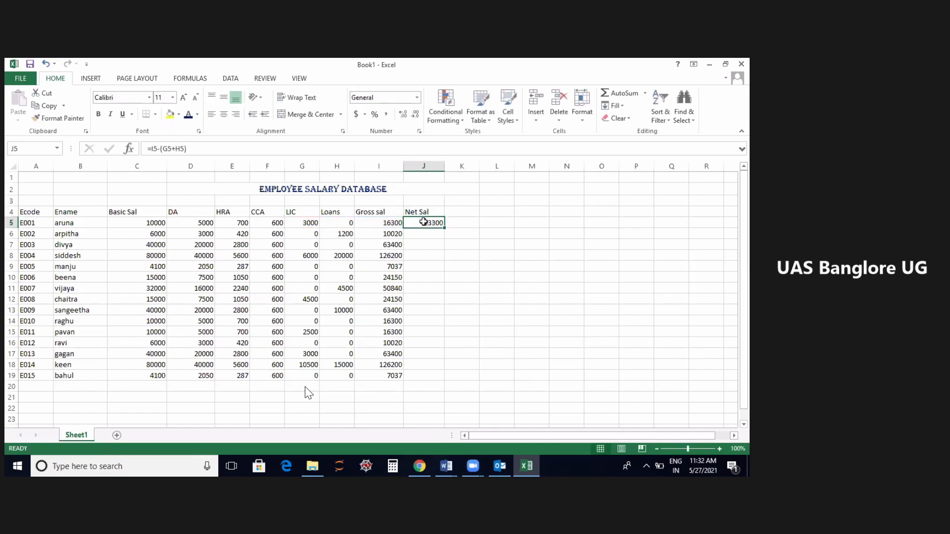
{"action": "left_click", "coordinate": [384, 224]}
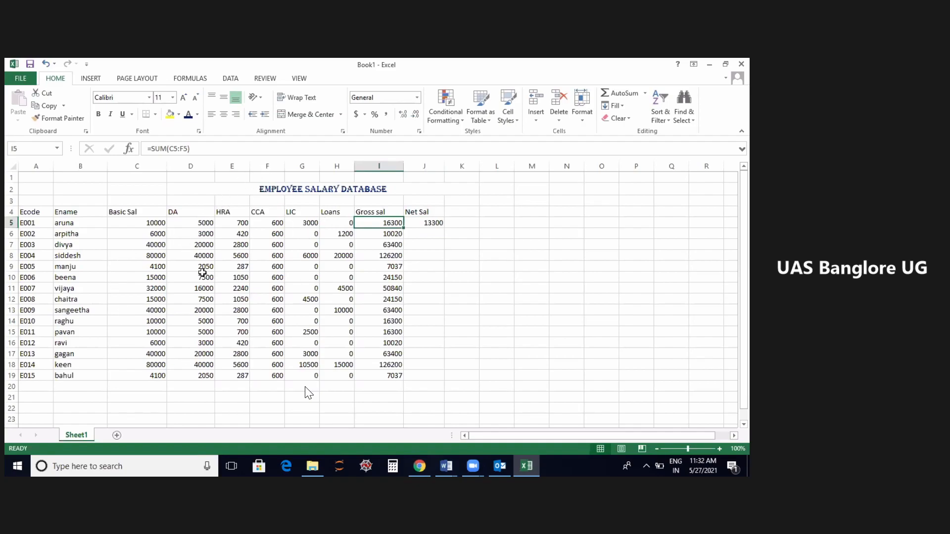
{"action": "key", "text": "XF86AudioLowerVolume"}
{"action": "key", "text": "XF86AudioLowerVolume"}
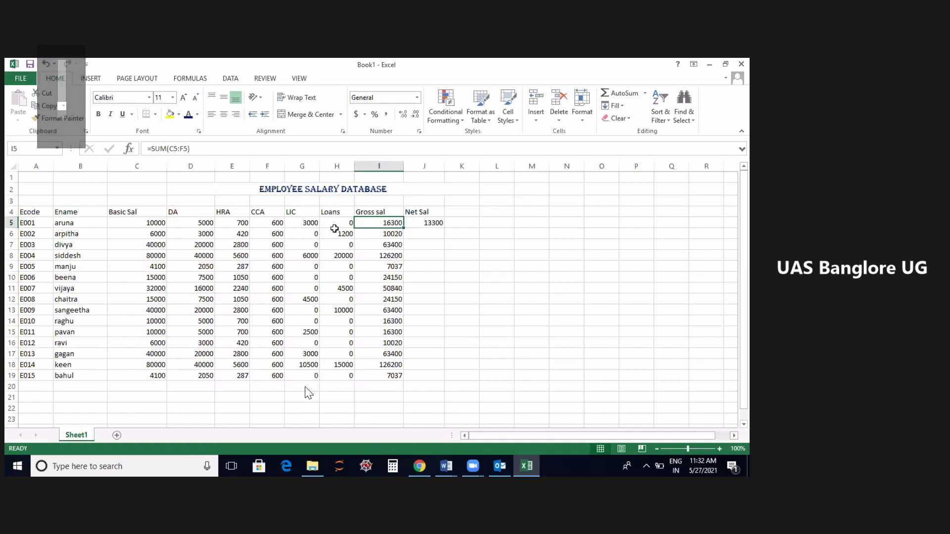
{"action": "left_click", "coordinate": [415, 226]}
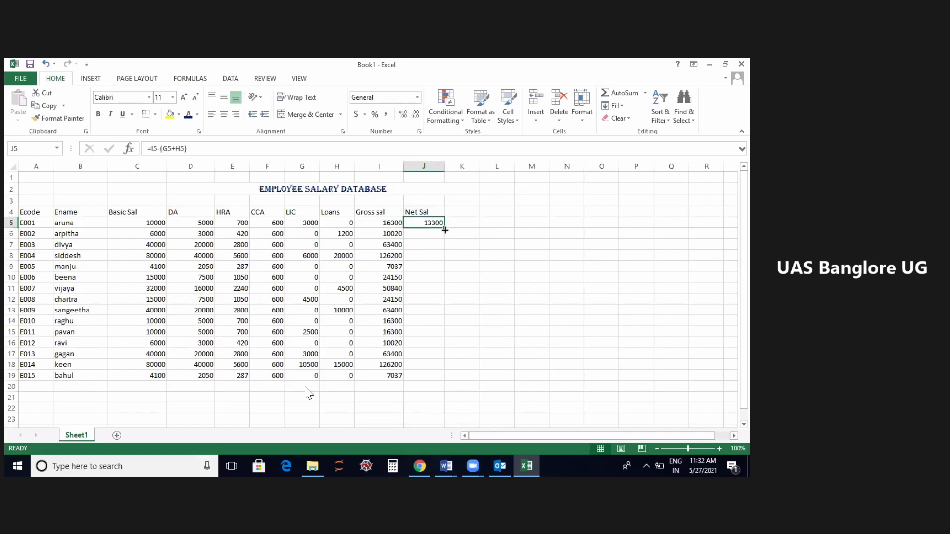
{"action": "left_click_drag", "start_coordinate": [445, 230], "coordinate": [445, 380]}
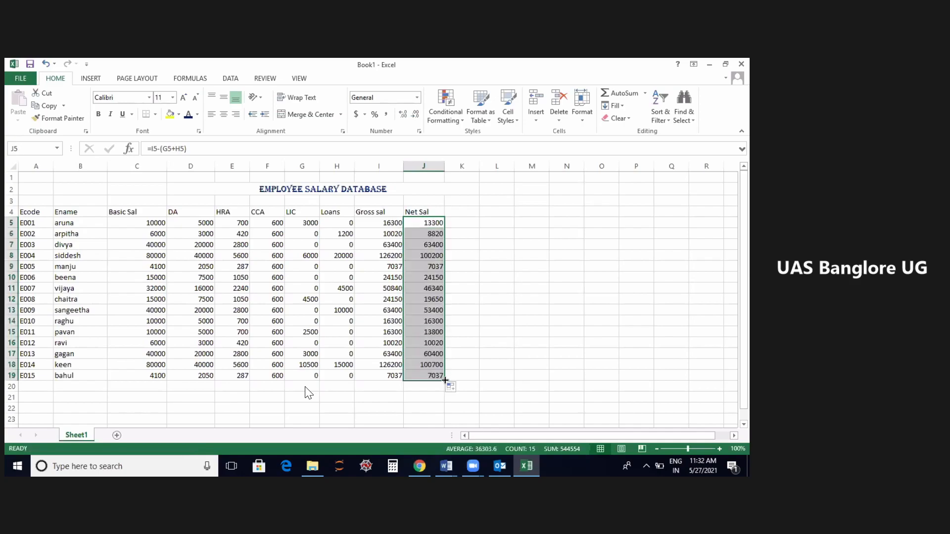
{"action": "left_click", "coordinate": [521, 303]}
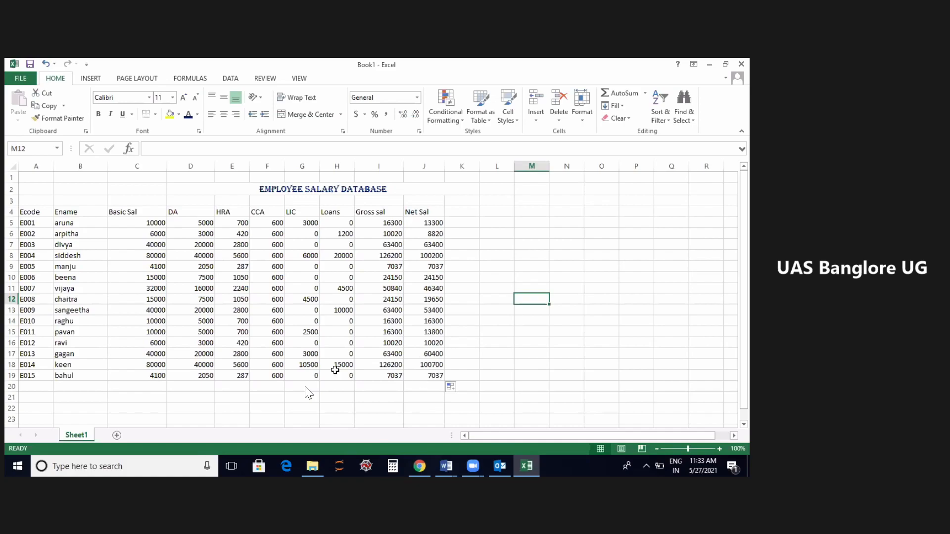
Add the column heading "max" in K4, next to Net Sal
{"action": "left_click", "coordinate": [456, 217]}
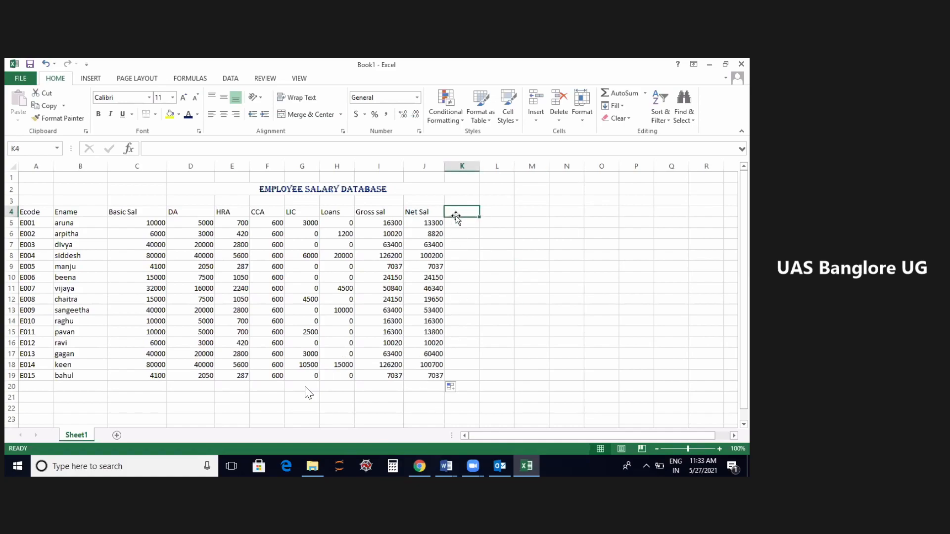
{"action": "type", "text": "max"}
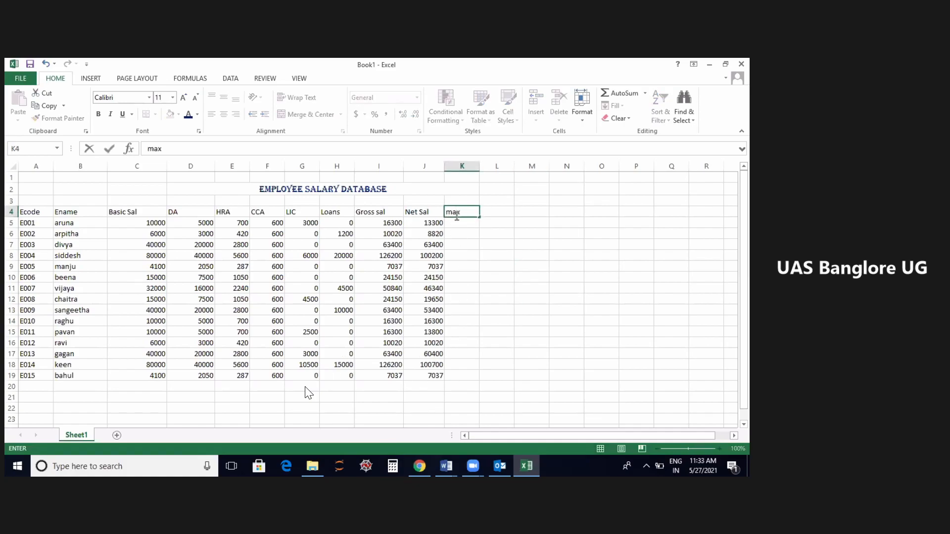
{"action": "left_click", "coordinate": [457, 222]}
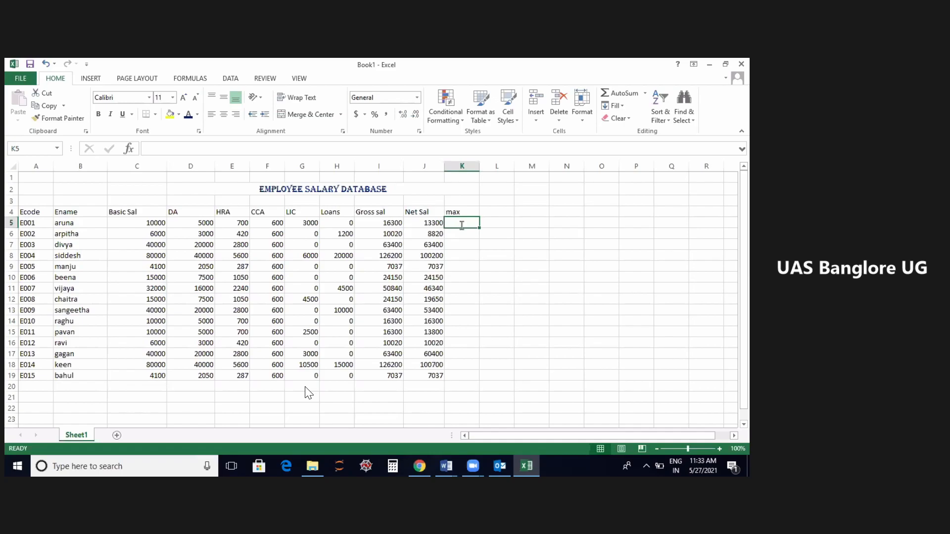
Try the formula =MAX(C5:J5) in K5 filled down to K19, and clear the contents of K5:K19
{"action": "type", "text": "=ma"}
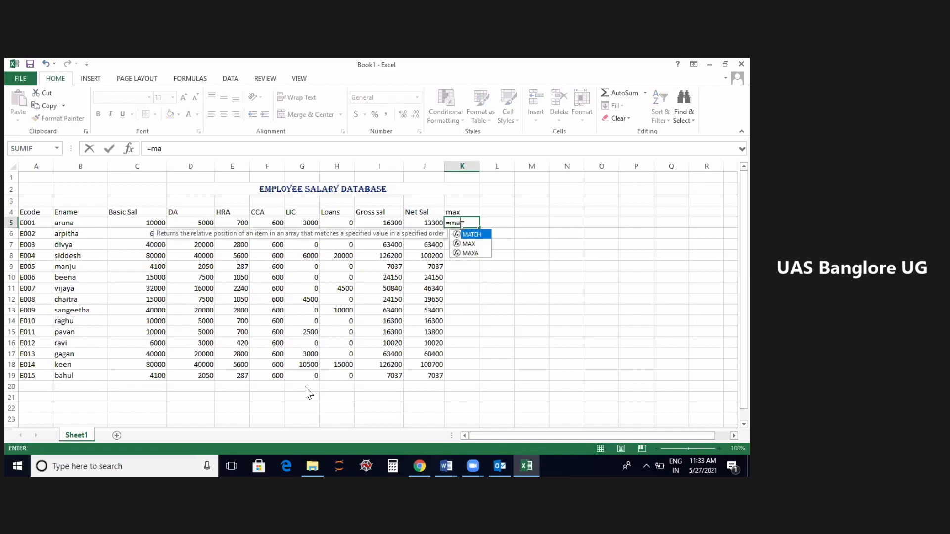
{"action": "type", "text": "x("}
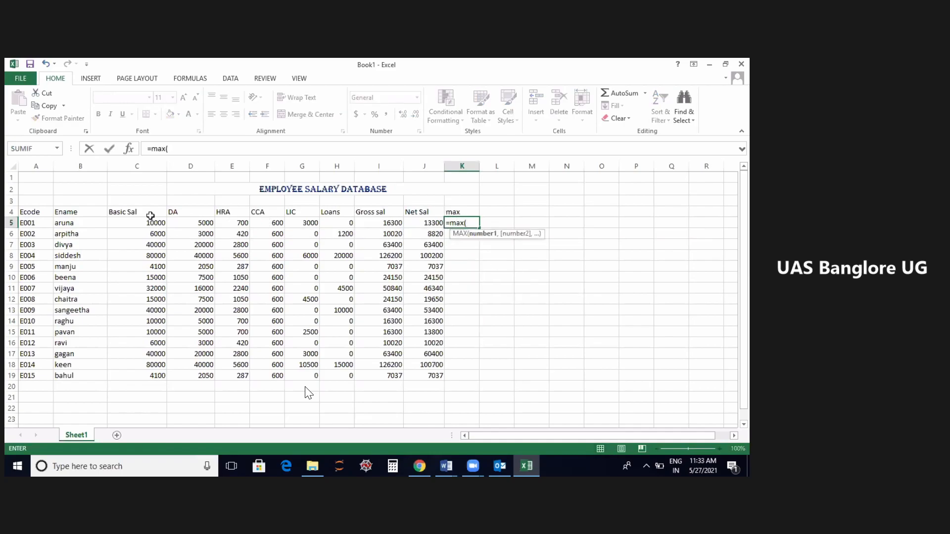
{"action": "left_click_drag", "start_coordinate": [113, 226], "coordinate": [415, 221]}
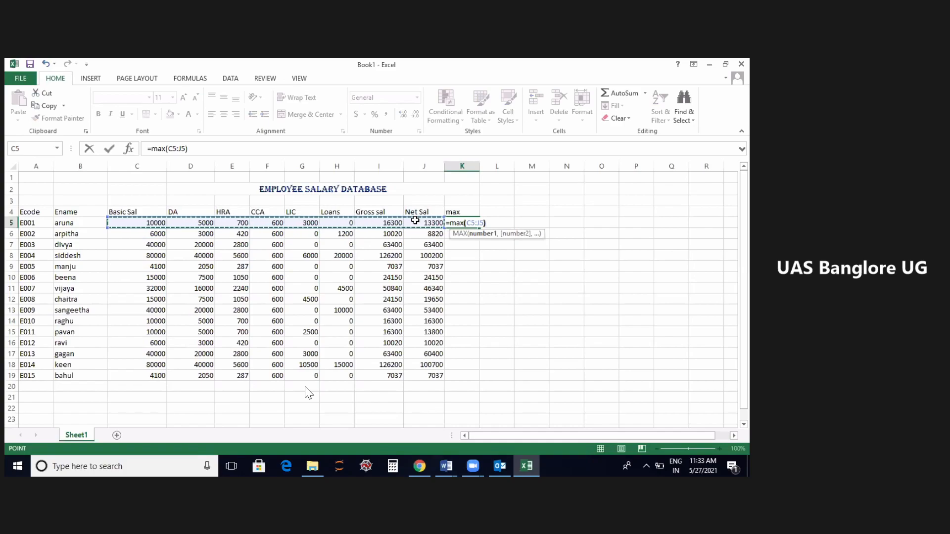
{"action": "key", "text": "Return"}
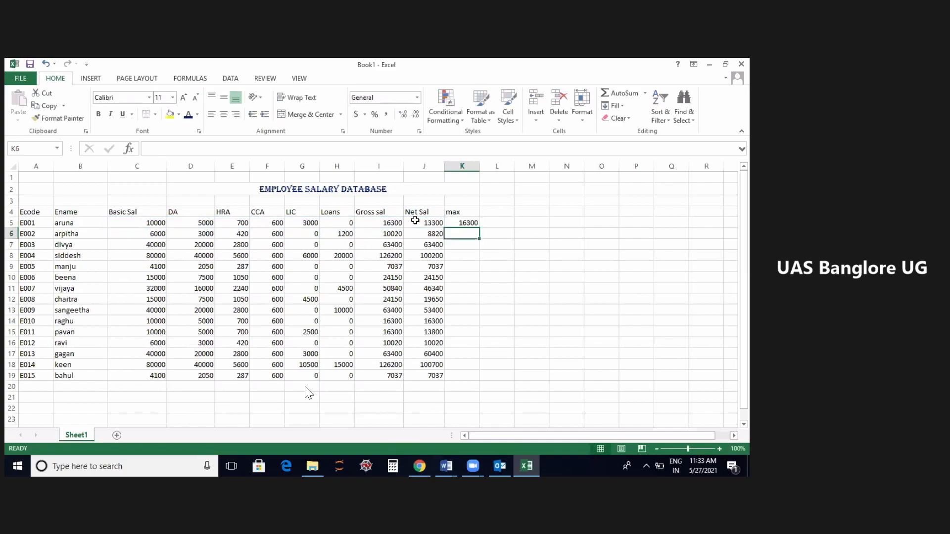
{"action": "left_click", "coordinate": [474, 221]}
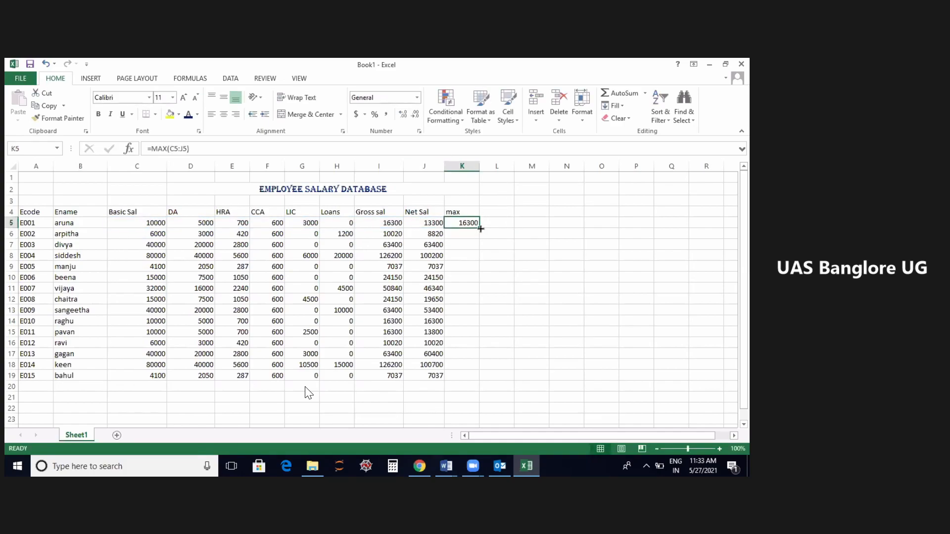
{"action": "left_click_drag", "start_coordinate": [480, 229], "coordinate": [486, 379]}
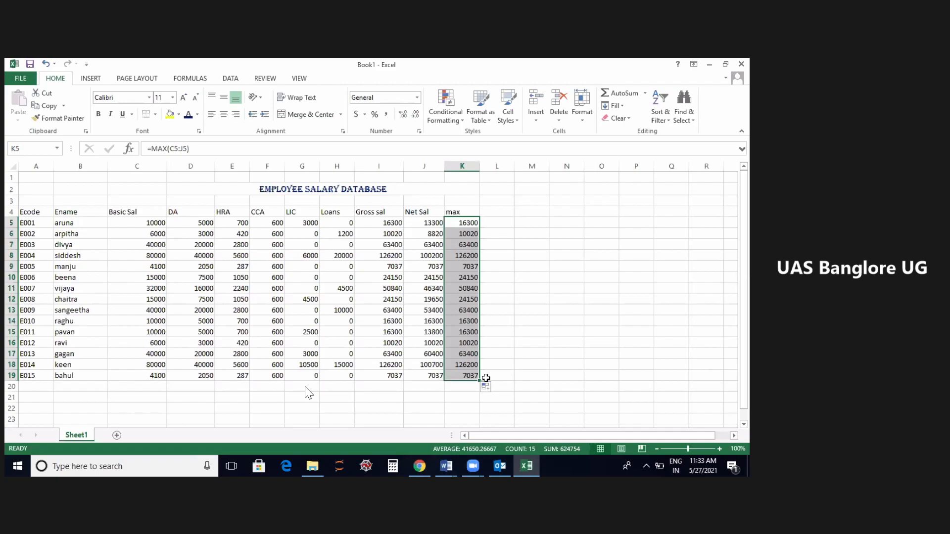
{"action": "key", "text": "Delete"}
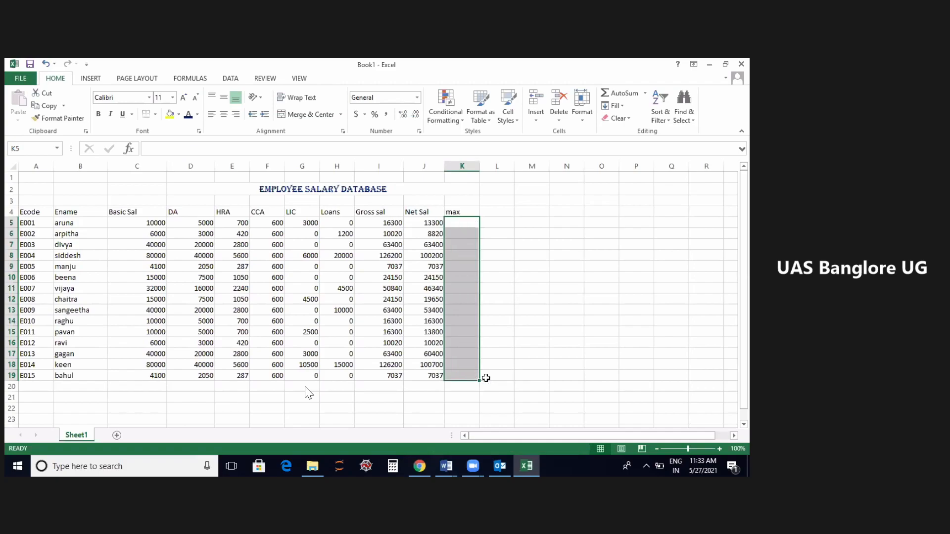
{"action": "left_click", "coordinate": [460, 225]}
{"action": "type", "text": "="}
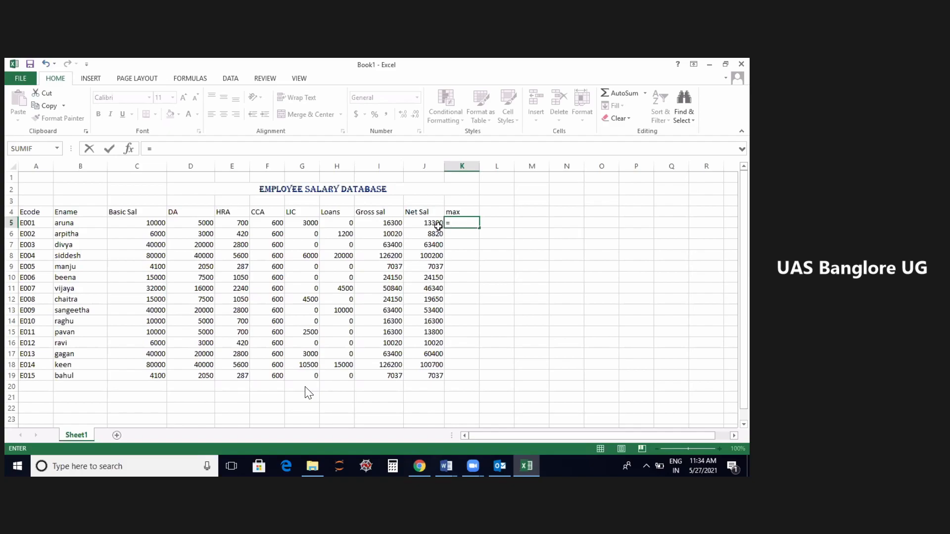
{"action": "type", "text": "m"}
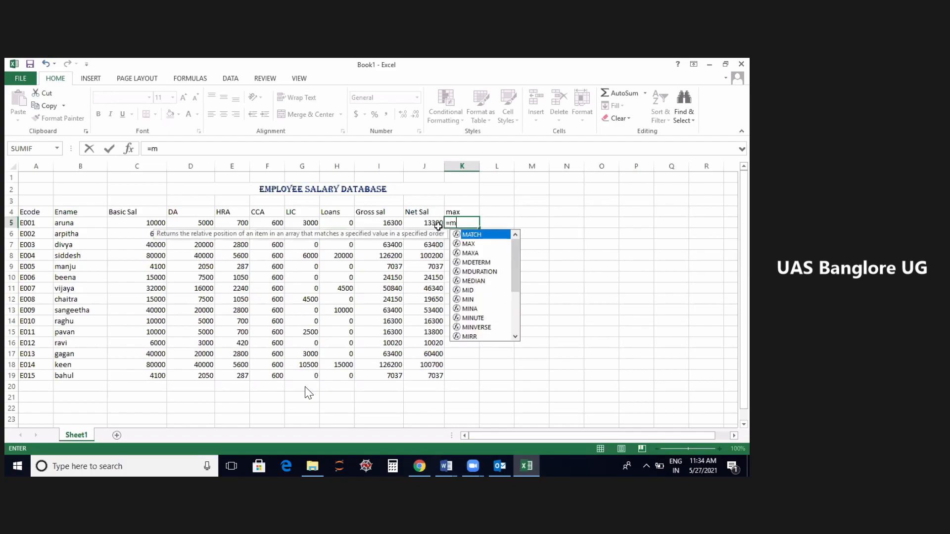
{"action": "type", "text": "ax("}
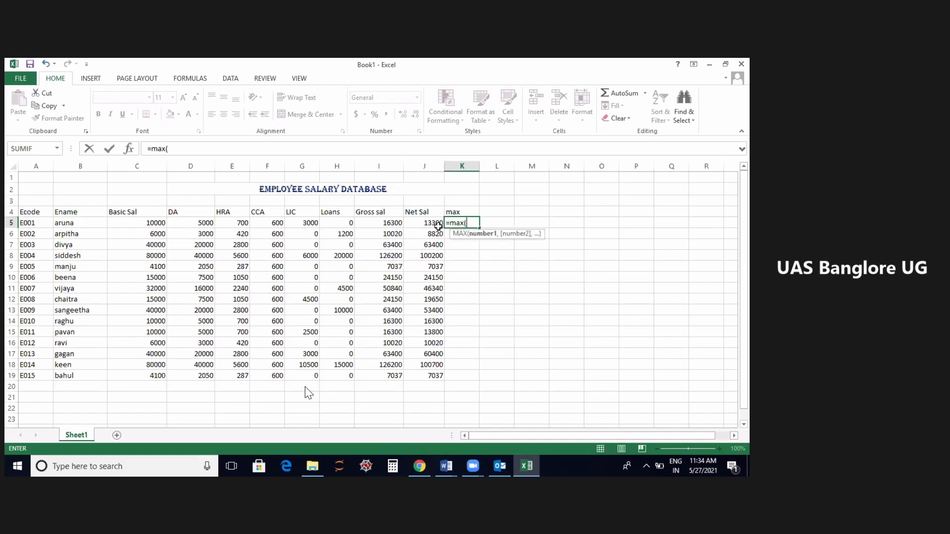
{"action": "left_click_drag", "start_coordinate": [138, 226], "coordinate": [269, 221]}
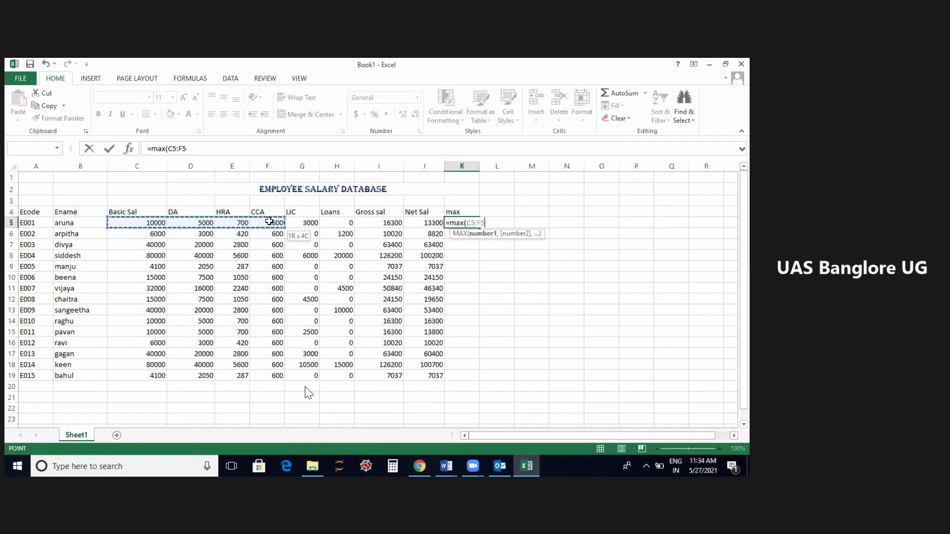
{"action": "left_click_drag", "start_coordinate": [270, 221], "coordinate": [110, 227]}
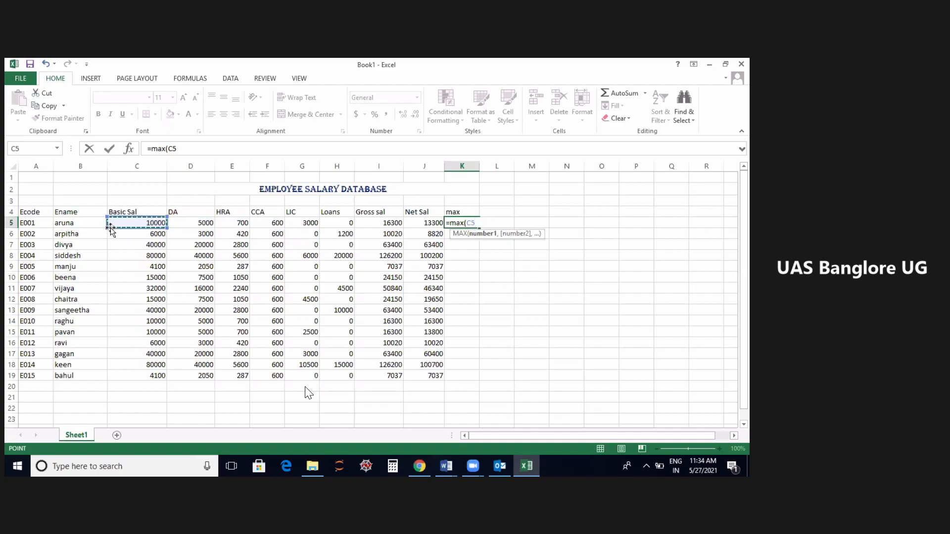
{"action": "left_click", "coordinate": [619, 274]}
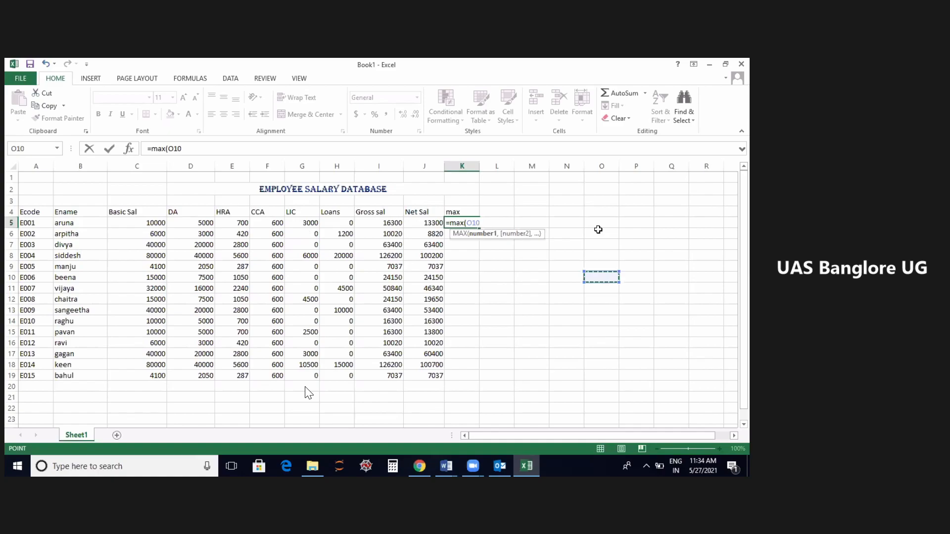
{"action": "key", "text": "BackSpace"}
{"action": "key", "text": "BackSpace"}
{"action": "key", "text": "BackSpace"}
{"action": "key", "text": "BackSpace"}
{"action": "key", "text": "BackSpace"}
{"action": "key", "text": "BackSpace"}
{"action": "key", "text": "BackSpace"}
{"action": "key", "text": "BackSpace"}
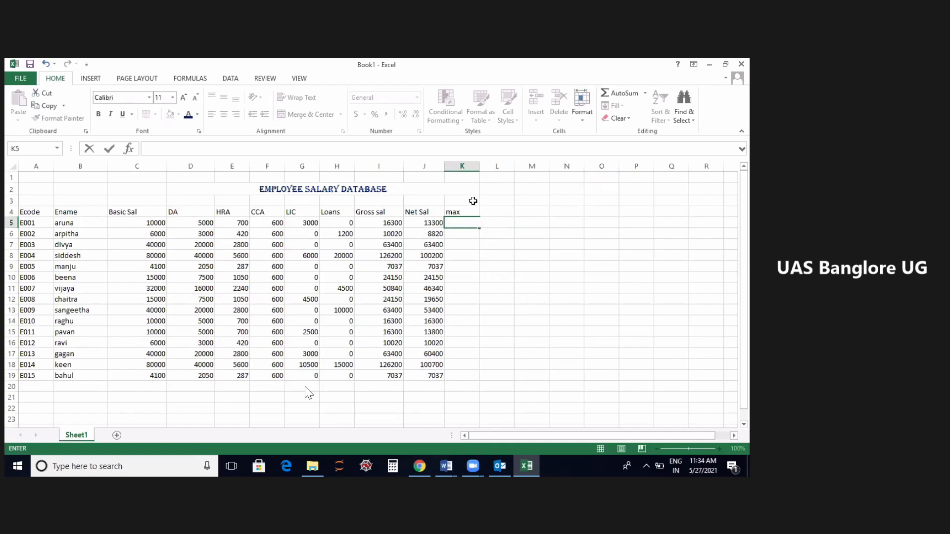
Replace the "max" column heading in K4 with "% savings"
{"action": "left_click", "coordinate": [474, 209]}
{"action": "key", "text": "BackSpace"}
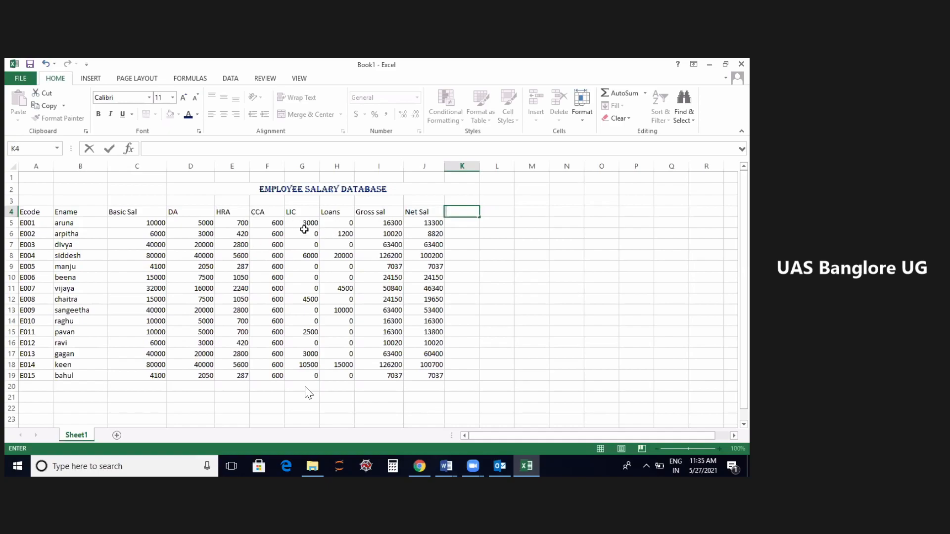
{"action": "type", "text": "% savings"}
Calculate the savings percentage for E001 in K5 from LIC and gross salary with the formula =G5/I5*100
{"action": "left_click", "coordinate": [457, 228]}
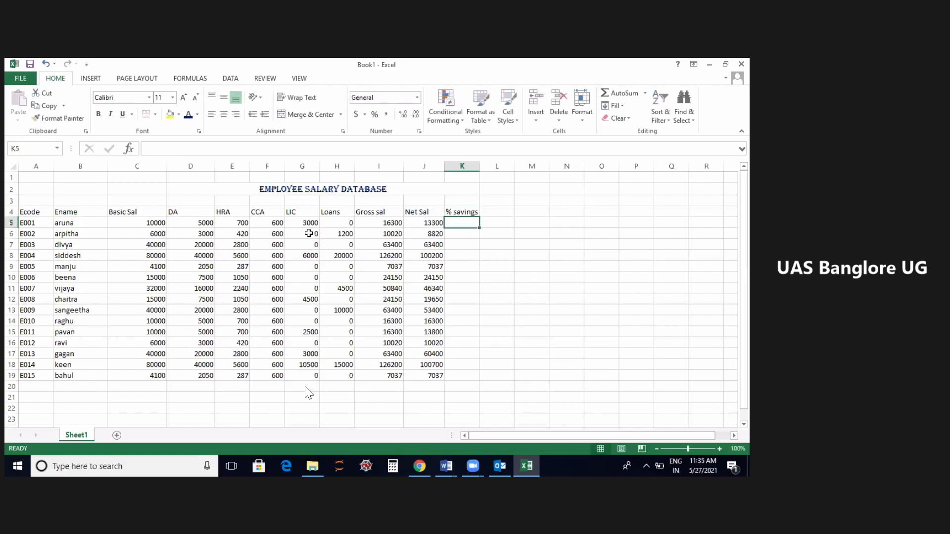
{"action": "type", "text": "="}
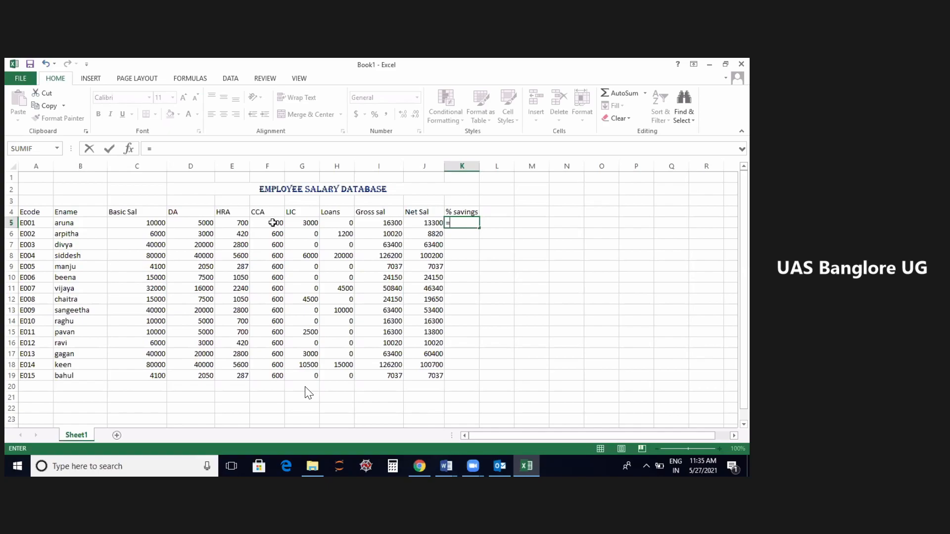
{"action": "left_click", "coordinate": [308, 225]}
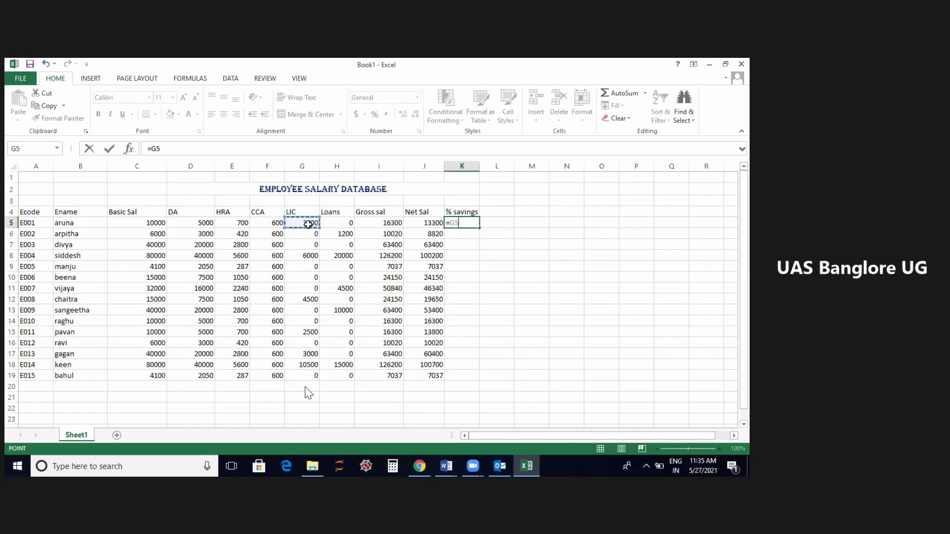
{"action": "type", "text": "/"}
{"action": "left_click", "coordinate": [381, 222]}
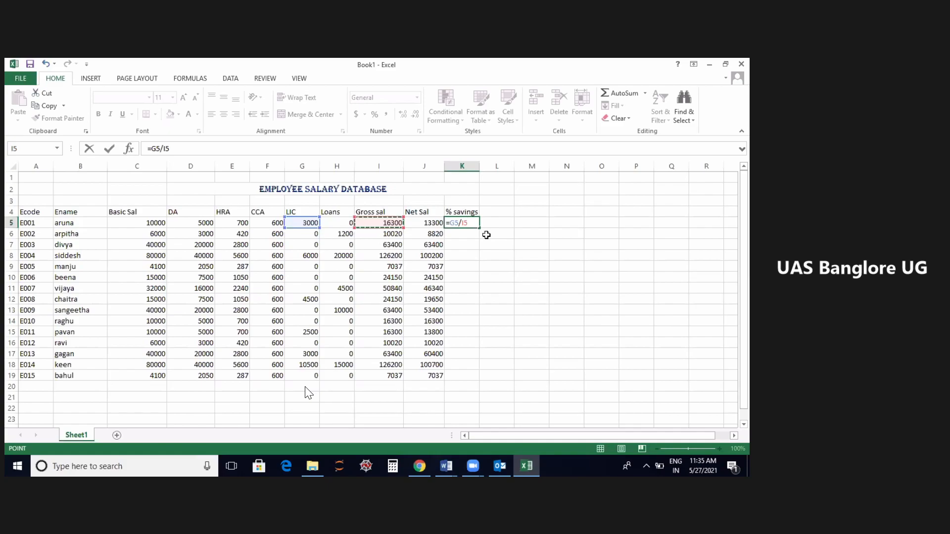
{"action": "type", "text": "*100"}
{"action": "key", "text": "Return"}
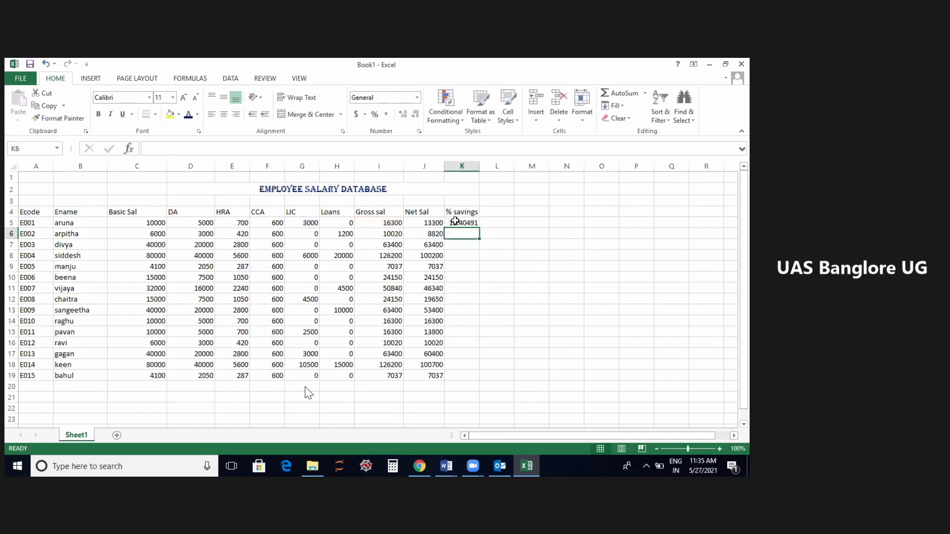
Fill the savings percentage formula from K5 down to K19 for all employees
{"action": "left_click", "coordinate": [474, 223]}
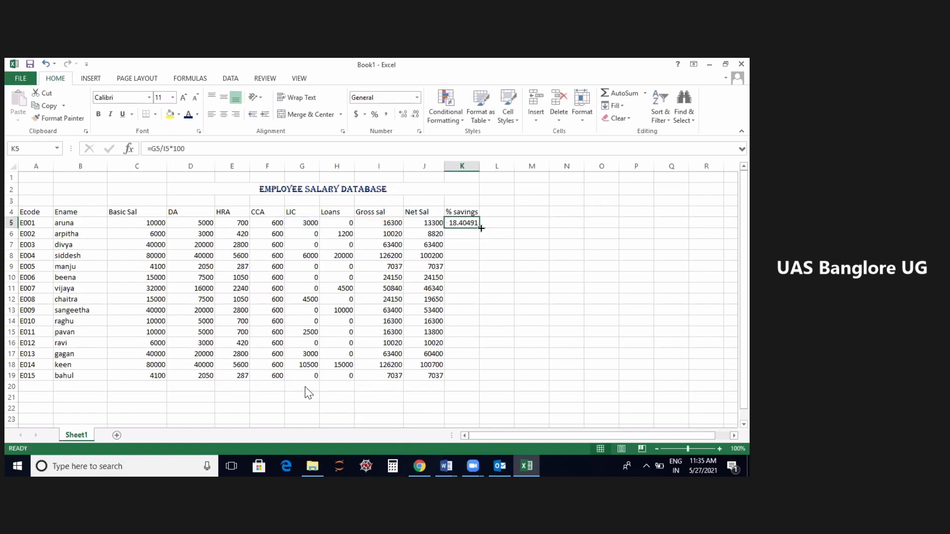
{"action": "left_click_drag", "start_coordinate": [481, 228], "coordinate": [480, 380]}
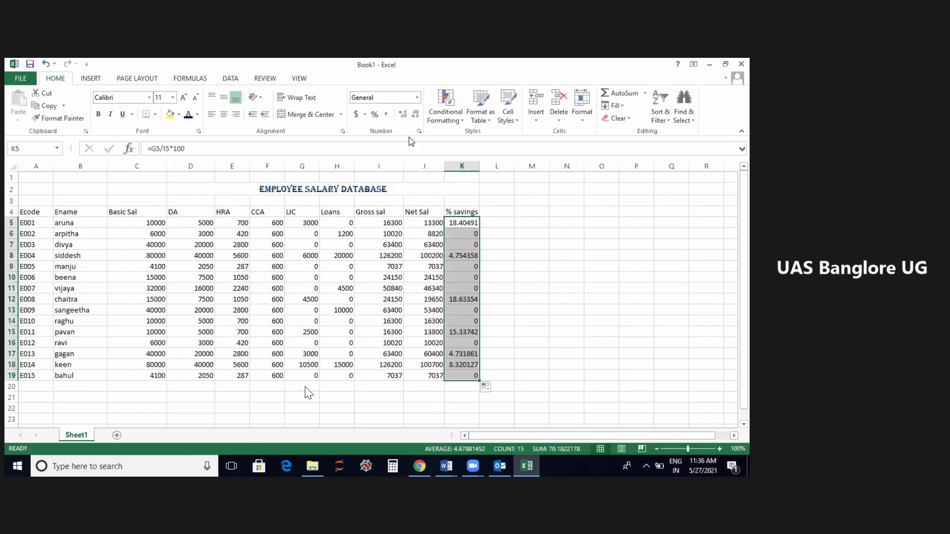
{"action": "left_click", "coordinate": [409, 137]}
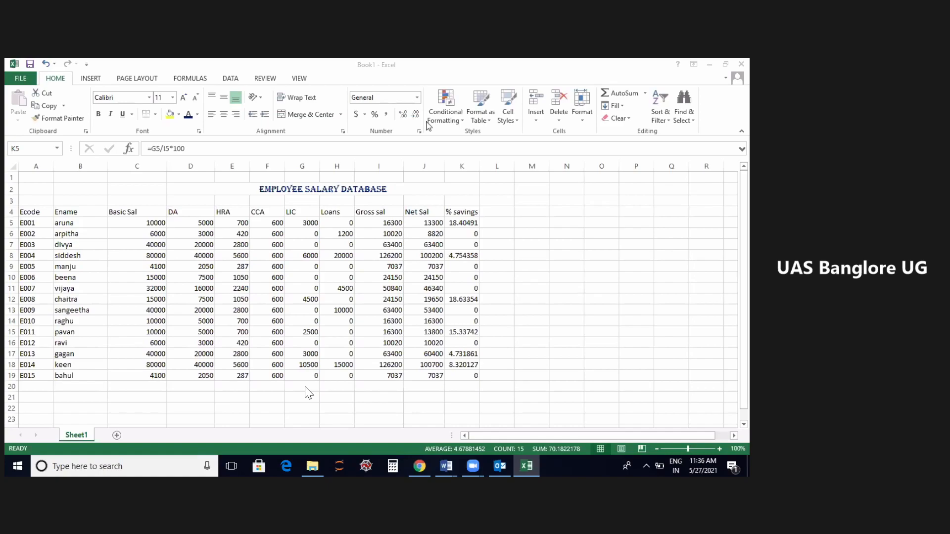
{"action": "key", "text": "ctrl+shift+Down"}
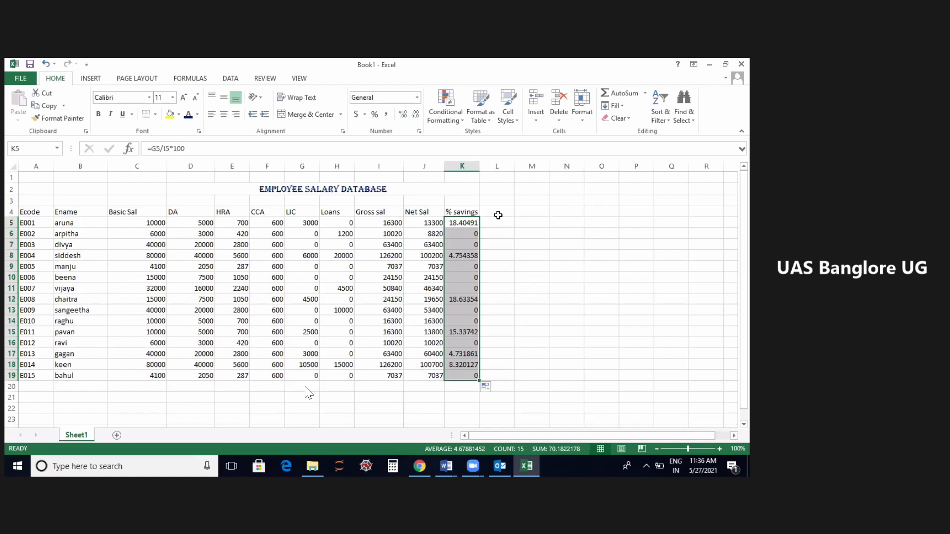
Add the column heading "IT" in L4, next to % savings
{"action": "left_click", "coordinate": [498, 215]}
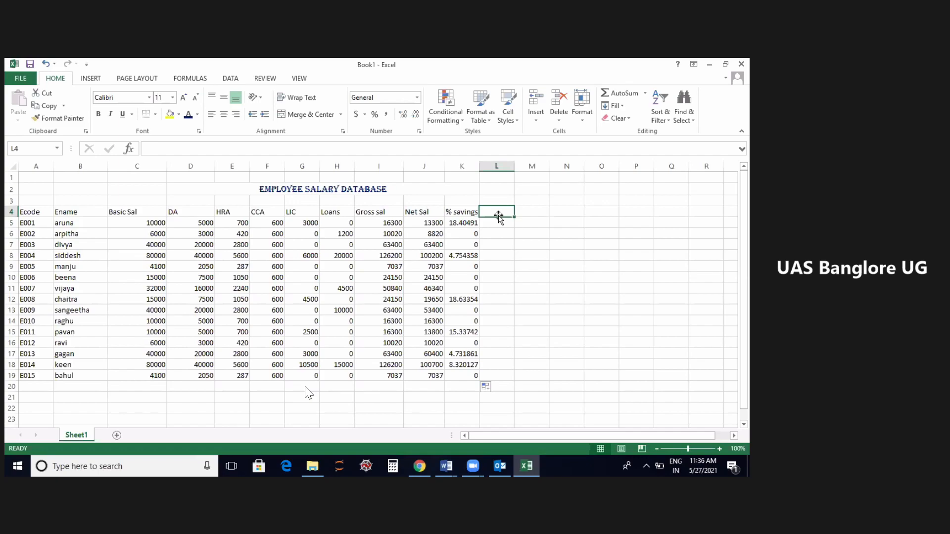
{"action": "type", "text": "I"}
{"action": "key", "text": "Escape"}
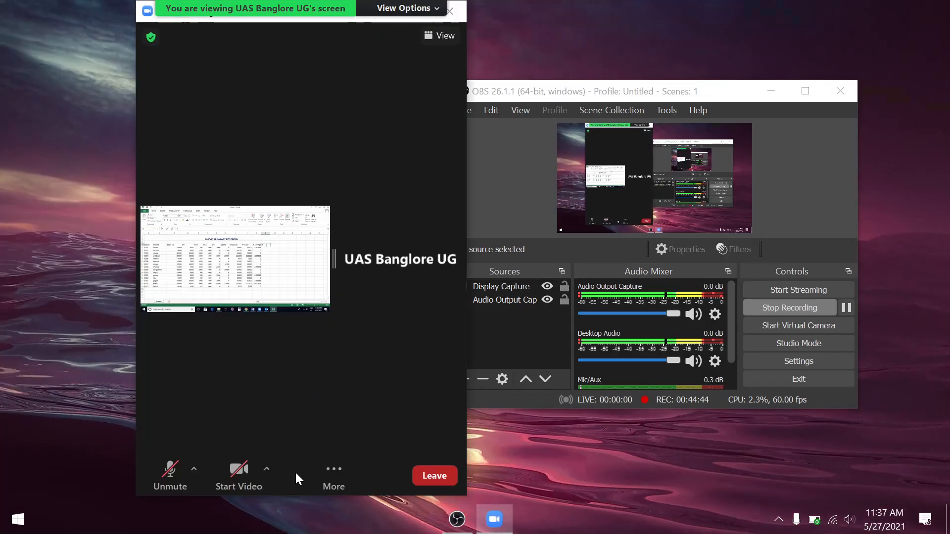
{"action": "double_click", "coordinate": [311, 205]}
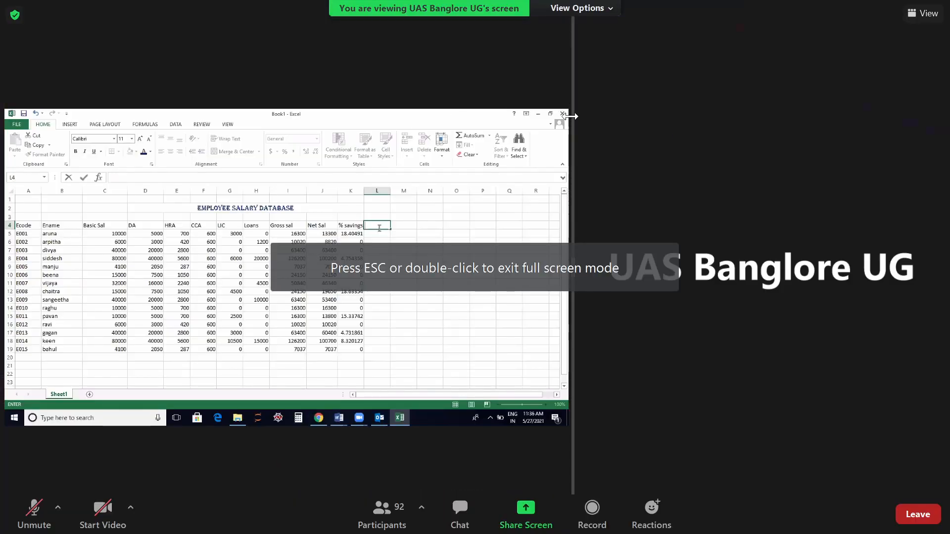
{"action": "left_click_drag", "start_coordinate": [573, 119], "coordinate": [743, 130]}
{"action": "type", "text": "T"}
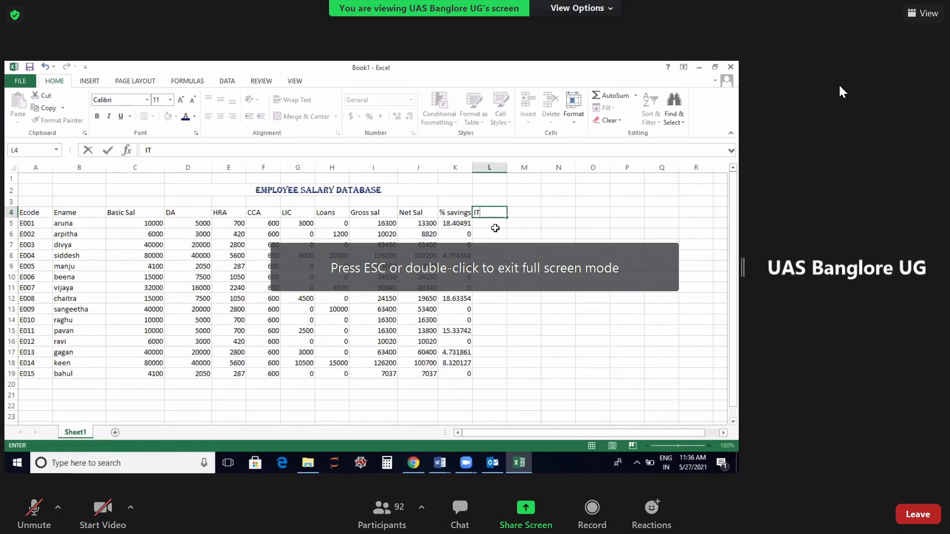
Calculate the IT amount for E001 in L5 with the formula =IF(I5>10000,I5*0.20,grosspay)
{"action": "left_click", "coordinate": [496, 228]}
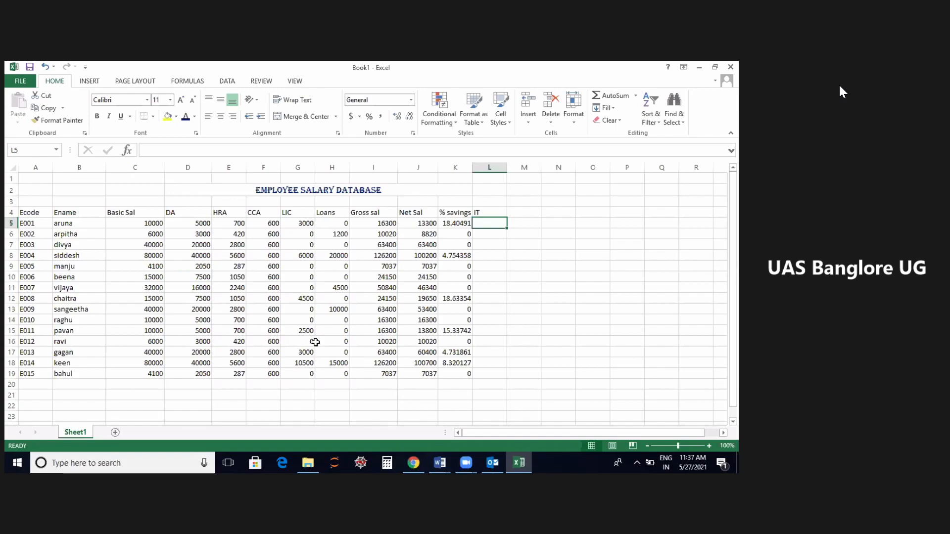
{"action": "type", "text": "=if"}
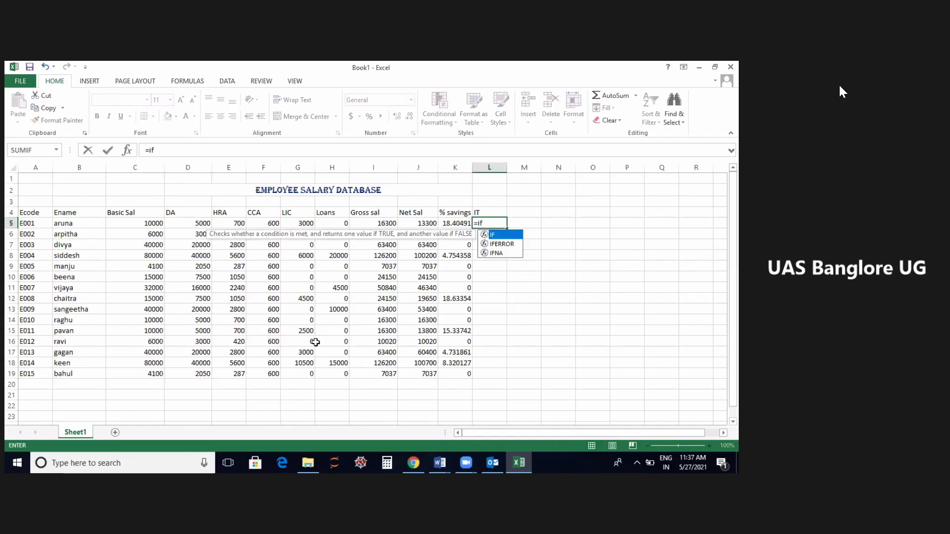
{"action": "type", "text": "(gross"}
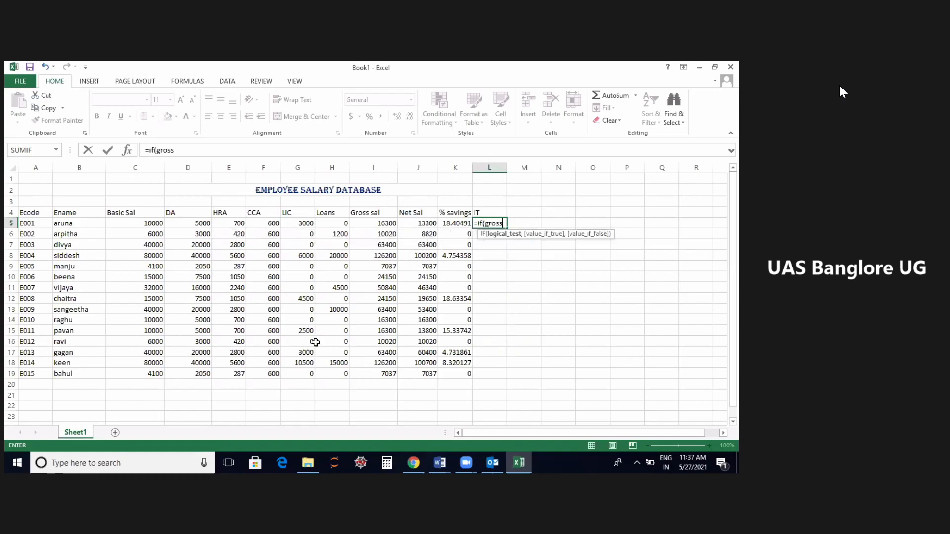
{"action": "key", "text": "BackSpace"}
{"action": "key", "text": "BackSpace"}
{"action": "key", "text": "BackSpace"}
{"action": "key", "text": "BackSpace"}
{"action": "key", "text": "BackSpace"}
{"action": "left_click", "coordinate": [367, 224]}
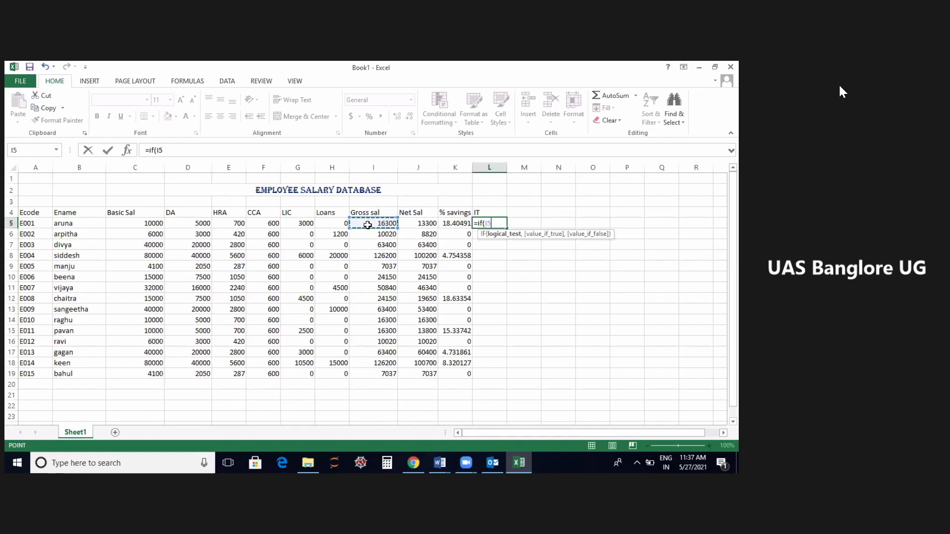
{"action": "type", "text": "<"}
{"action": "key", "text": "BackSpace"}
{"action": "type", "text": ">10000,"}
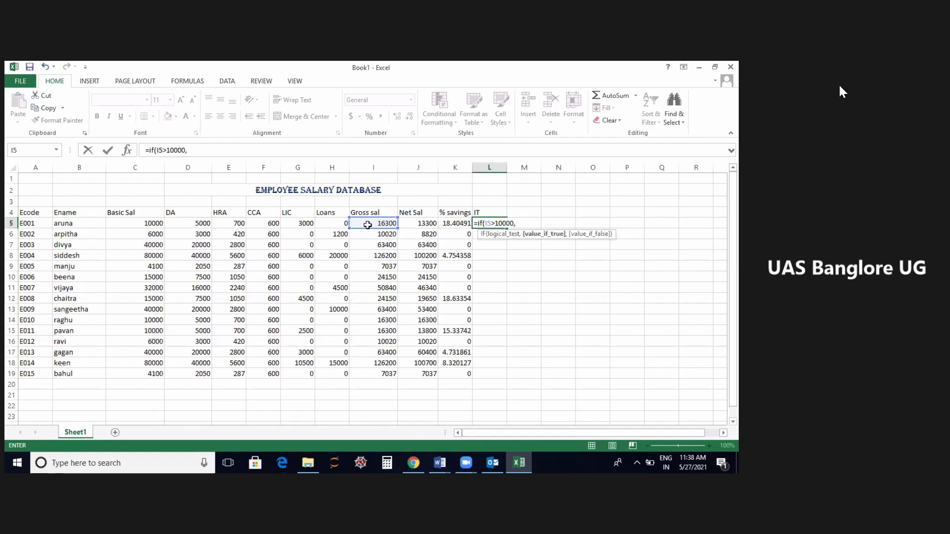
{"action": "left_click", "coordinate": [367, 225]}
{"action": "type", "text": "*0.20,"}
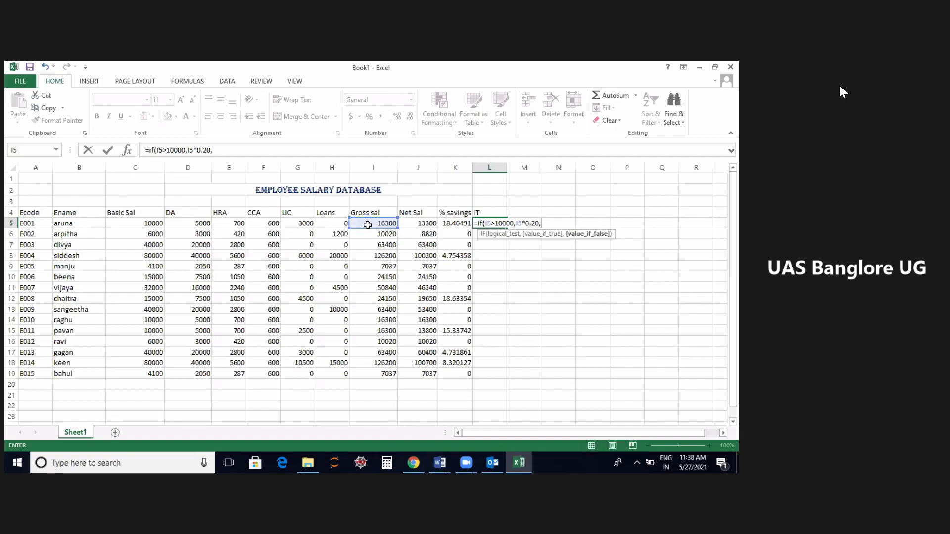
{"action": "type", "text": "grosspay)"}
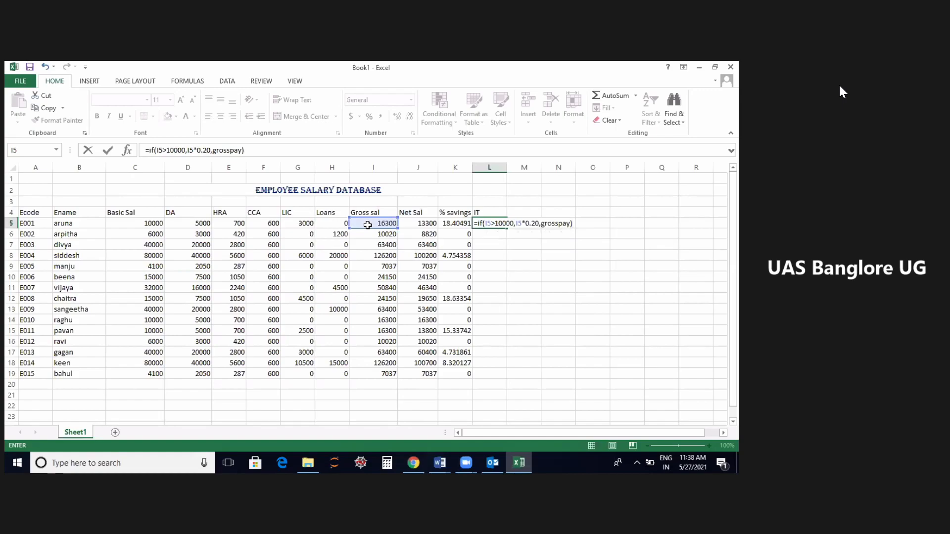
{"action": "key", "text": "Return"}
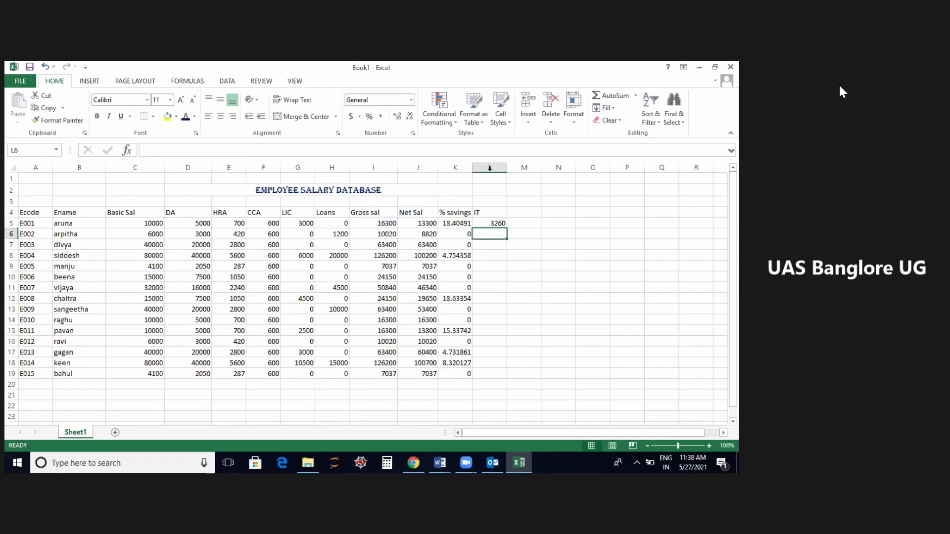
Fill the IT formula from L5 down to L19 and widen column L slightly
{"action": "left_click", "coordinate": [484, 223]}
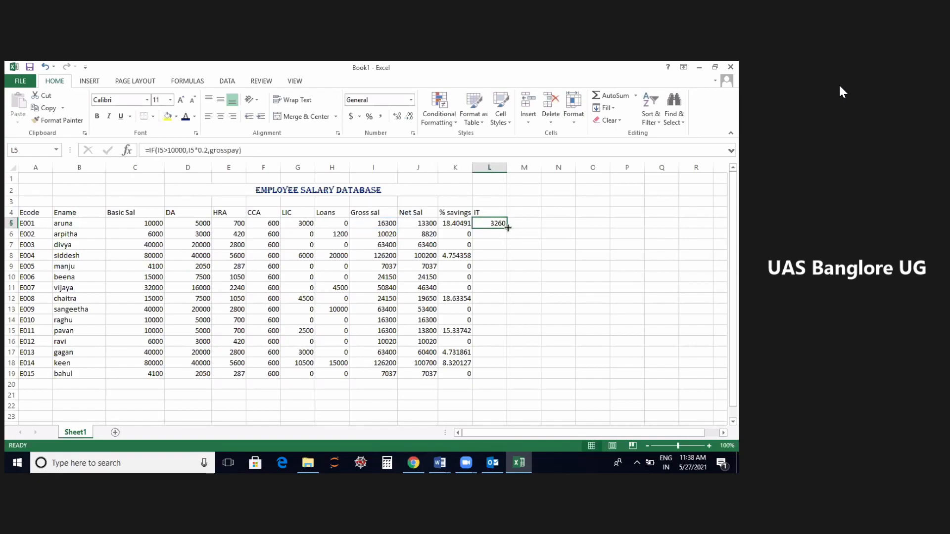
{"action": "left_click_drag", "start_coordinate": [507, 228], "coordinate": [510, 386]}
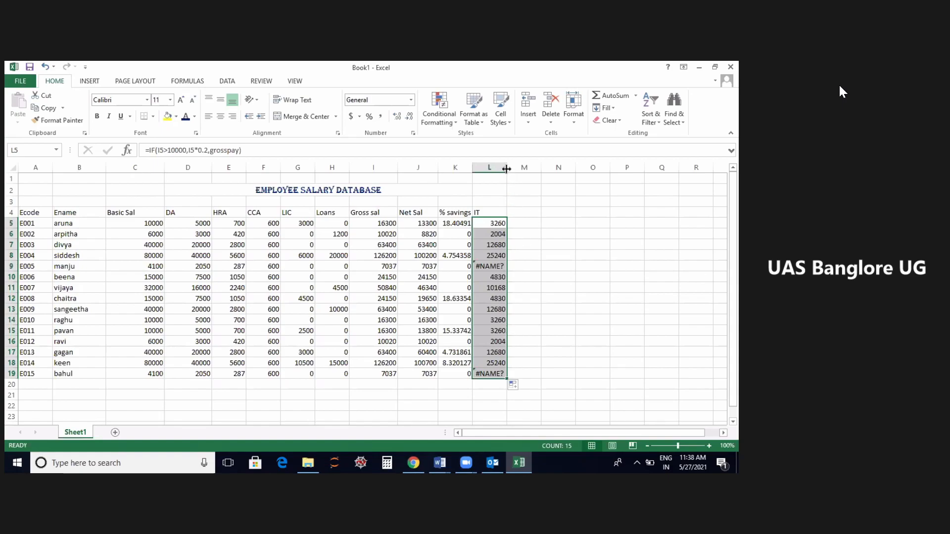
{"action": "left_click_drag", "start_coordinate": [507, 169], "coordinate": [517, 169]}
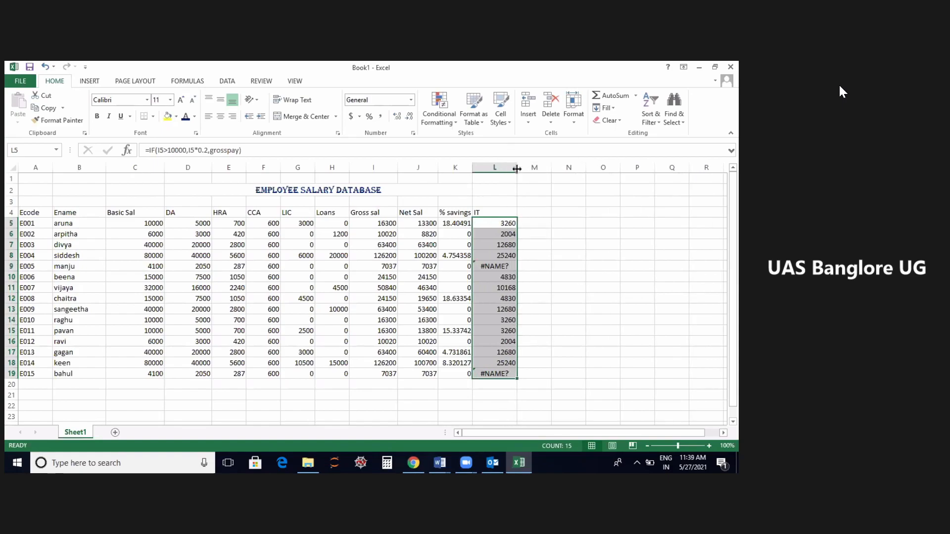
{"action": "left_click_drag", "start_coordinate": [517, 169], "coordinate": [522, 169]}
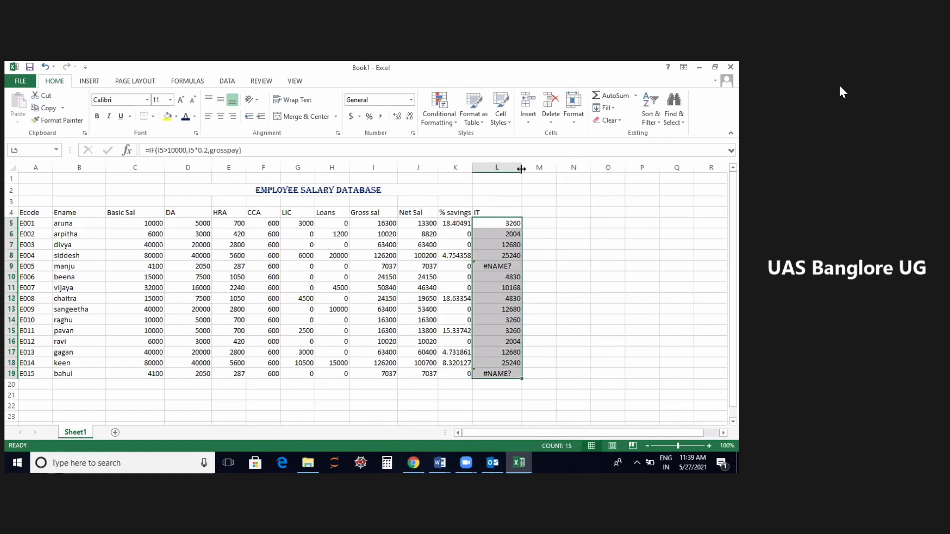
{"action": "left_click", "coordinate": [496, 266]}
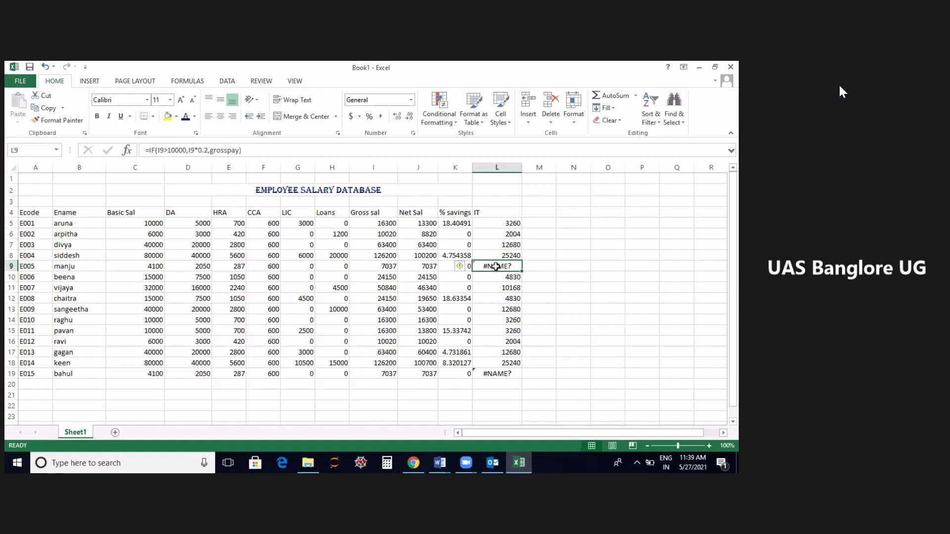
{"action": "double_click", "coordinate": [496, 266]}
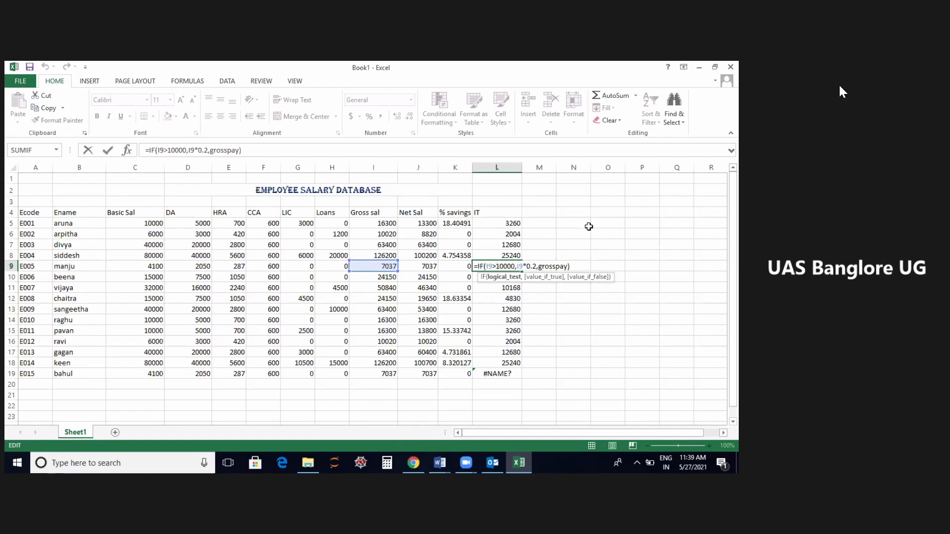
{"action": "left_click", "coordinate": [589, 226]}
{"action": "key", "text": "BackSpace"}
{"action": "key", "text": "BackSpace"}
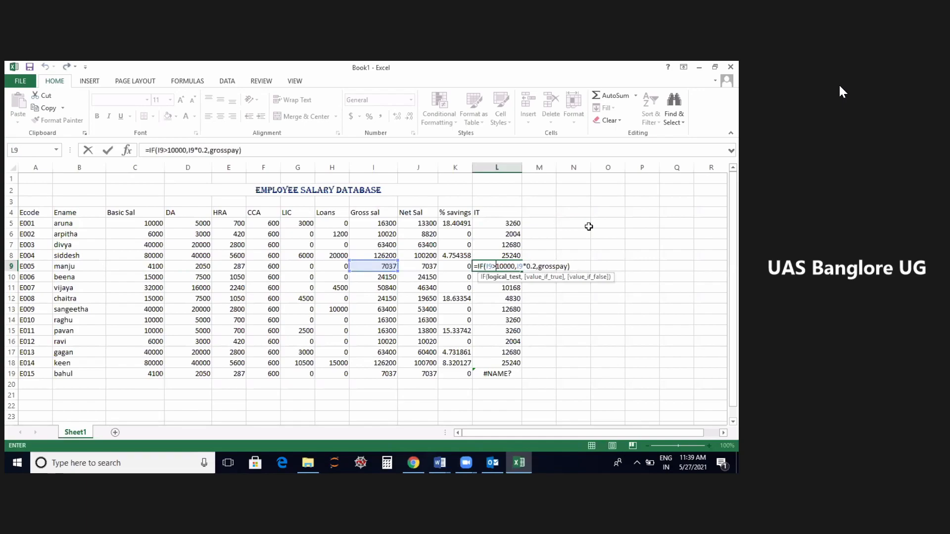
{"action": "left_click", "coordinate": [170, 151]}
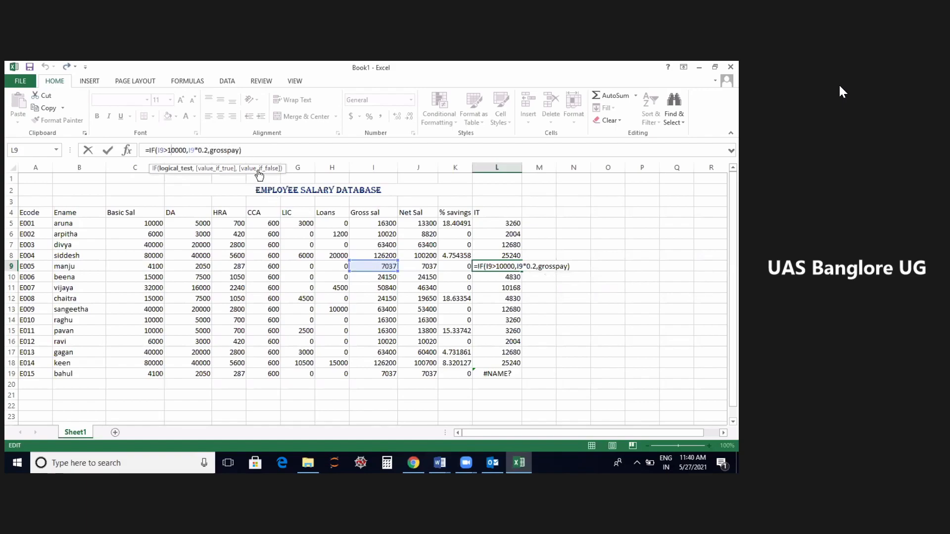
Replace grosspay in the L5 IT formula with a cell reference, making it =IF(I5>10000,I5*0.2,M5)
{"action": "left_click", "coordinate": [498, 223]}
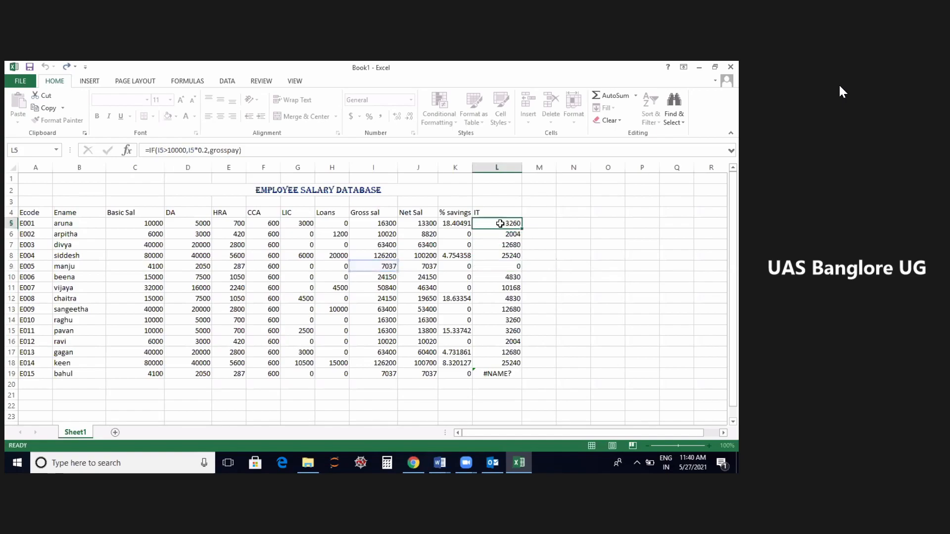
{"action": "left_click", "coordinate": [240, 149]}
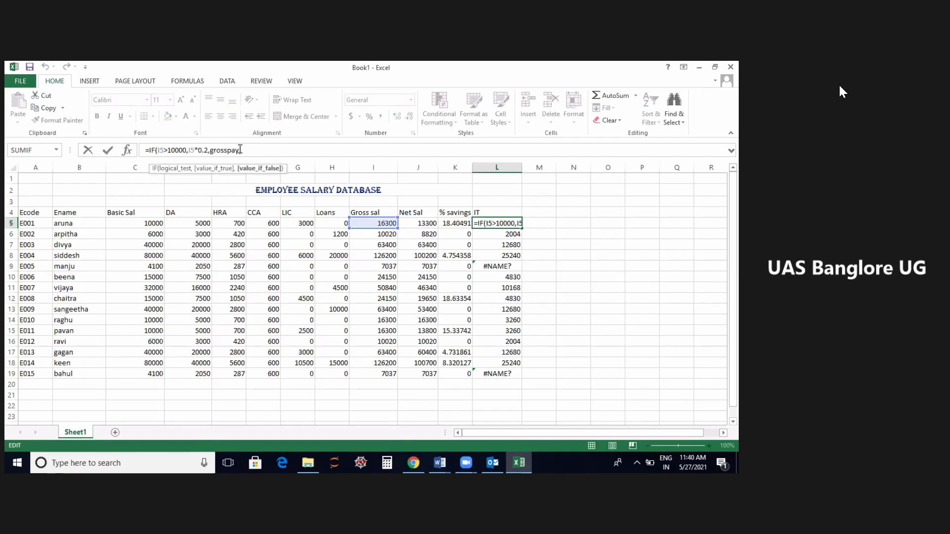
{"action": "key", "text": "BackSpace"}
{"action": "key", "text": "BackSpace"}
{"action": "key", "text": "BackSpace"}
{"action": "key", "text": "BackSpace"}
{"action": "key", "text": "BackSpace"}
{"action": "key", "text": "BackSpace"}
{"action": "key", "text": "BackSpace"}
{"action": "key", "text": "BackSpace"}
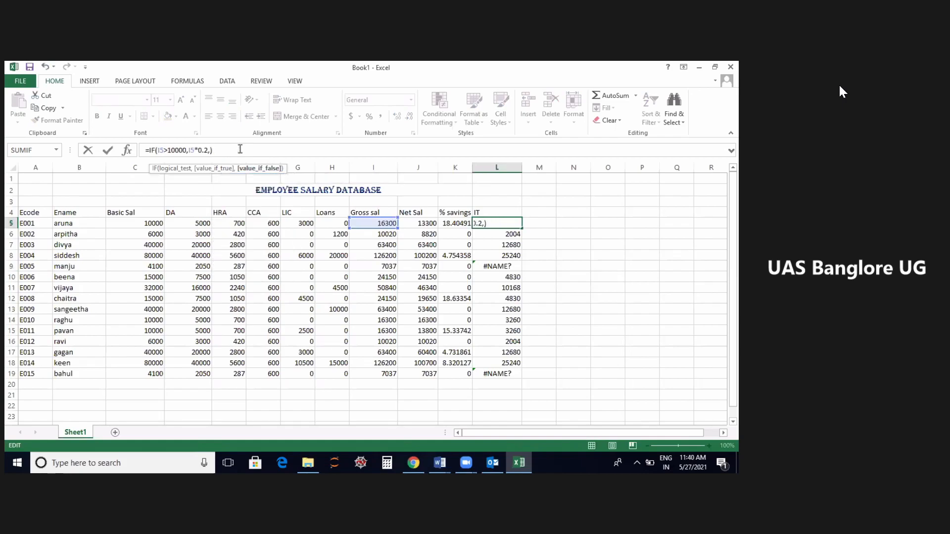
{"action": "left_click", "coordinate": [380, 222]}
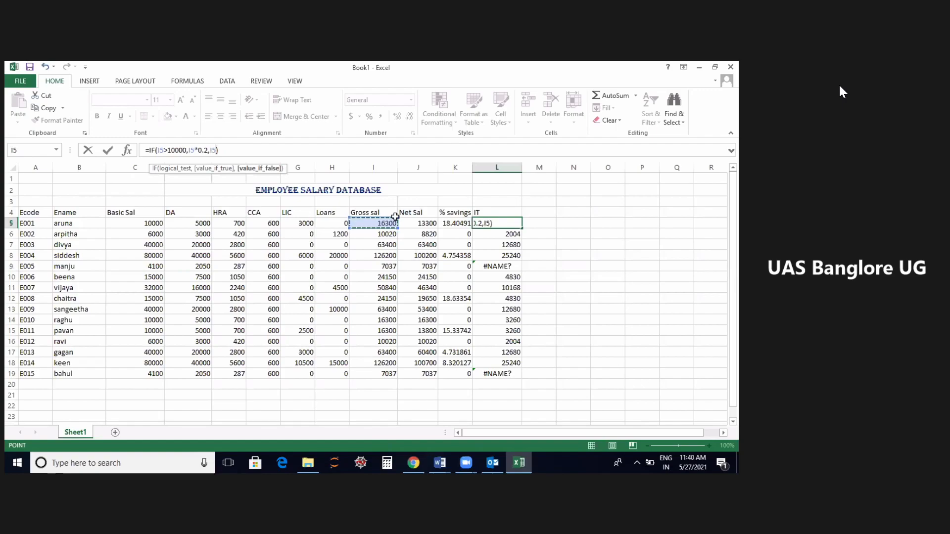
{"action": "left_click", "coordinate": [533, 227]}
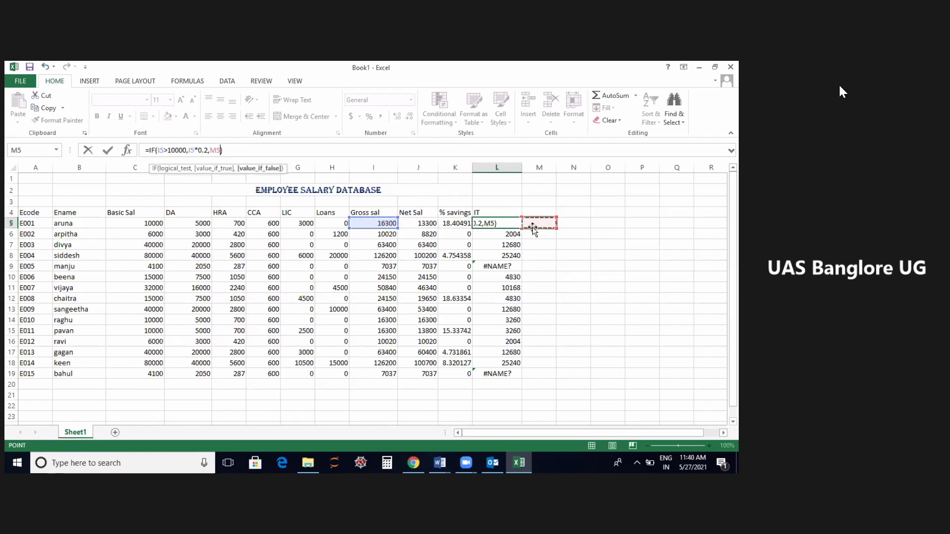
{"action": "left_click", "coordinate": [513, 224]}
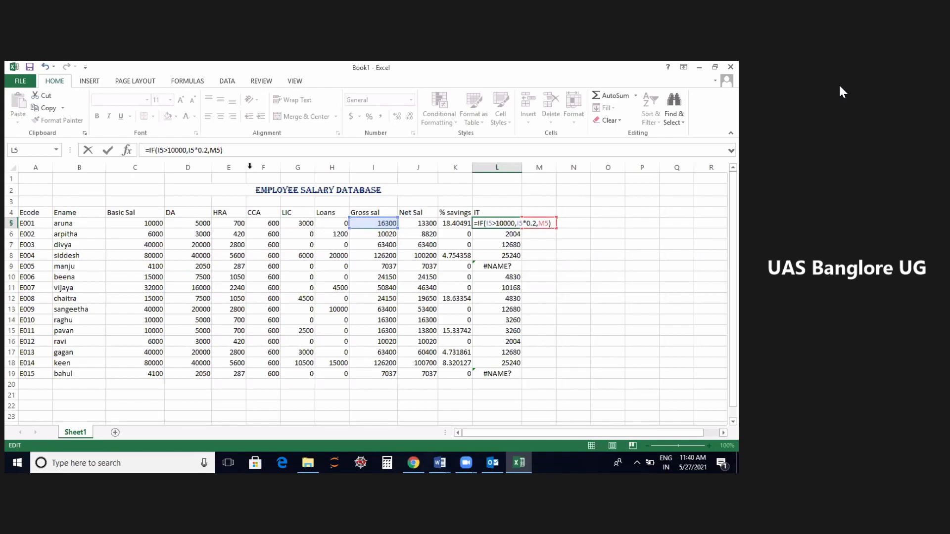
{"action": "left_click", "coordinate": [219, 151]}
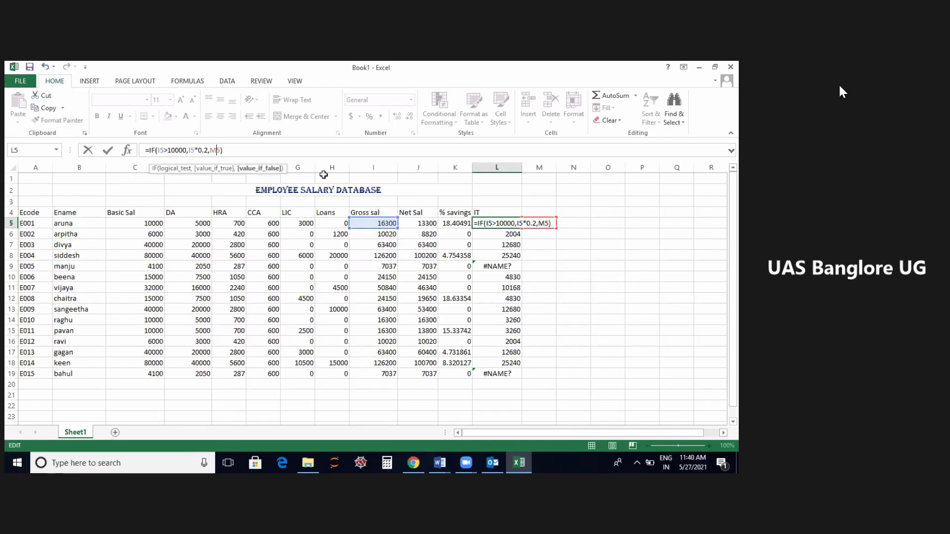
{"action": "left_click", "coordinate": [372, 221]}
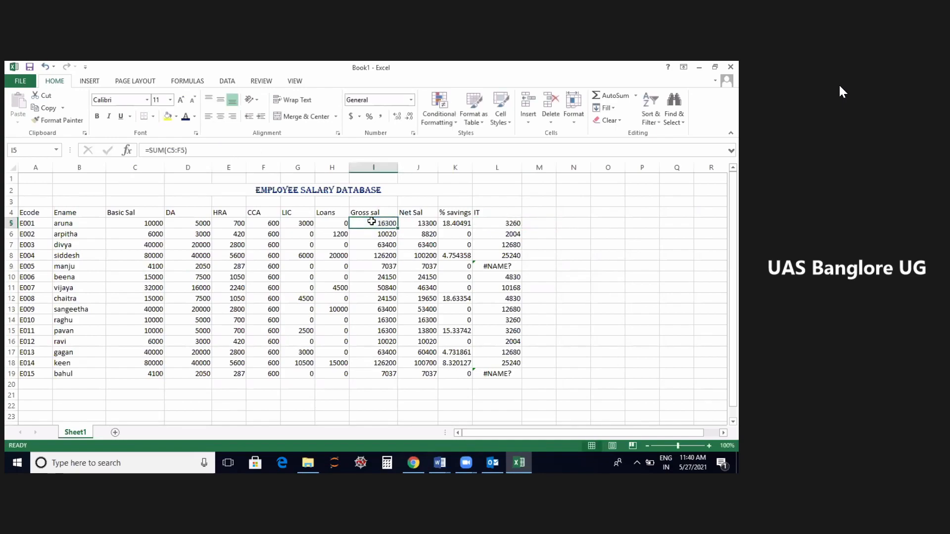
Correct the false value in the L5 formula to I5, making it =IF(I5>10000,I5*0.2,I5), and fill it down to L19
{"action": "left_click", "coordinate": [498, 222]}
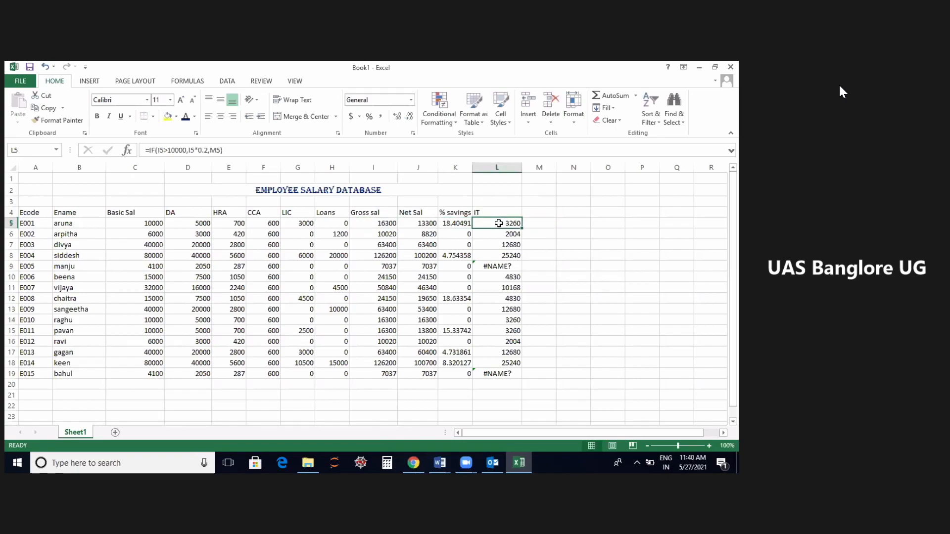
{"action": "left_click", "coordinate": [217, 152]}
{"action": "key", "text": "BackSpace"}
{"action": "type", "text": "1"}
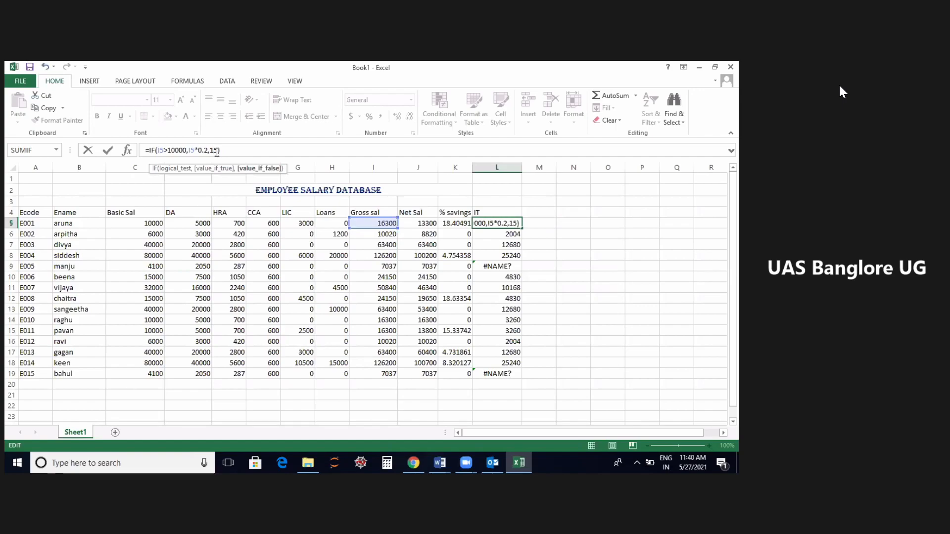
{"action": "key", "text": "BackSpace"}
{"action": "type", "text": "I"}
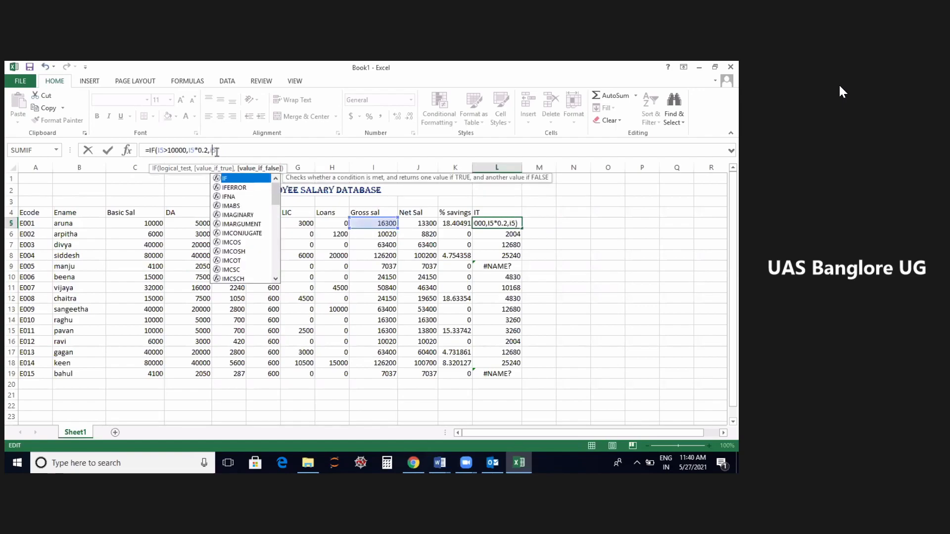
{"action": "key", "text": "Return"}
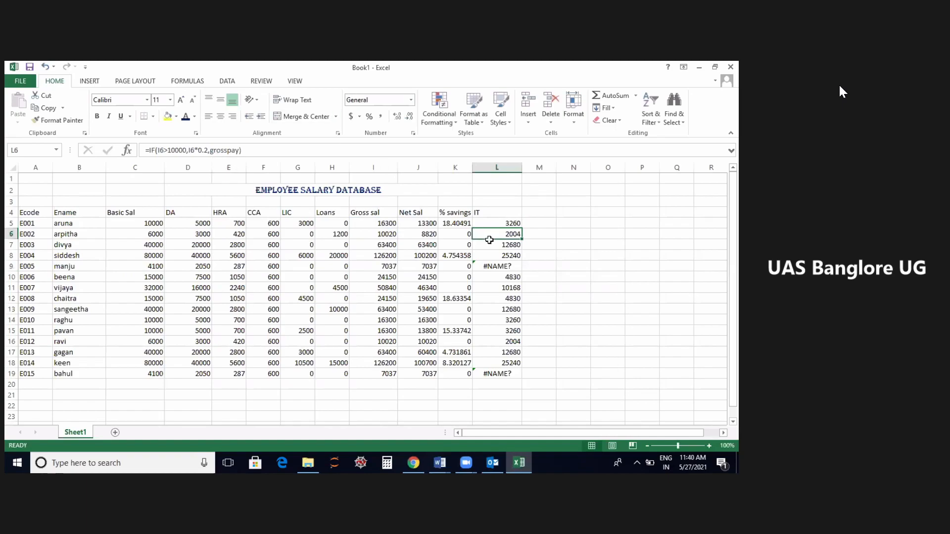
{"action": "left_click", "coordinate": [497, 225]}
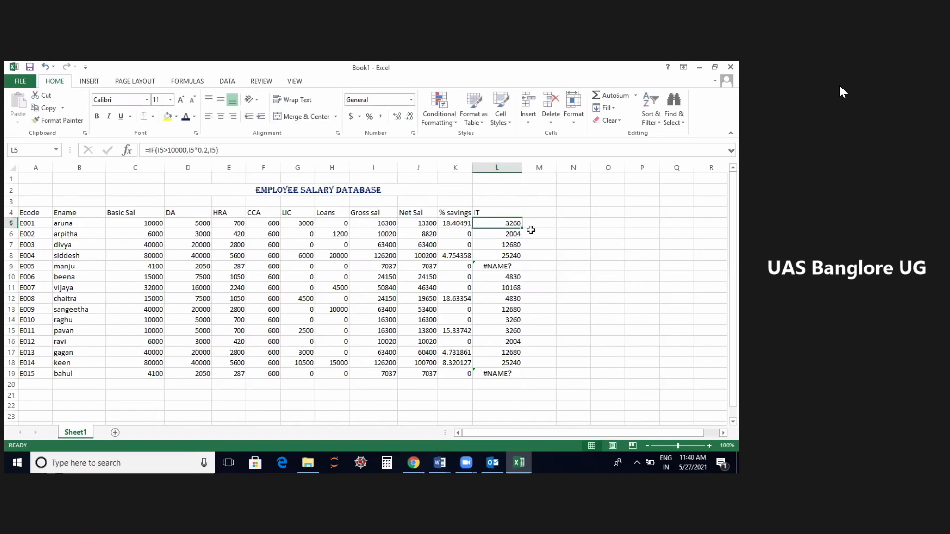
{"action": "left_click_drag", "start_coordinate": [521, 228], "coordinate": [522, 375]}
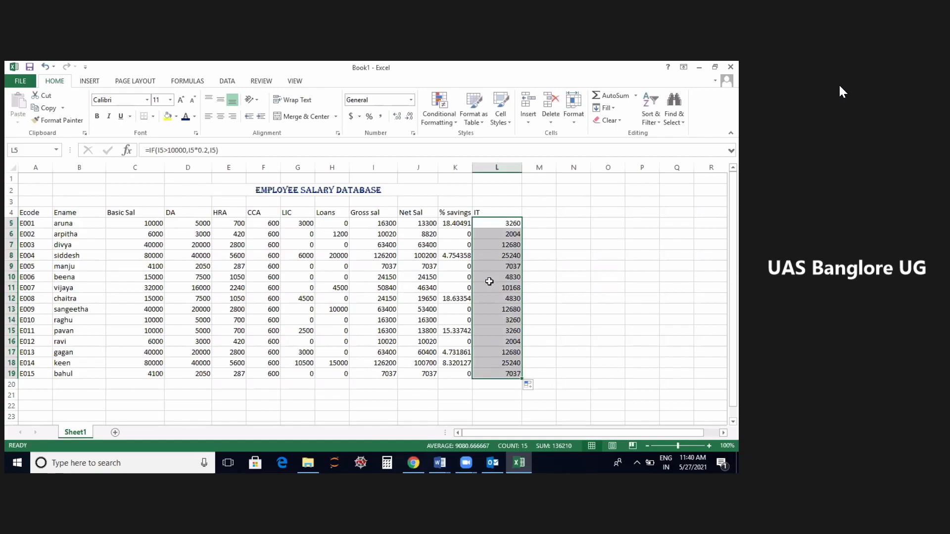
Add the column heading "Bal" in M4, next to IT
{"action": "left_click", "coordinate": [539, 212]}
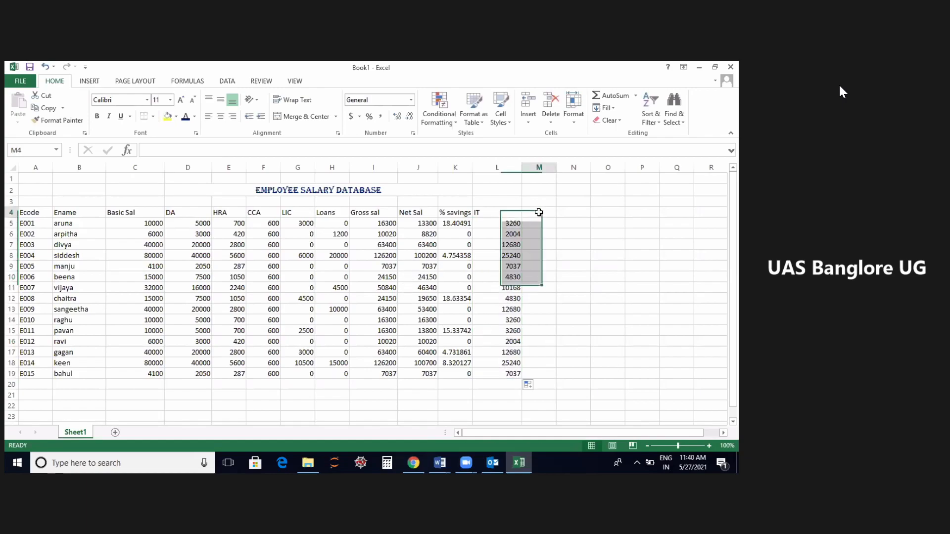
{"action": "type", "text": "Bal"}
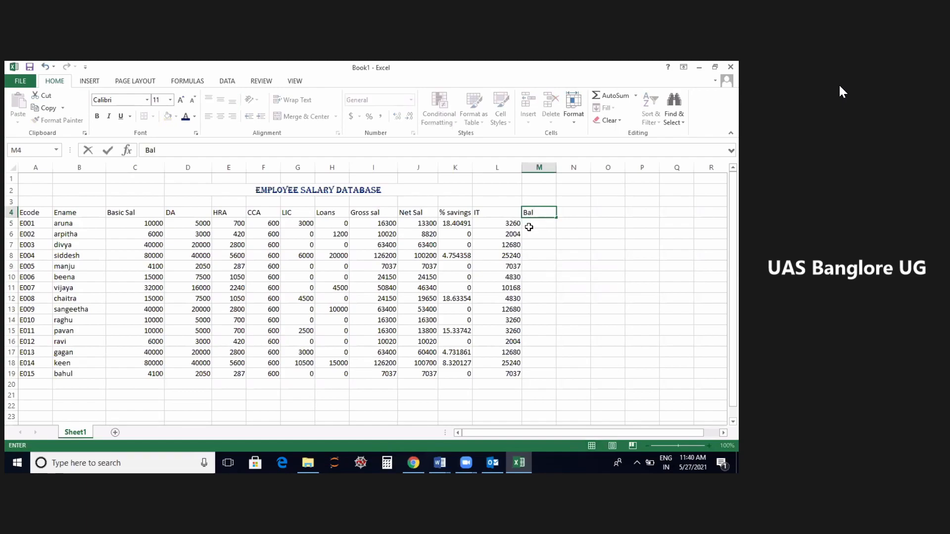
{"action": "key", "text": "Return"}
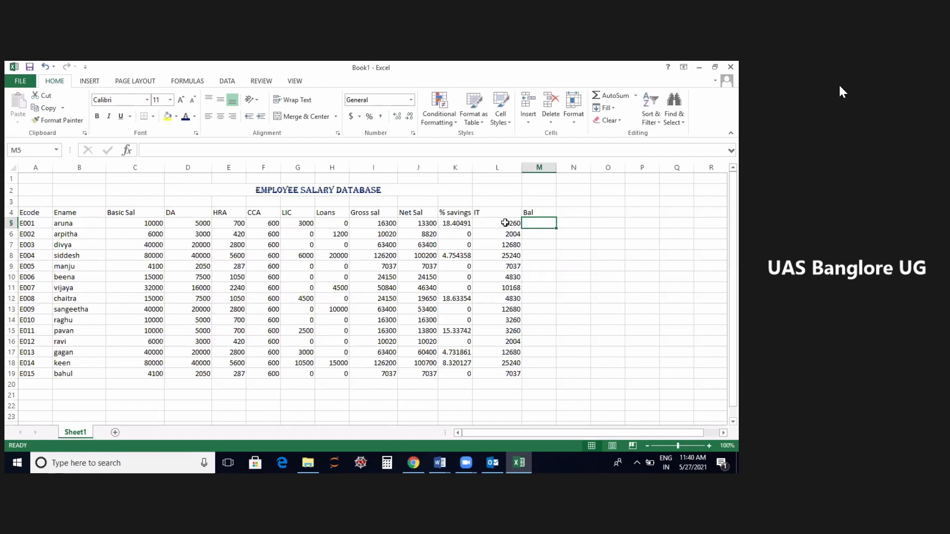
{"action": "left_click", "coordinate": [505, 223]}
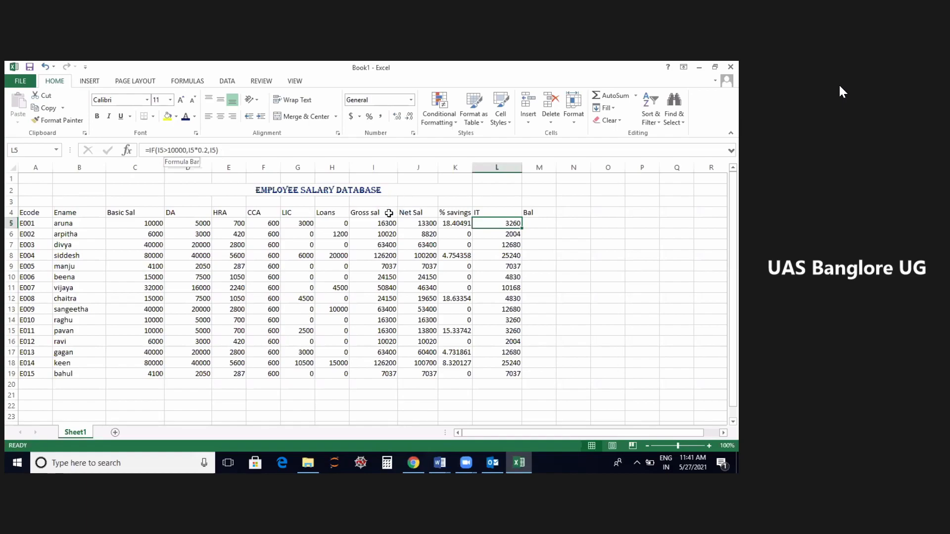
{"action": "left_click", "coordinate": [370, 221]}
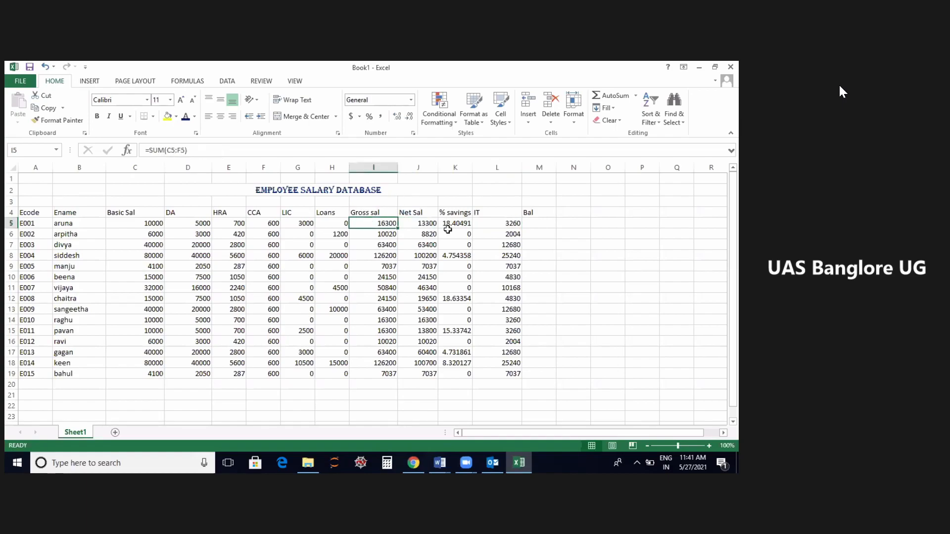
{"action": "left_click", "coordinate": [498, 223]}
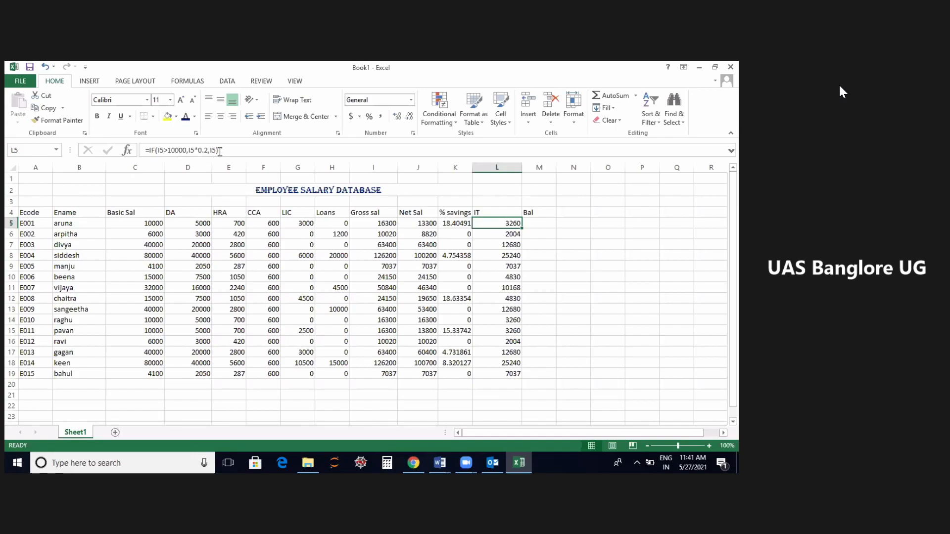
{"action": "left_click", "coordinate": [542, 224]}
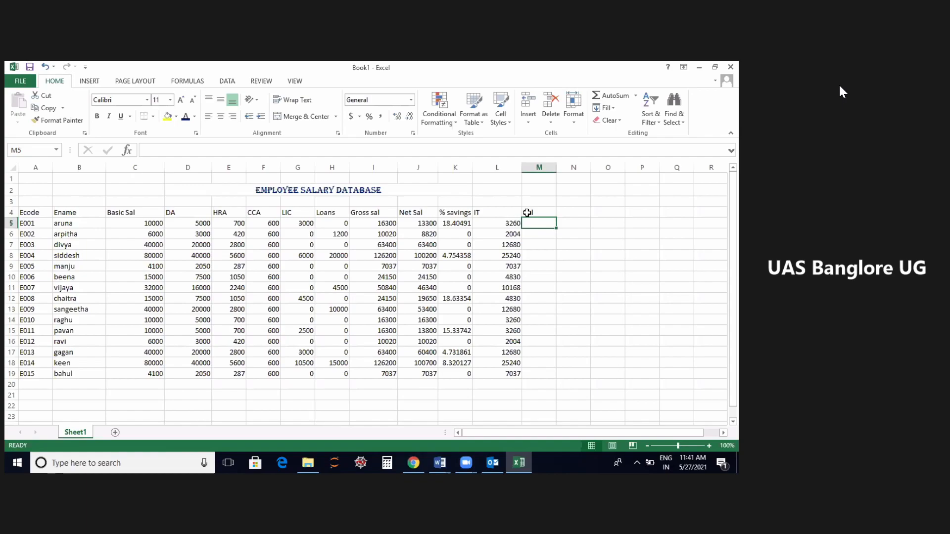
Change the column heading in M4 to "Net Bal"
{"action": "double_click", "coordinate": [528, 213]}
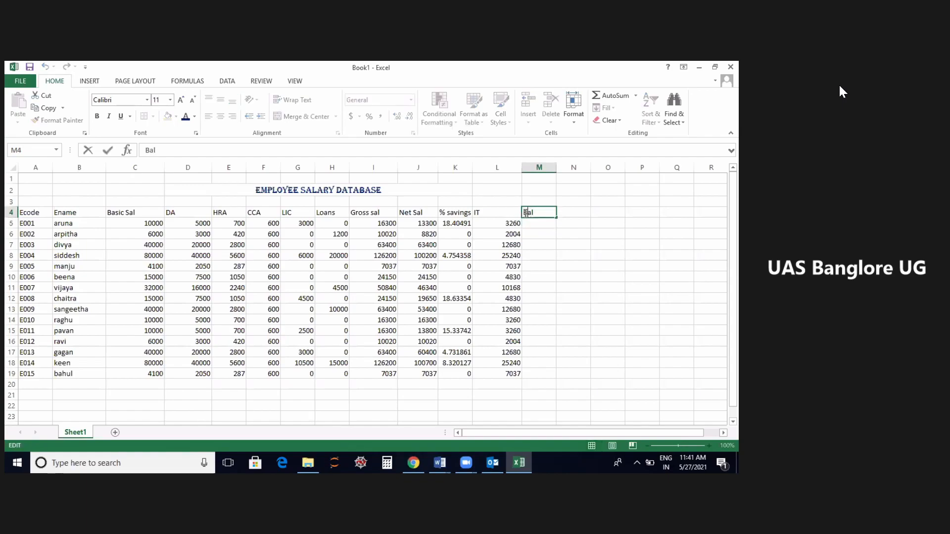
{"action": "type", "text": "Net"}
{"action": "left_click", "coordinate": [530, 223]}
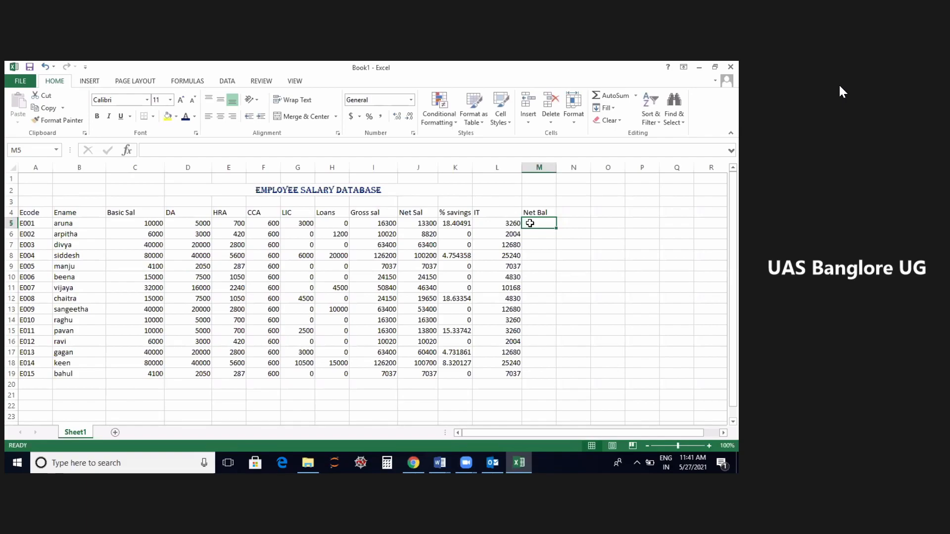
Calculate the net balance for E001 in M5 with =J5-L5 and fill the formula down to M19
{"action": "type", "text": "="}
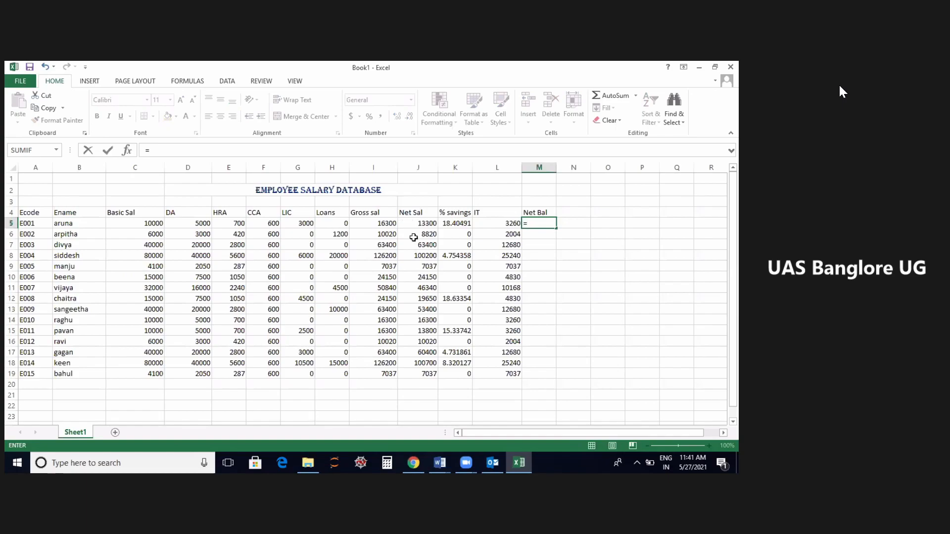
{"action": "left_click", "coordinate": [422, 224]}
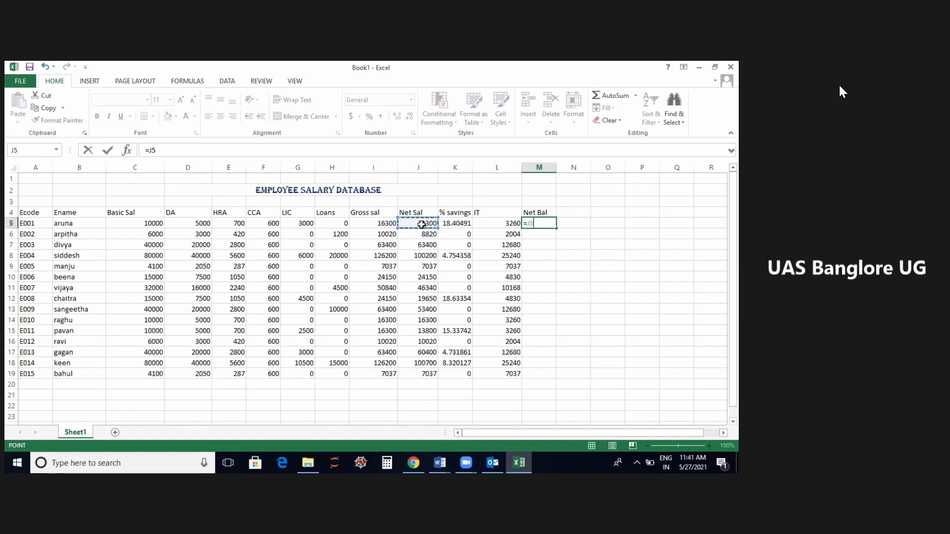
{"action": "type", "text": "-"}
{"action": "left_click", "coordinate": [497, 224]}
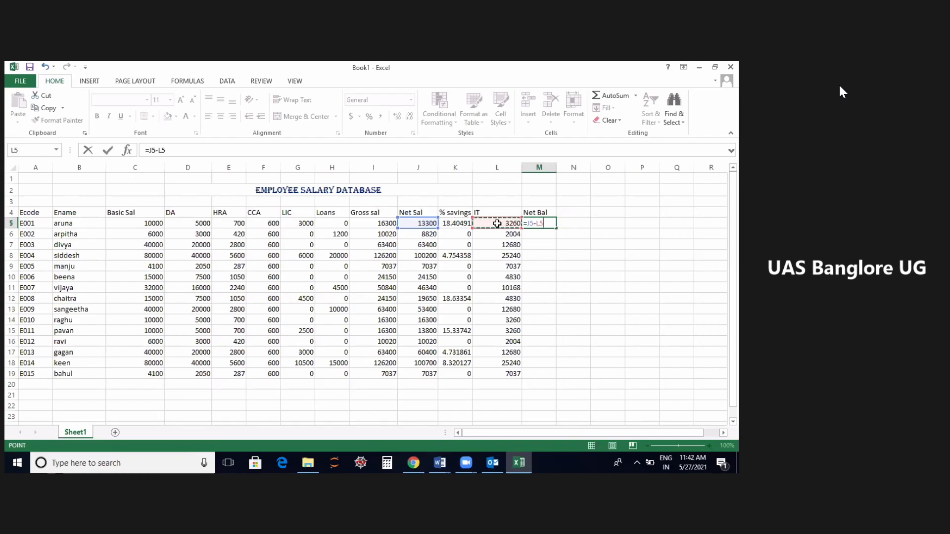
{"action": "key", "text": "Return"}
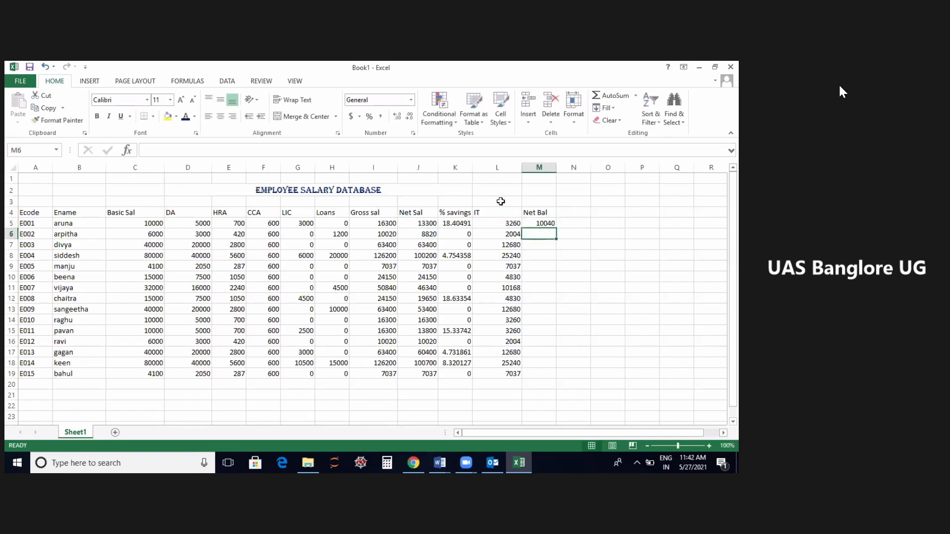
{"action": "left_click", "coordinate": [543, 223]}
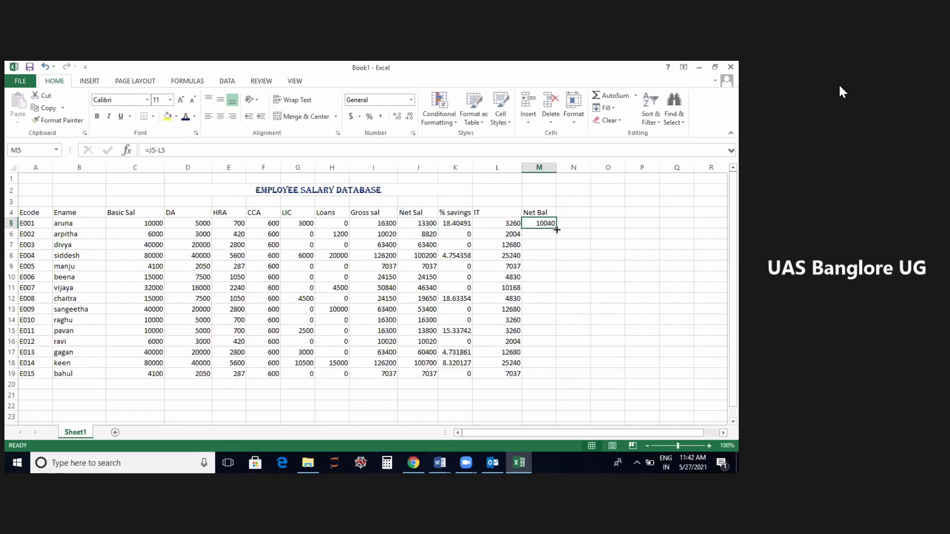
{"action": "left_click_drag", "start_coordinate": [557, 229], "coordinate": [553, 379]}
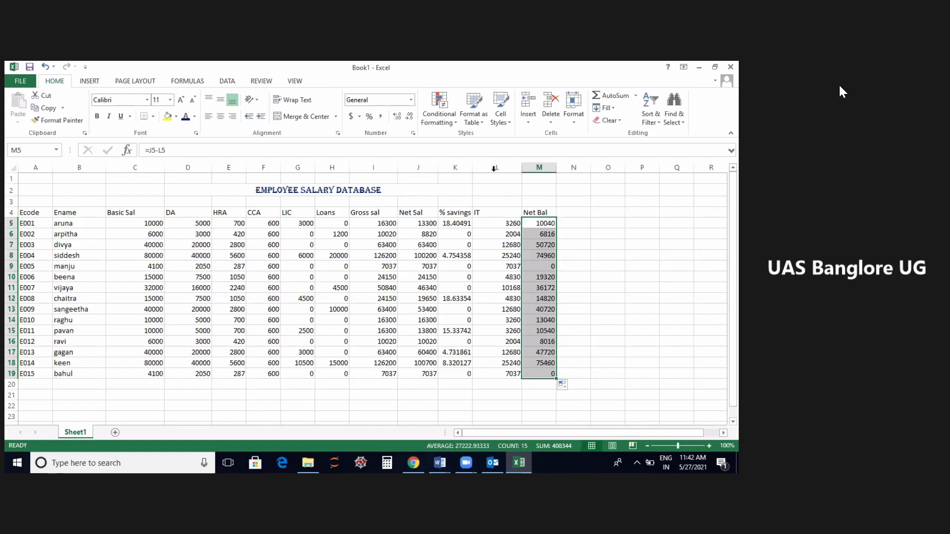
Change the false value in the L5 IT formula to 0, making it =IF(I5>10000,I5*0.2,0), and fill it down to L19
{"action": "left_click", "coordinate": [510, 222]}
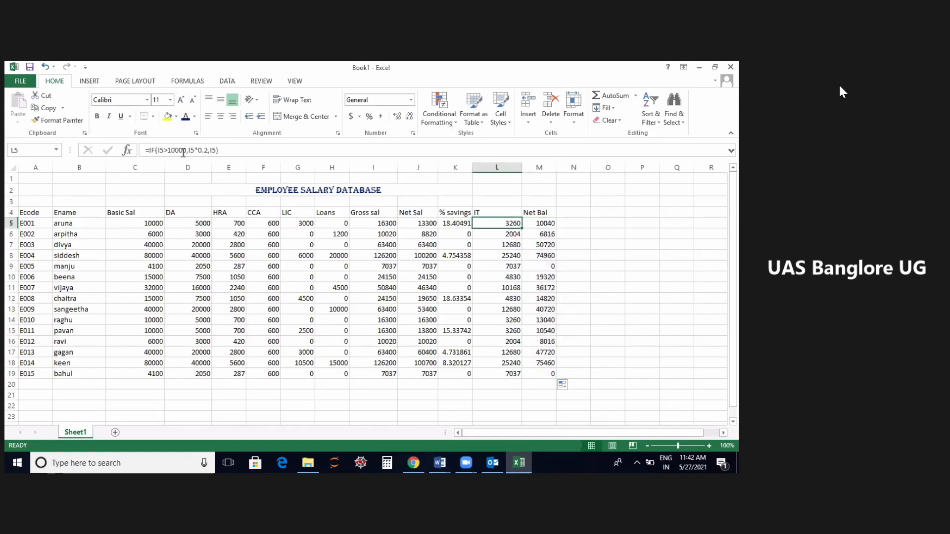
{"action": "left_click", "coordinate": [217, 150]}
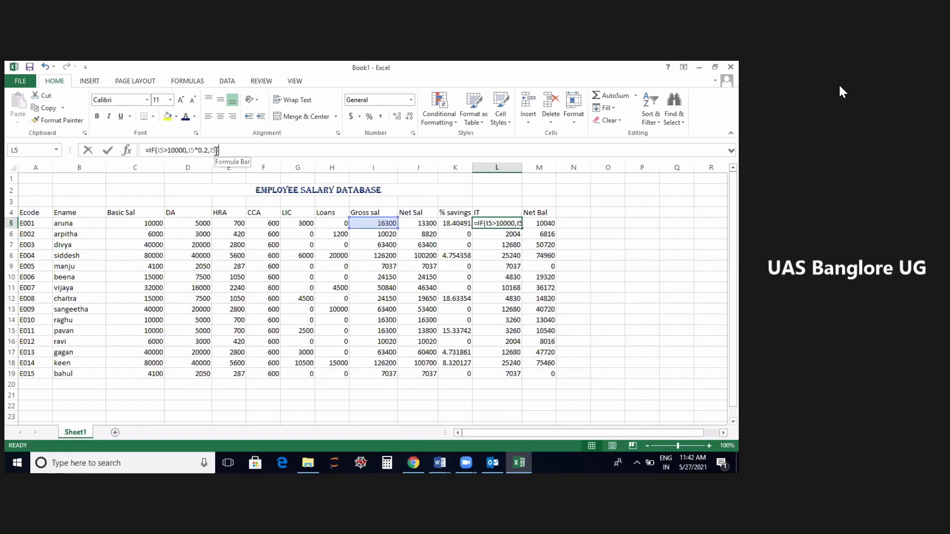
{"action": "key", "text": "BackSpace"}
{"action": "key", "text": "BackSpace"}
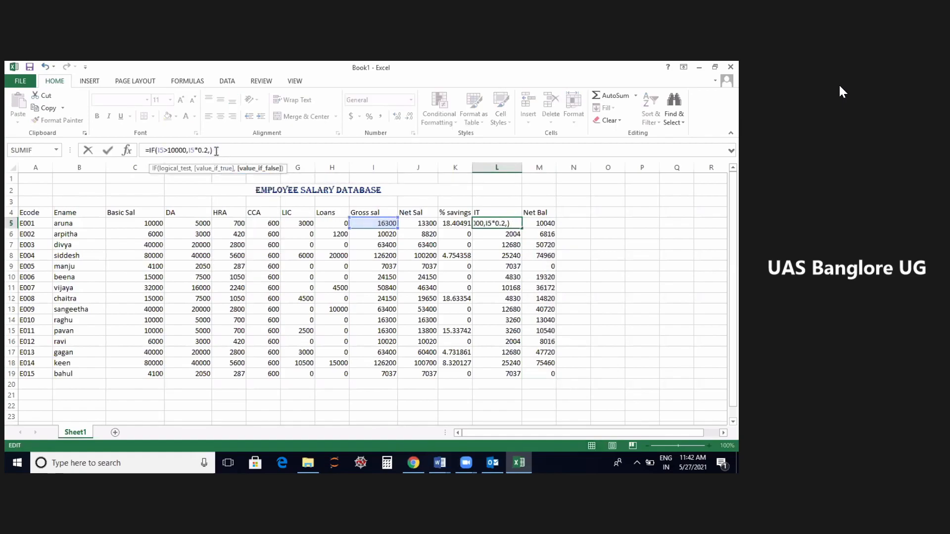
{"action": "type", "text": "0"}
{"action": "key", "text": "Return"}
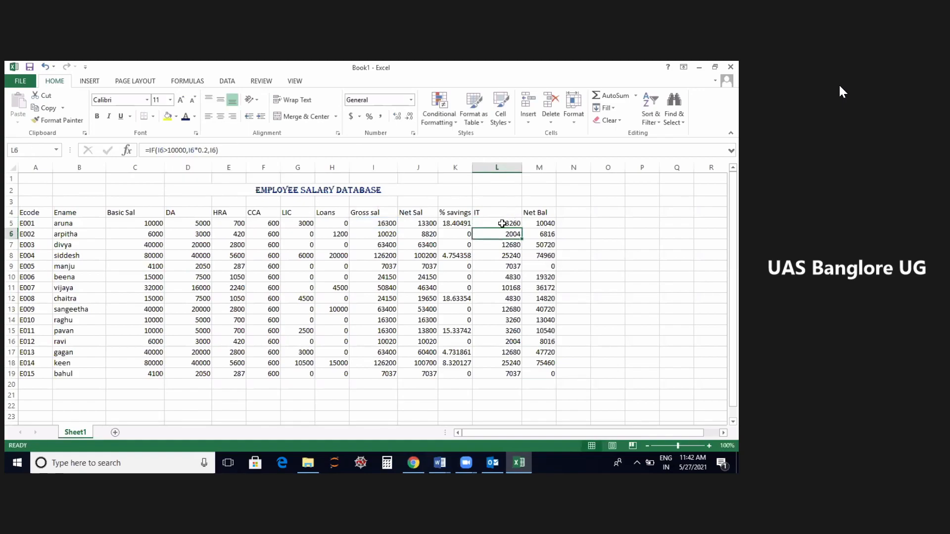
{"action": "left_click", "coordinate": [502, 224]}
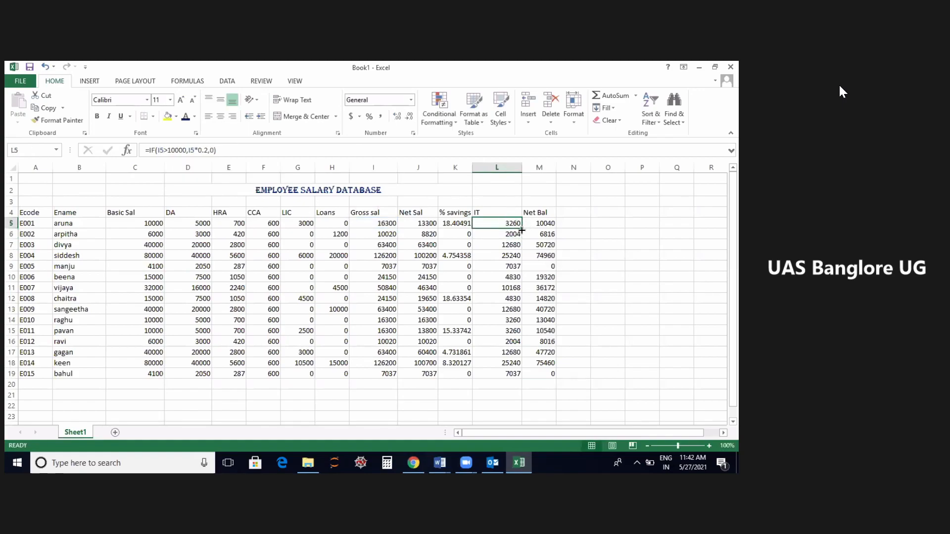
{"action": "left_click_drag", "start_coordinate": [522, 229], "coordinate": [526, 384]}
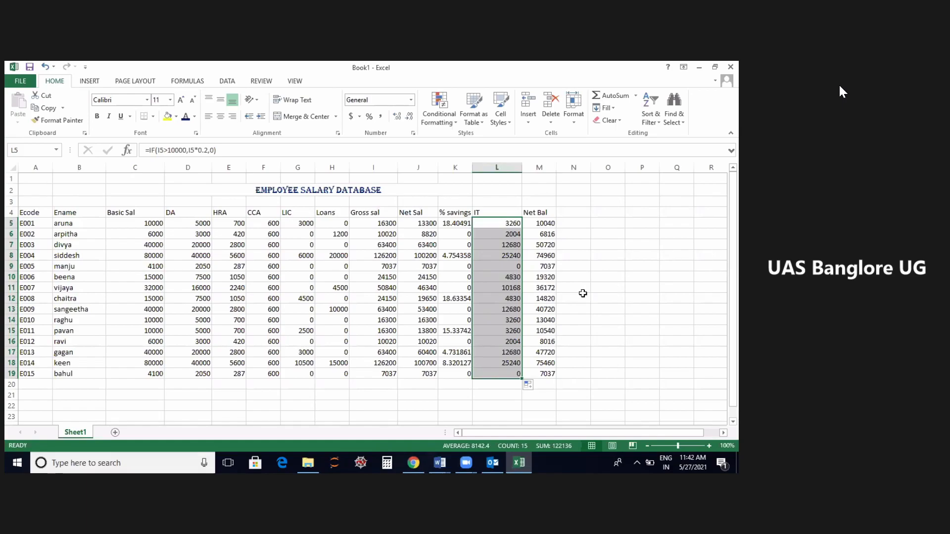
Check the Net Bal formula in M5 and the IT formulas in L5, L6 and L13
{"action": "left_click", "coordinate": [551, 223]}
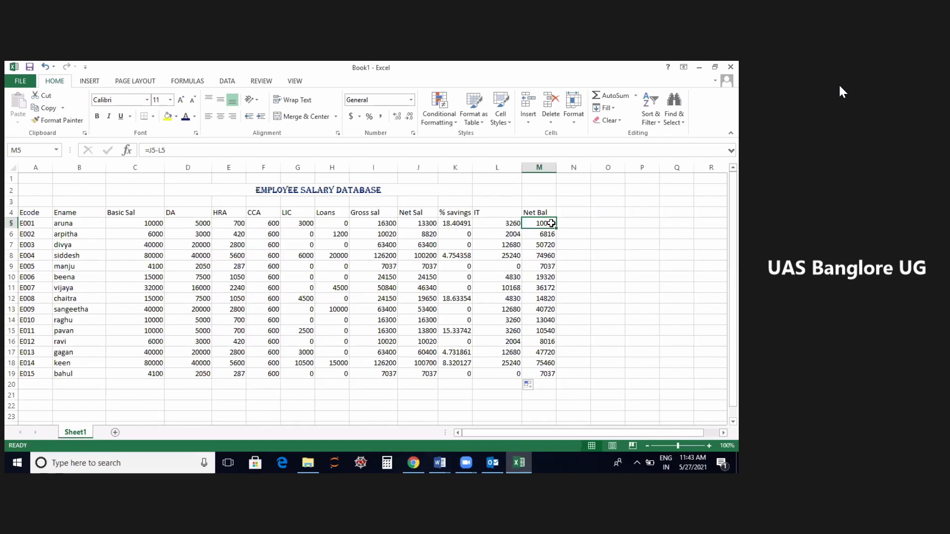
{"action": "left_click", "coordinate": [499, 230]}
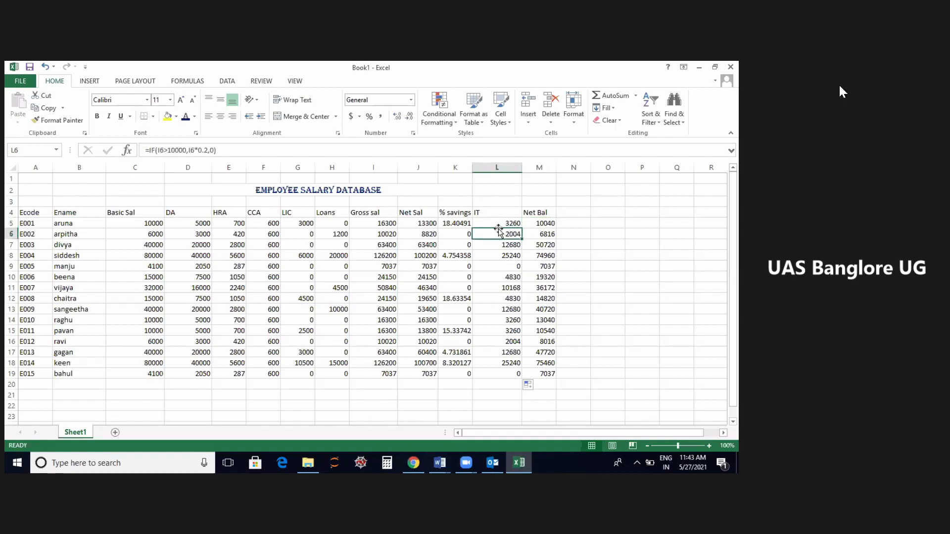
{"action": "left_click", "coordinate": [500, 220]}
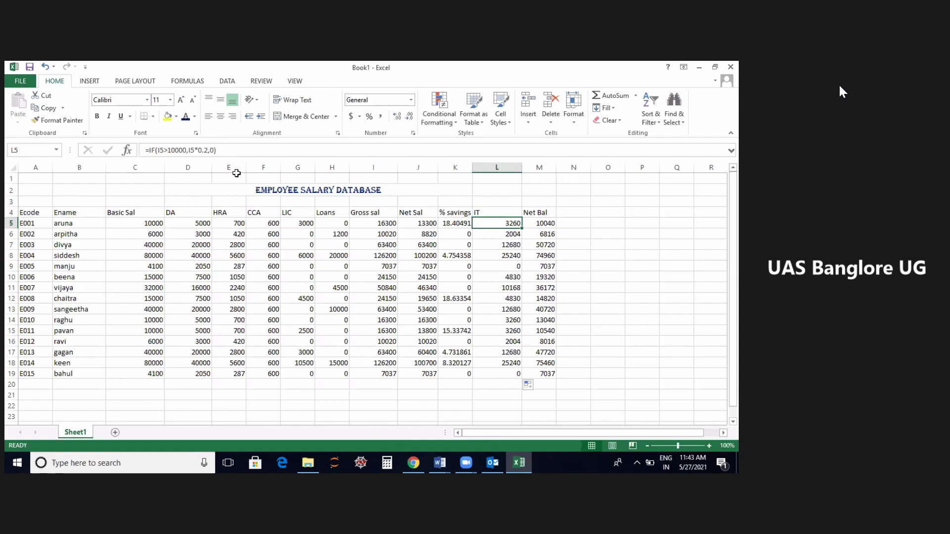
{"action": "left_click", "coordinate": [531, 225]}
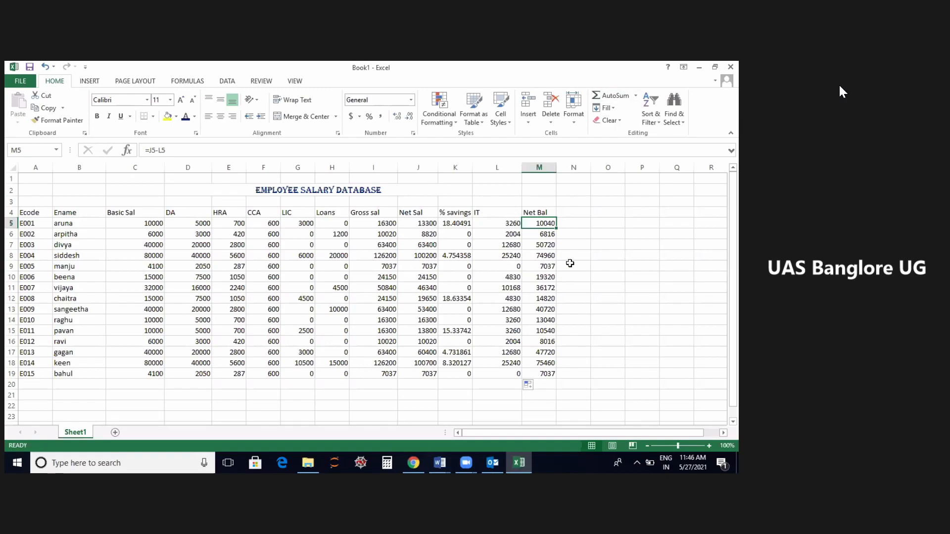
{"action": "left_click", "coordinate": [518, 312]}
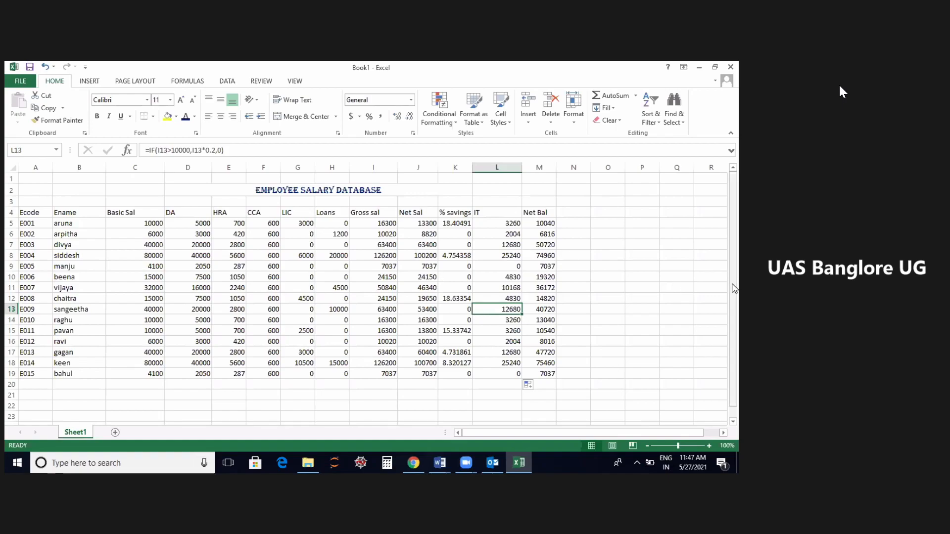
{"action": "mouse_move", "coordinate": [733, 288]}
{"action": "left_mouse_down"}
{"action": "mouse_move", "coordinate": [736, 303]}
{"action": "mouse_move", "coordinate": [736, 292]}
{"action": "left_mouse_up"}
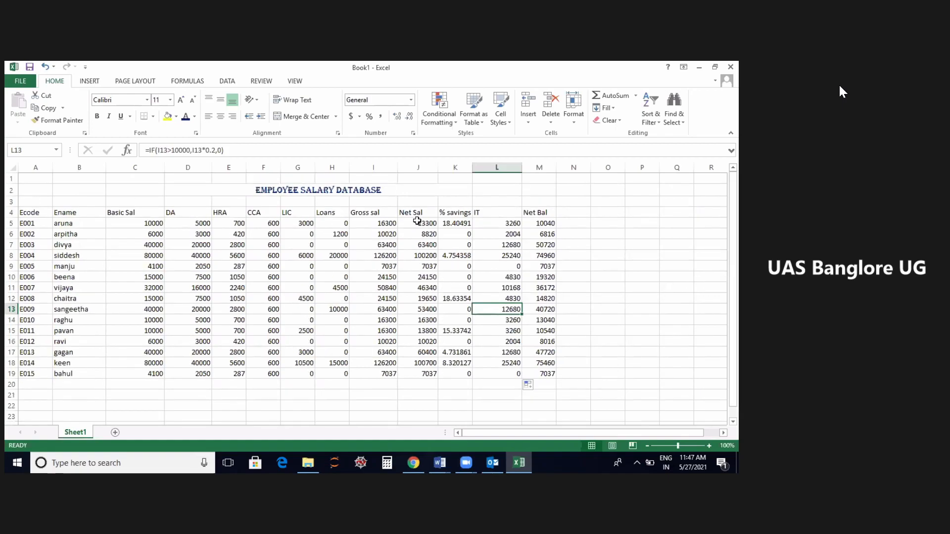
Save the workbook to the Desktop as an Excel Workbook named empdb
{"action": "left_click", "coordinate": [29, 66]}
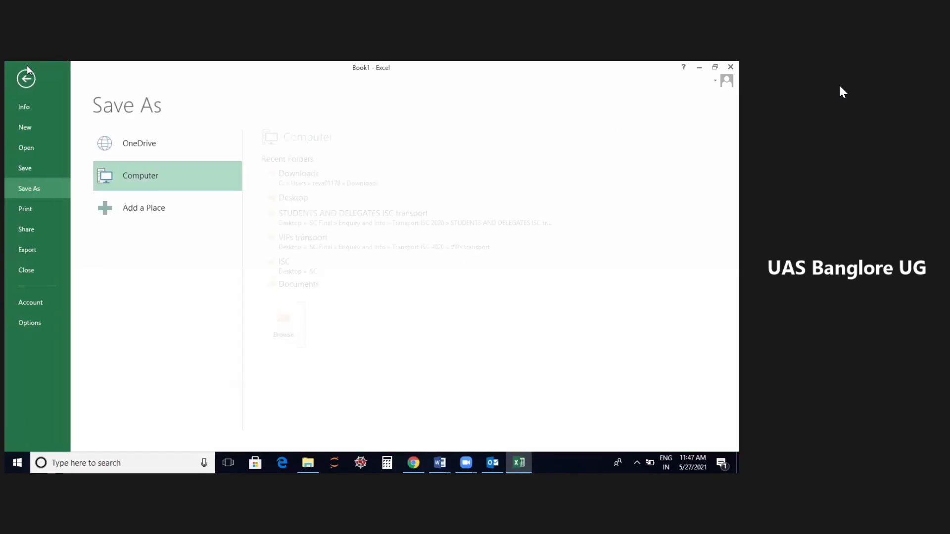
{"action": "left_click", "coordinate": [294, 198]}
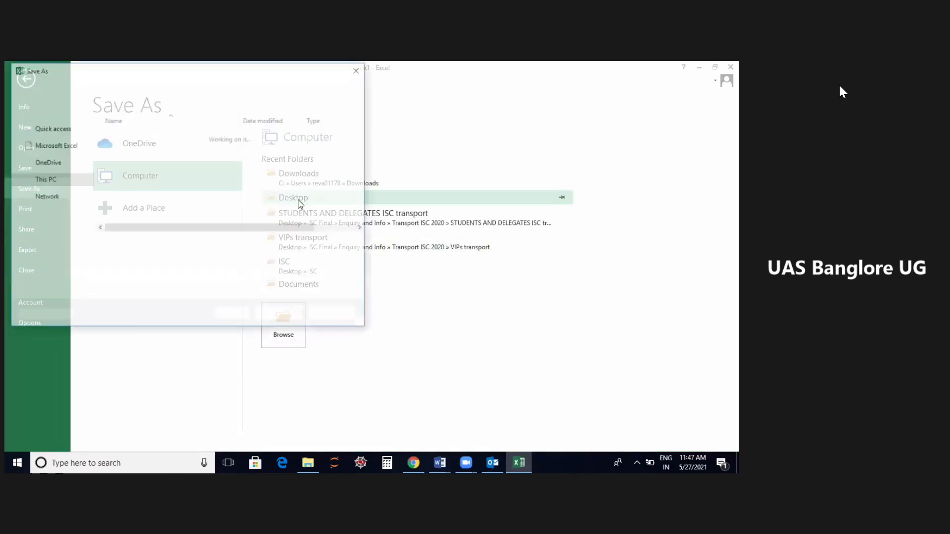
{"action": "key", "text": "BackSpace"}
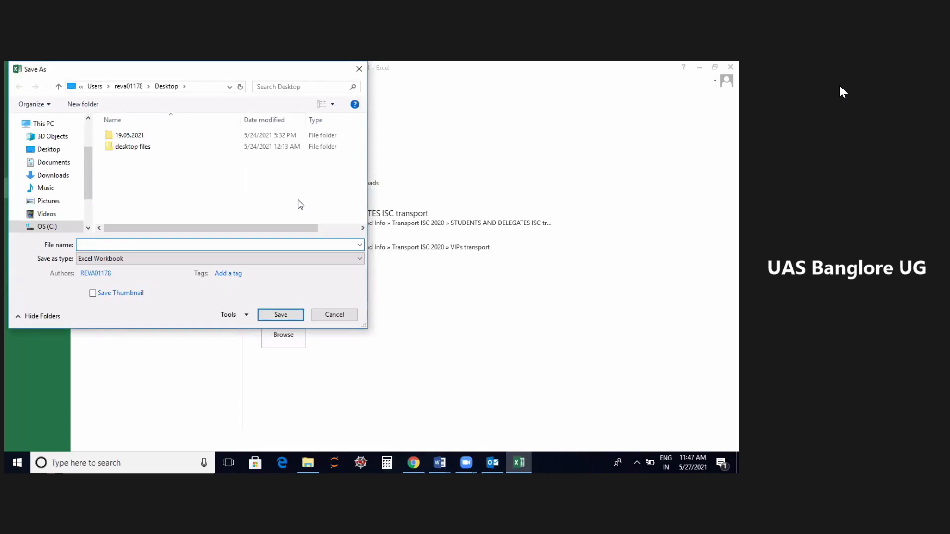
{"action": "type", "text": "em"}
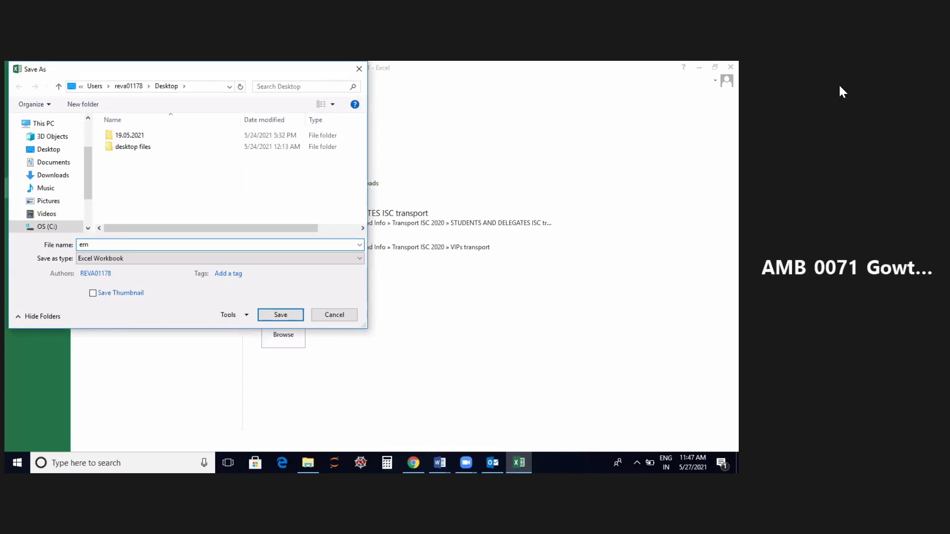
{"action": "type", "text": "p"}
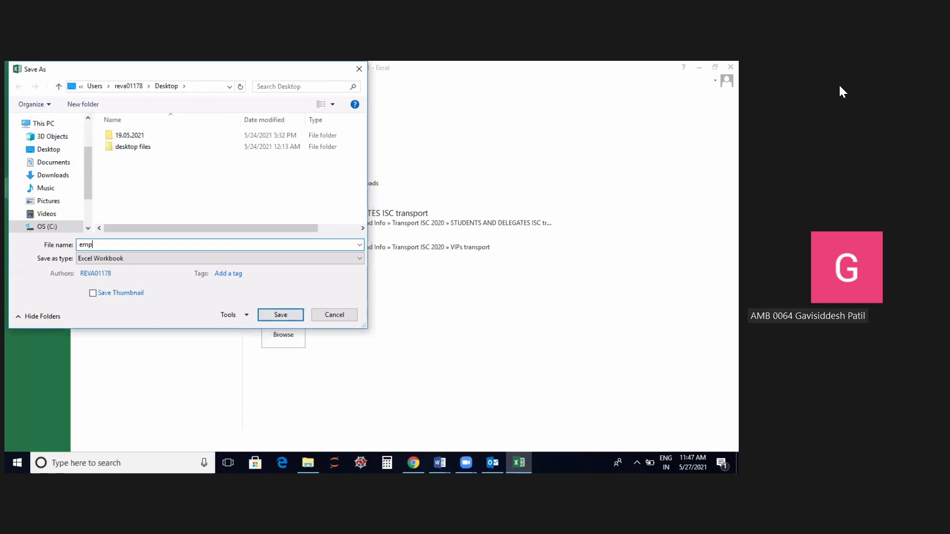
{"action": "type", "text": "db"}
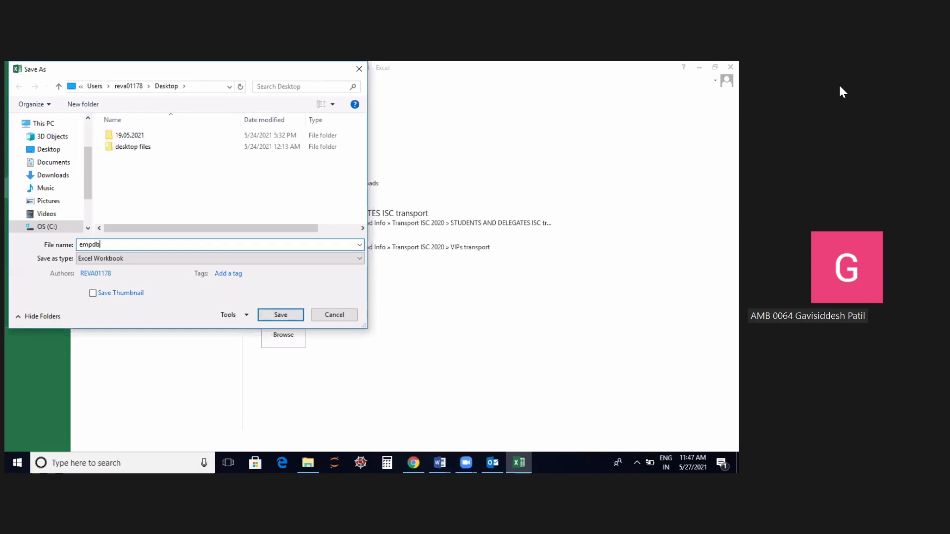
{"action": "left_click", "coordinate": [281, 315]}
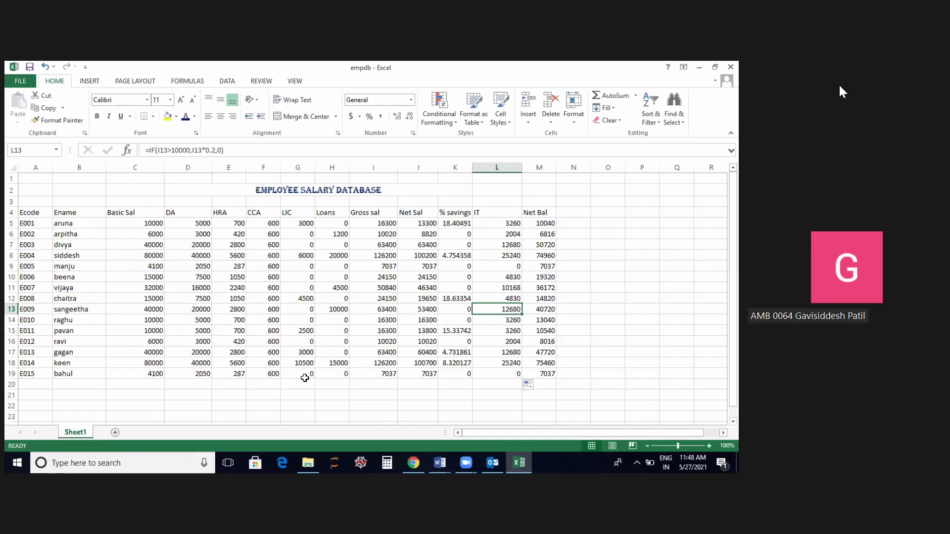
{"action": "left_click", "coordinate": [645, 312]}
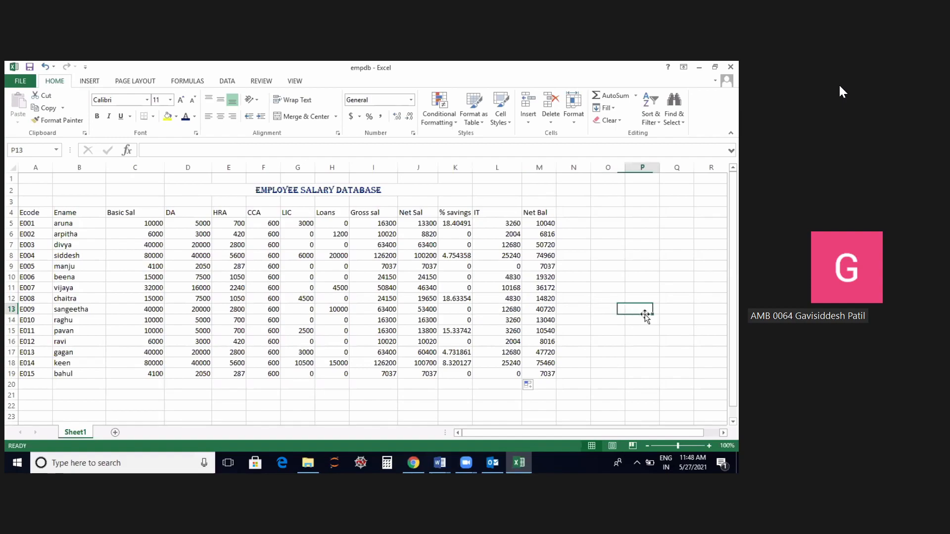
{"action": "left_click", "coordinate": [512, 225]}
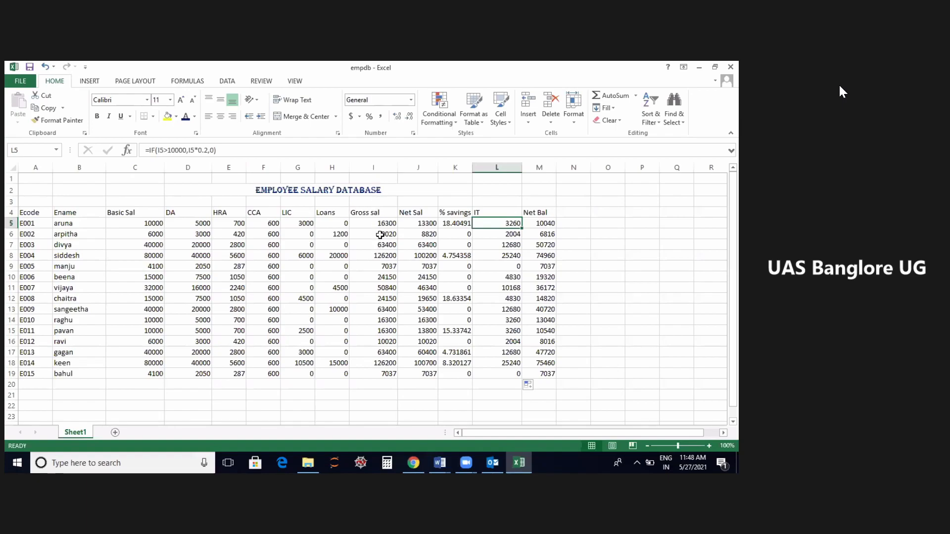
{"action": "left_click", "coordinate": [373, 209]}
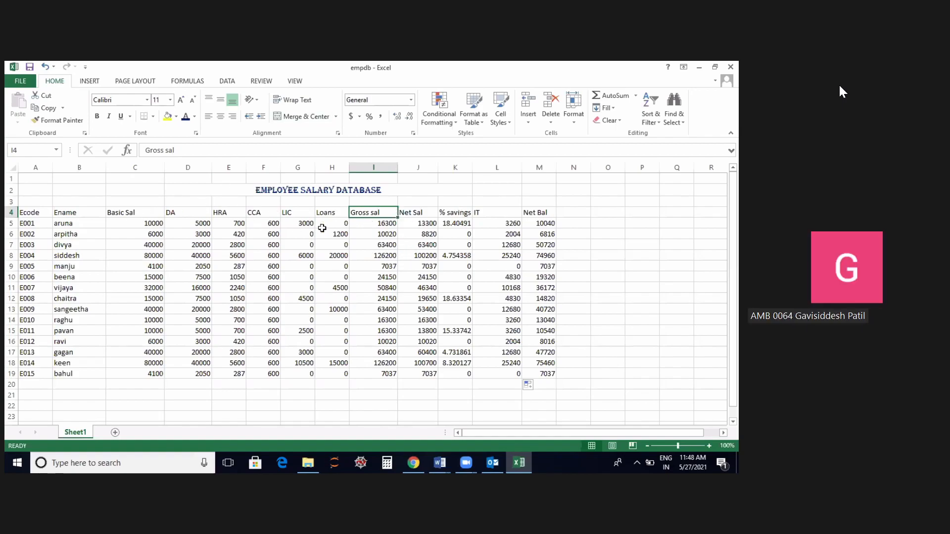
{"action": "left_click", "coordinate": [162, 223]}
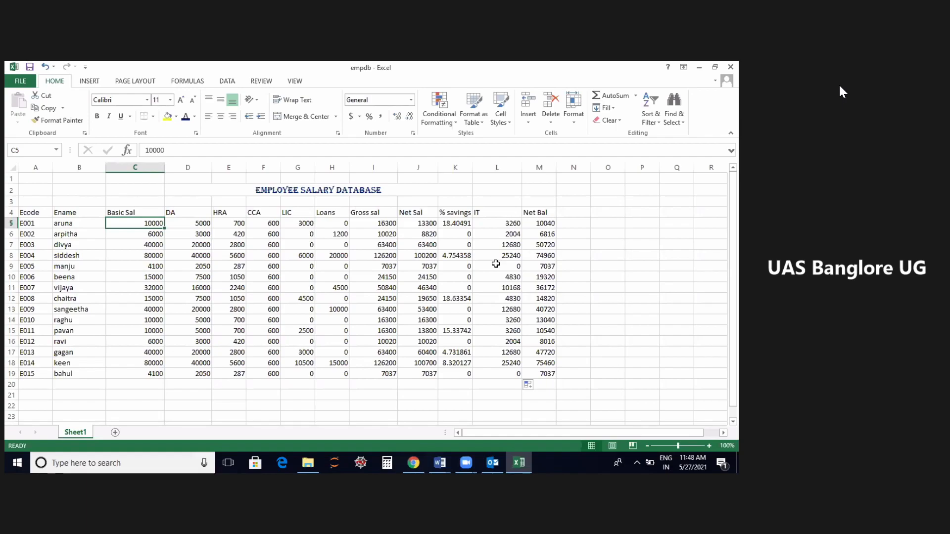
{"action": "left_click", "coordinate": [496, 263]}
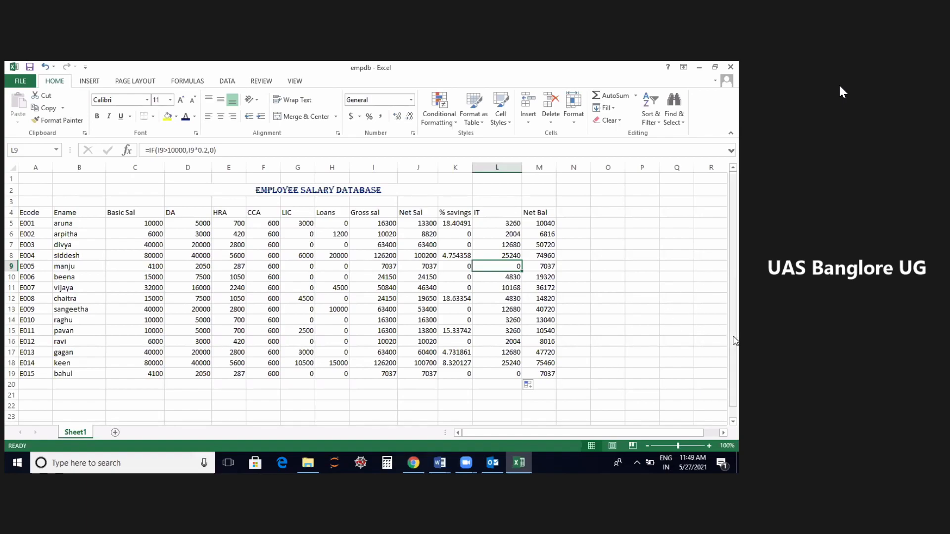
{"action": "left_click_drag", "start_coordinate": [734, 340], "coordinate": [734, 366]}
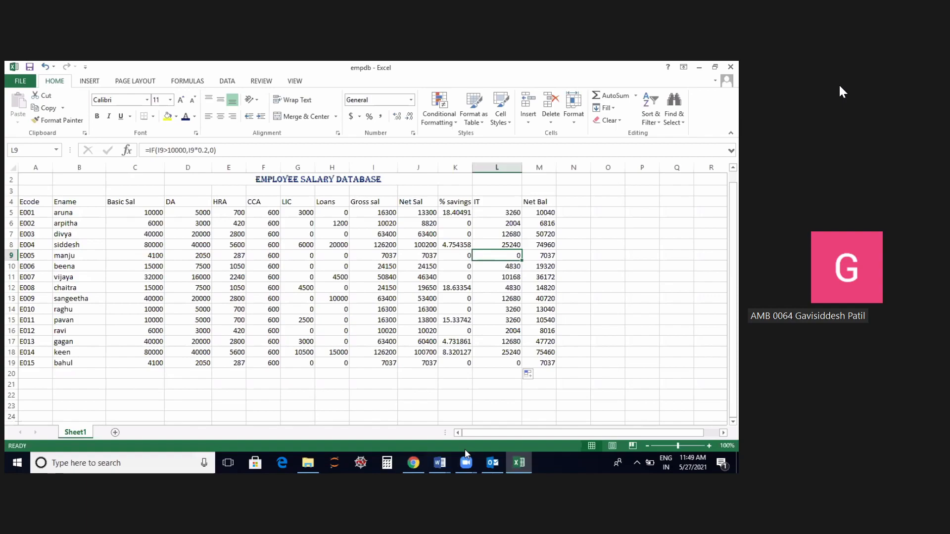